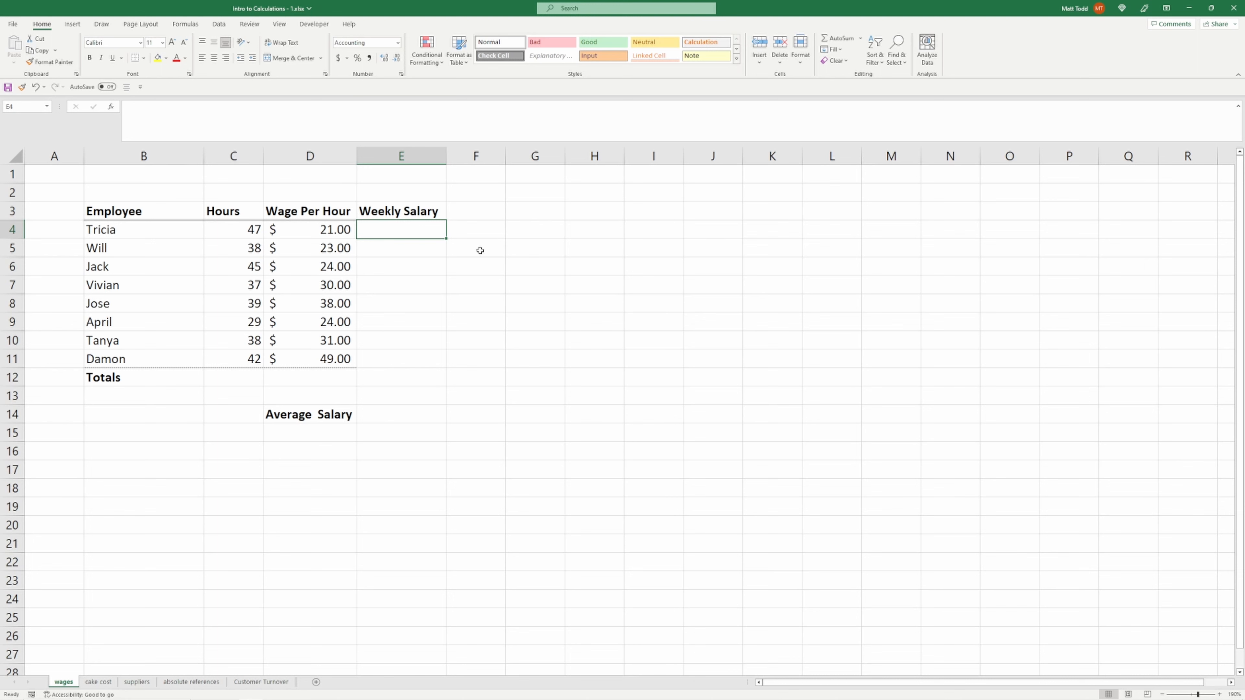
Calculate the first employee's weekly salary in E4 with the formula =C4*D4
{"action": "type", "text": "="}
{"action": "left_click", "coordinate": [239, 230]}
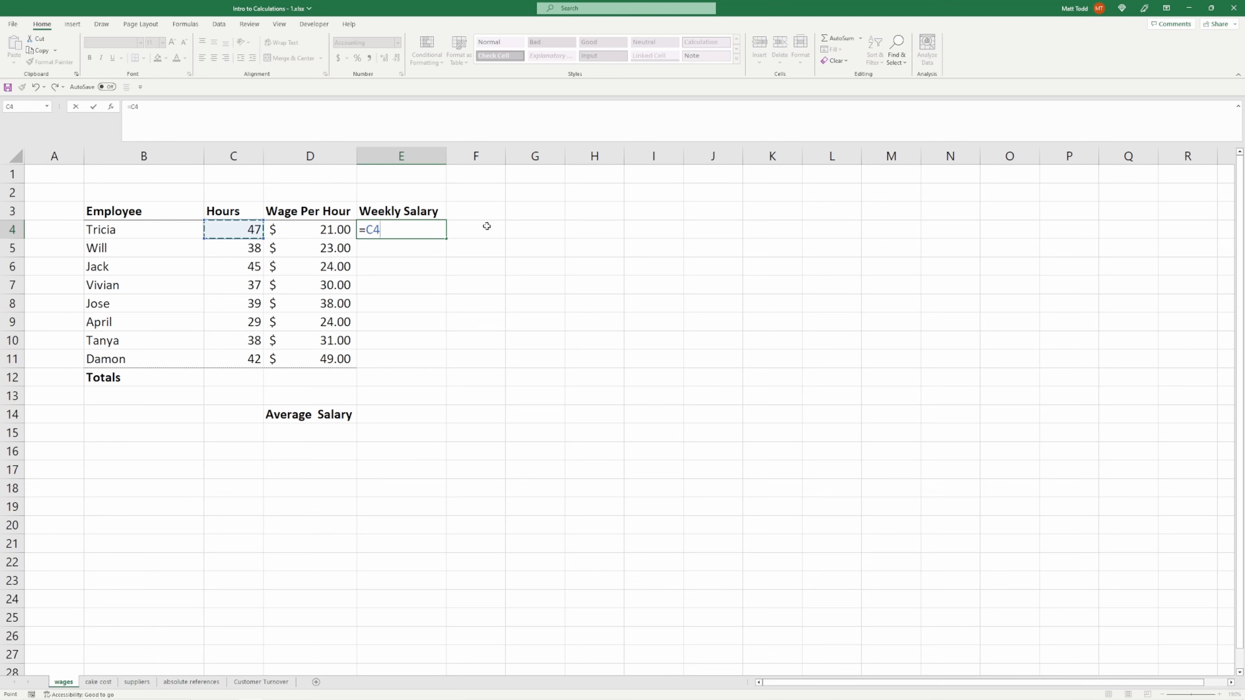
{"action": "type", "text": "*"}
{"action": "left_click", "coordinate": [299, 230]}
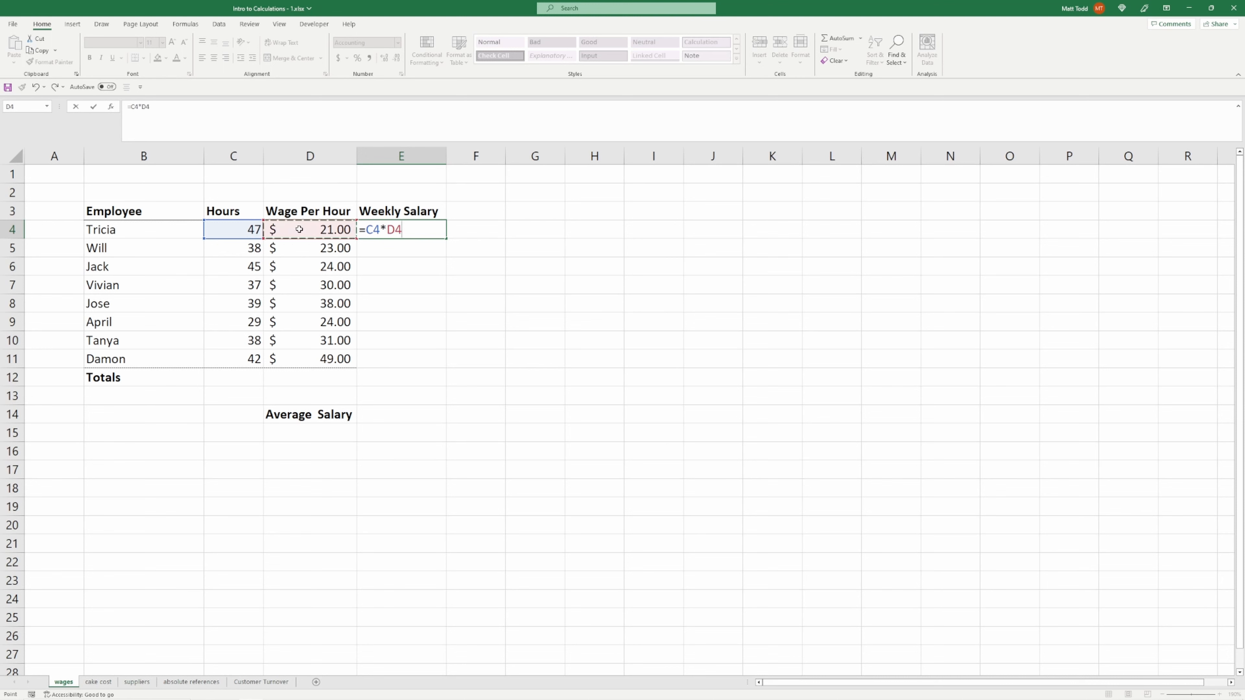
{"action": "key", "text": "Return"}
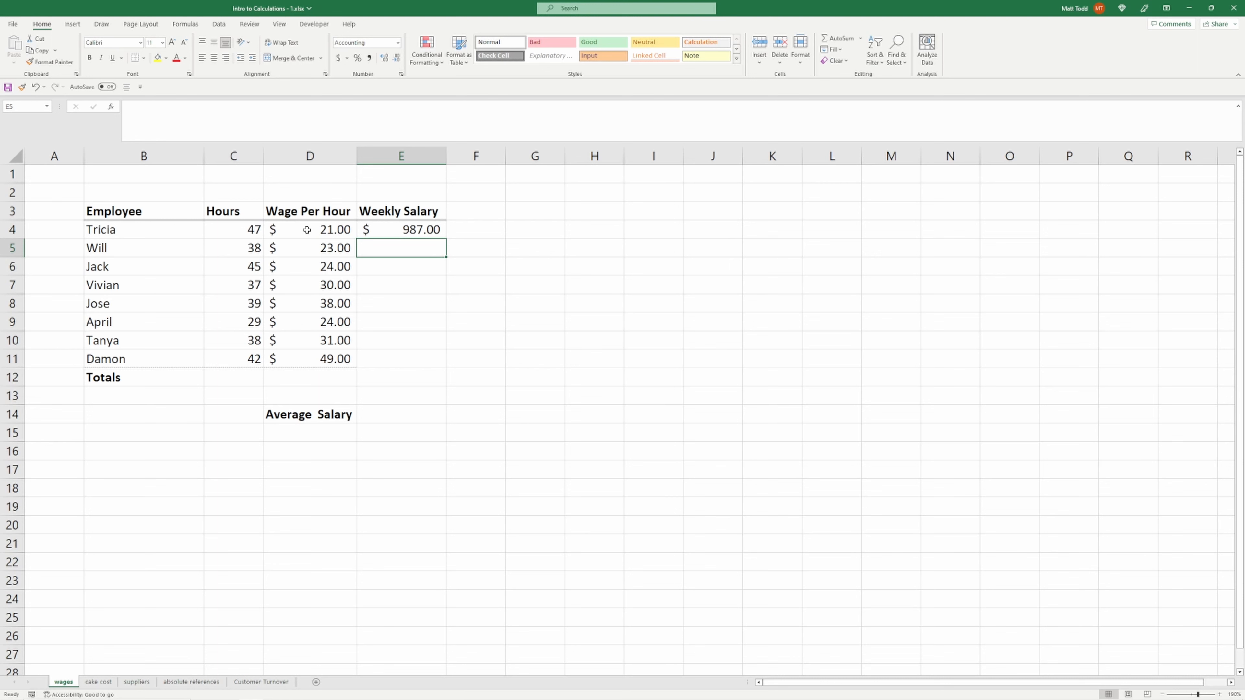
Calculate the second employee's weekly salary in E5 with the PRODUCT function, multiplying C5 and D5
{"action": "type", "text": "="}
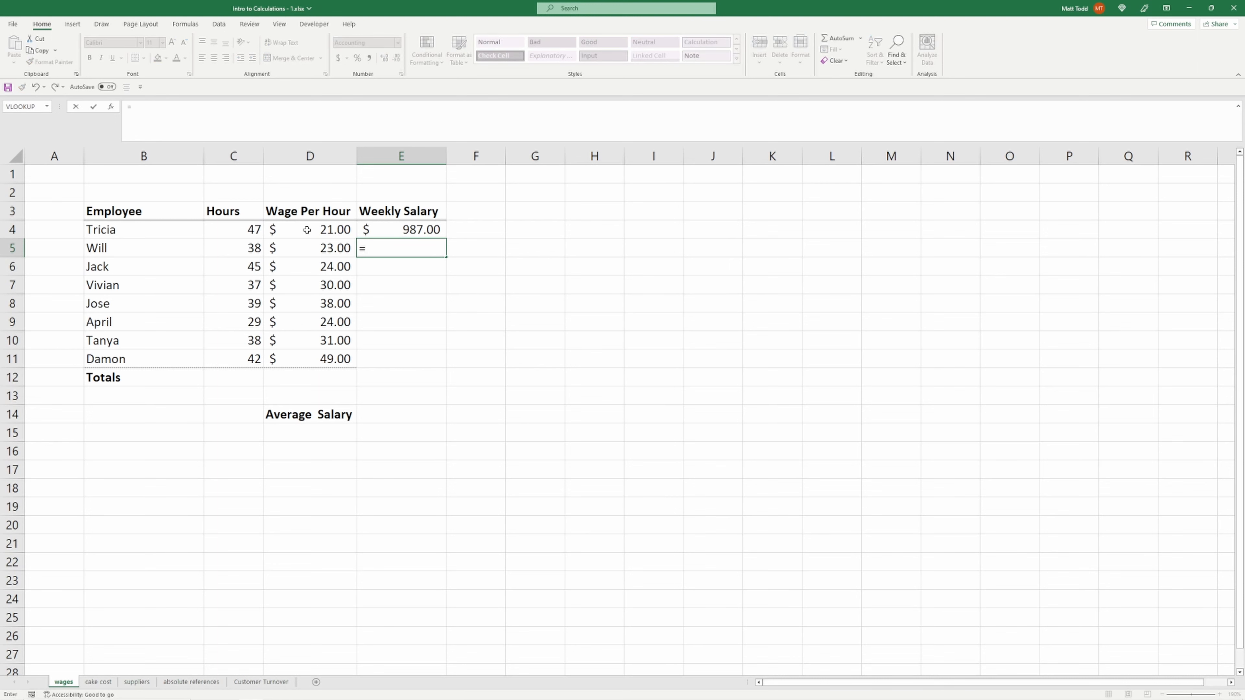
{"action": "type", "text": "prod"}
{"action": "key", "text": "Tab"}
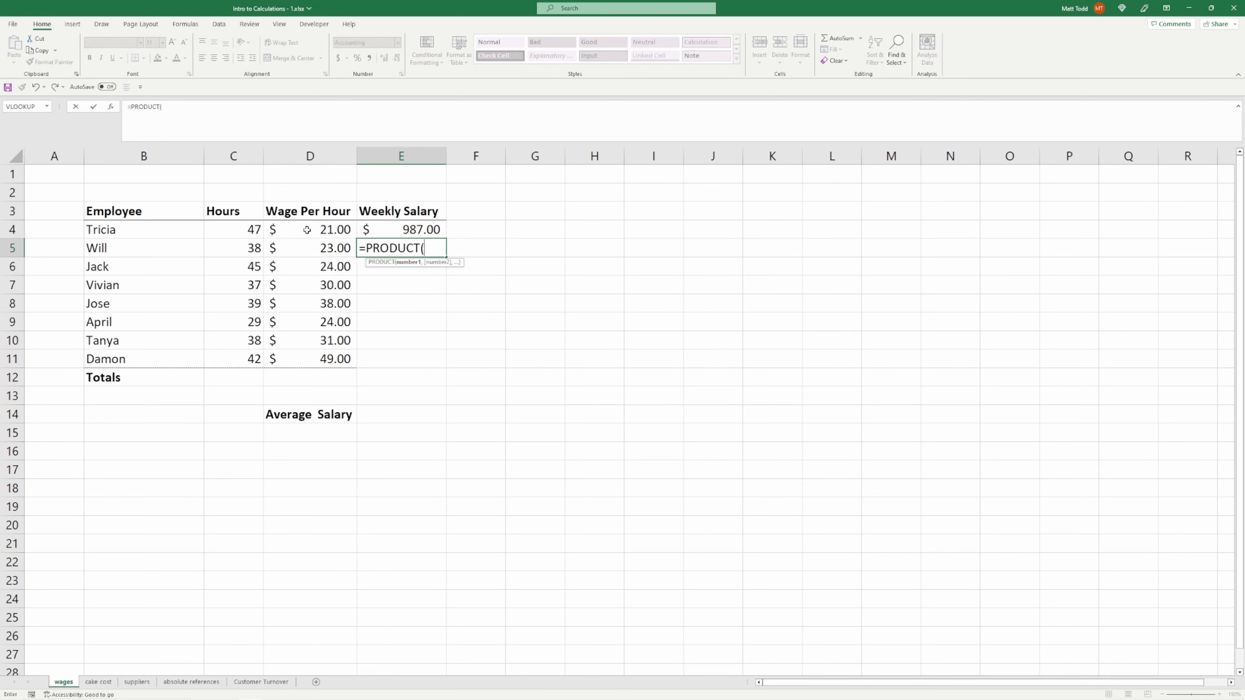
{"action": "left_click", "coordinate": [244, 247]}
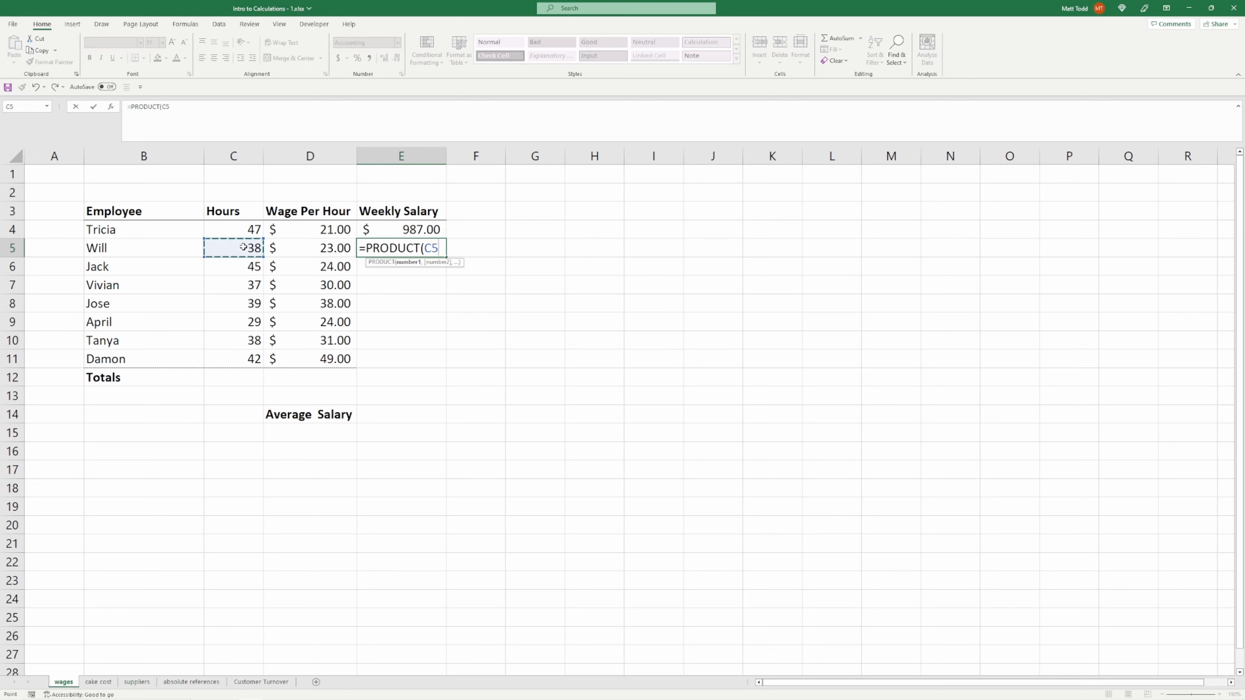
{"action": "type", "text": ","}
{"action": "left_click", "coordinate": [296, 249]}
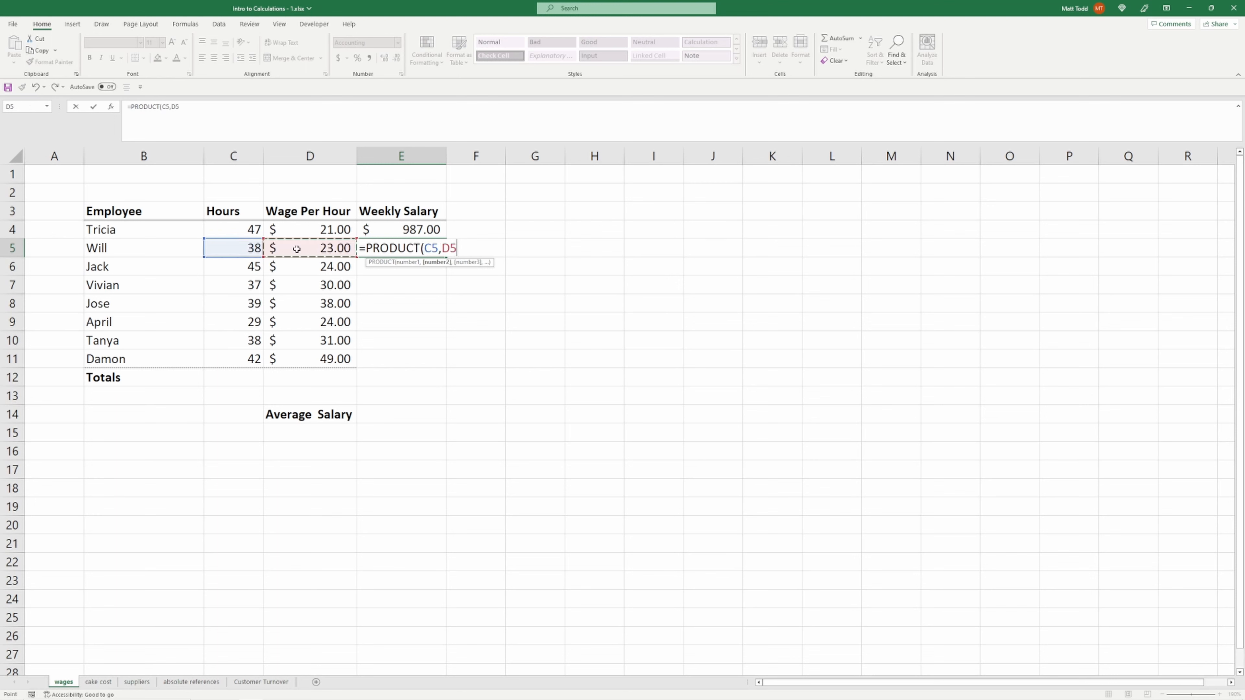
{"action": "key", "text": "Return"}
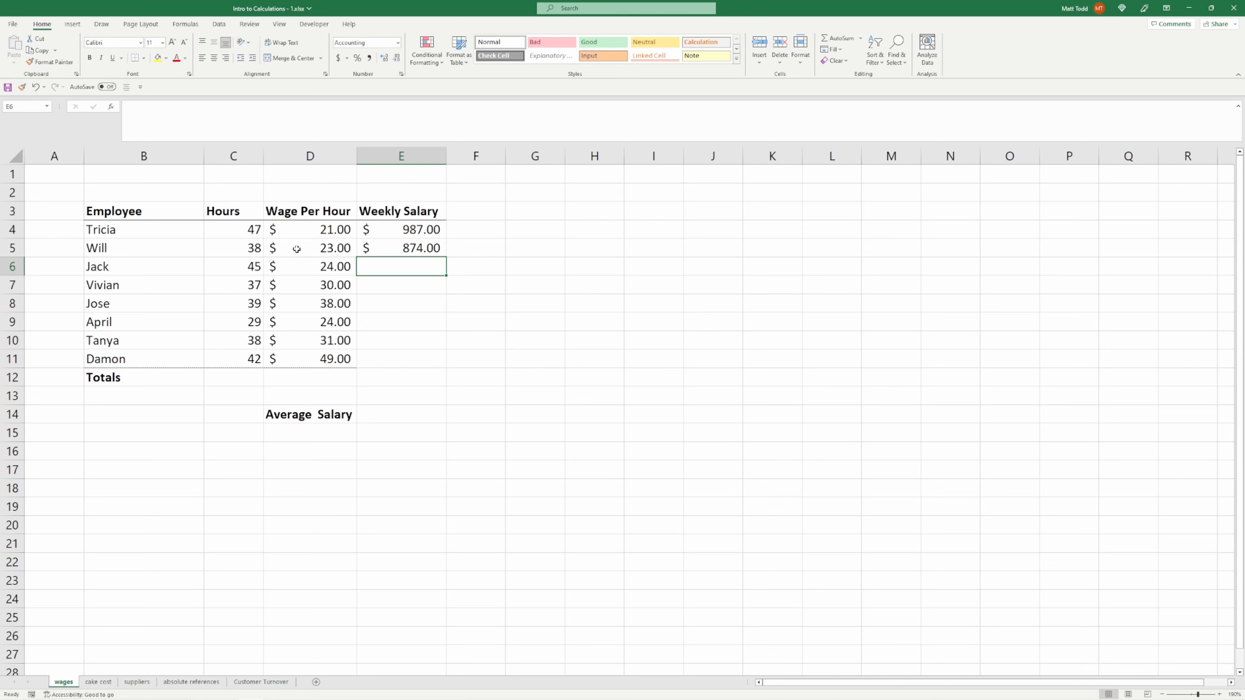
Copy the weekly salary formula from E5 into E6:E11 for the remaining employees
{"action": "left_click", "coordinate": [386, 247]}
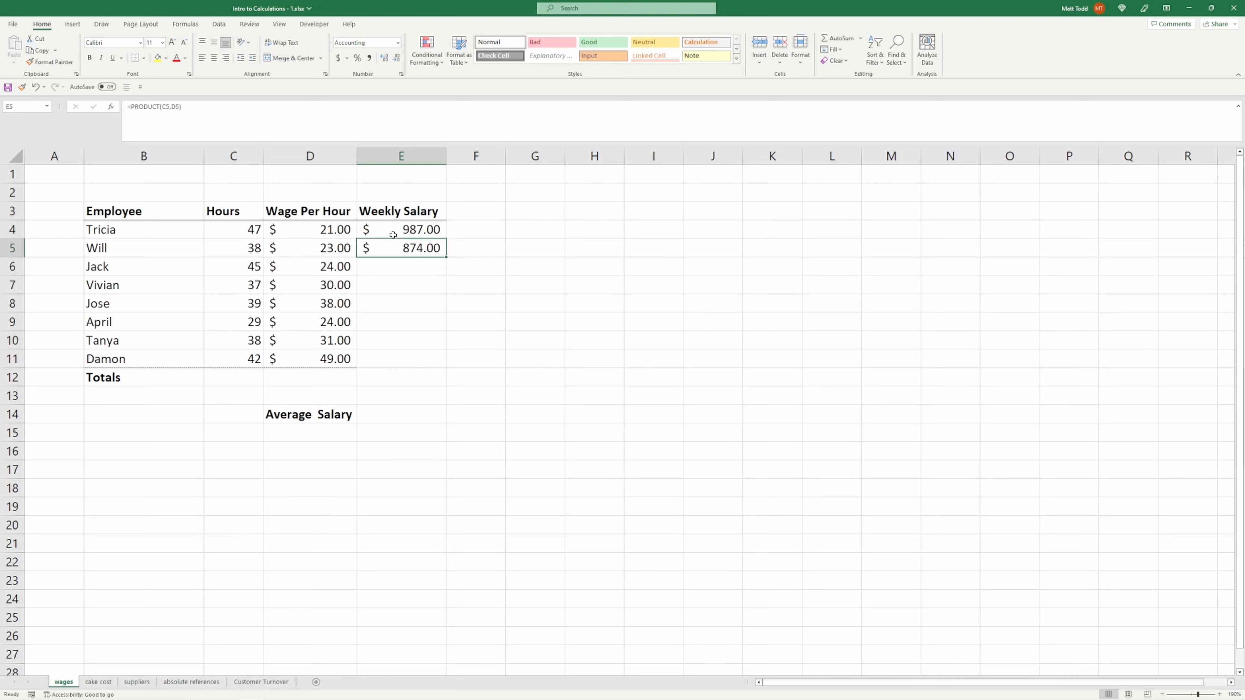
{"action": "right_click", "coordinate": [391, 241]}
{"action": "left_click", "coordinate": [412, 278]}
{"action": "left_click_drag", "start_coordinate": [411, 267], "coordinate": [387, 365]}
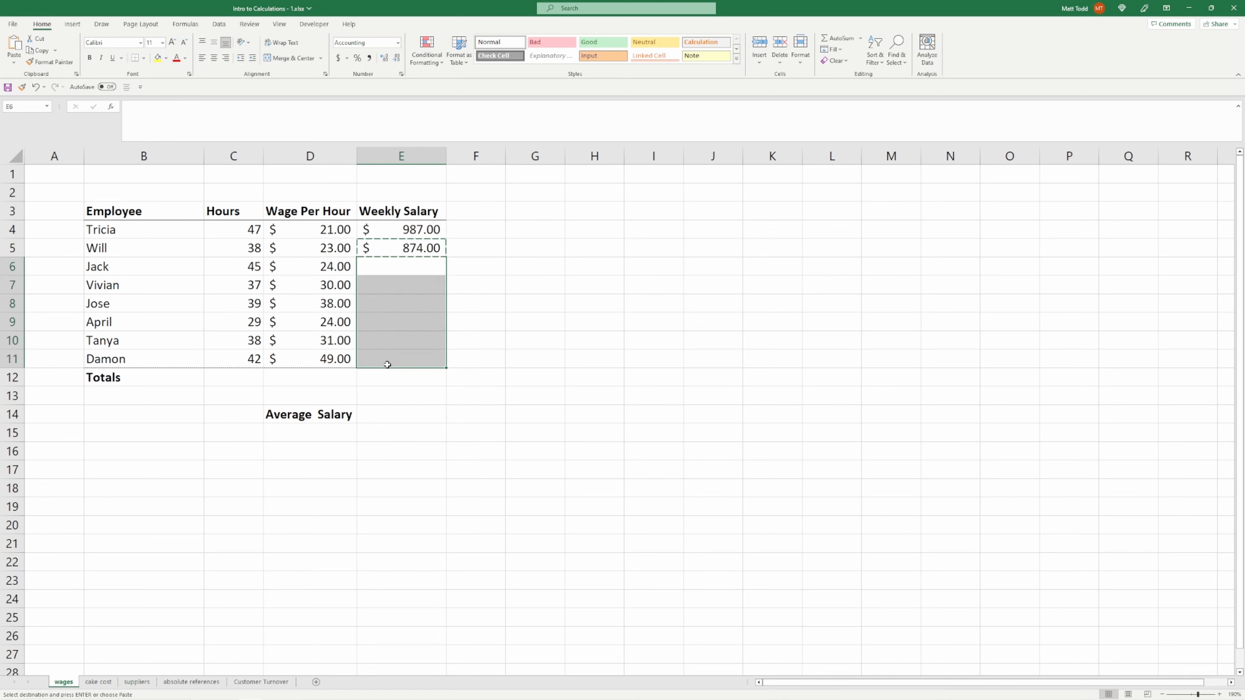
{"action": "right_click", "coordinate": [381, 357]}
{"action": "left_click", "coordinate": [403, 423]}
{"action": "left_click", "coordinate": [415, 270]}
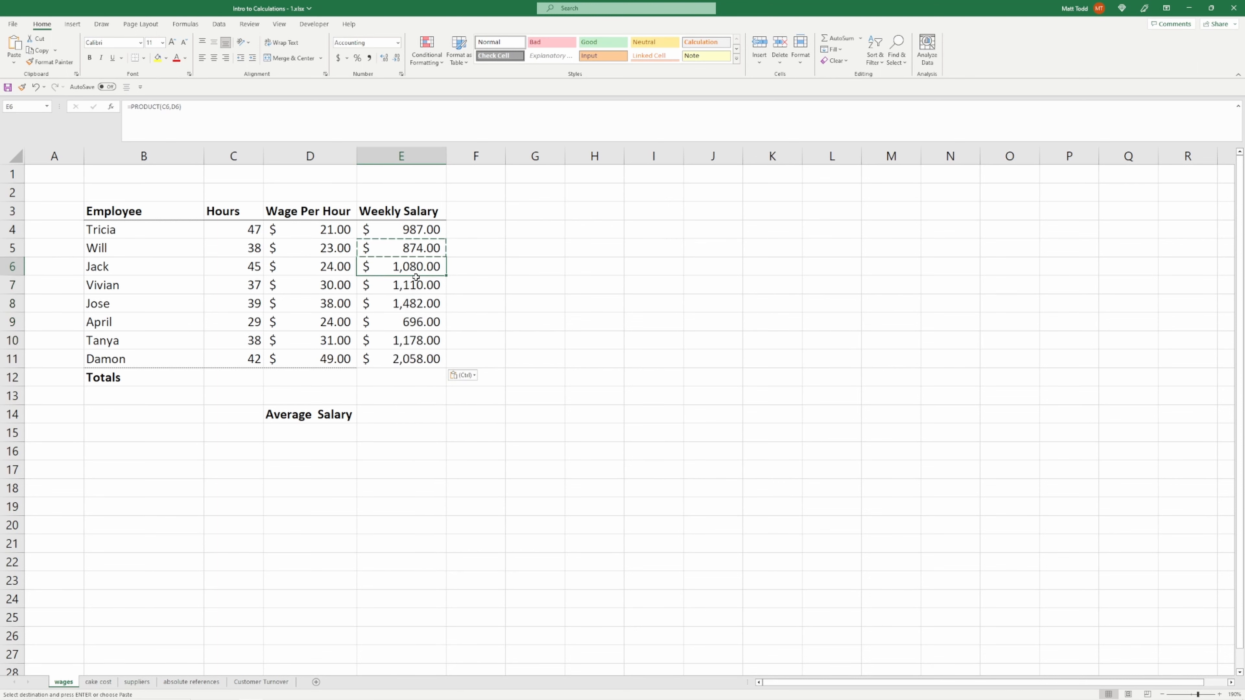
Clear the copy selection and set the third employee's hours in C6 to 46
{"action": "left_click", "coordinate": [233, 271]}
{"action": "key", "text": "Escape"}
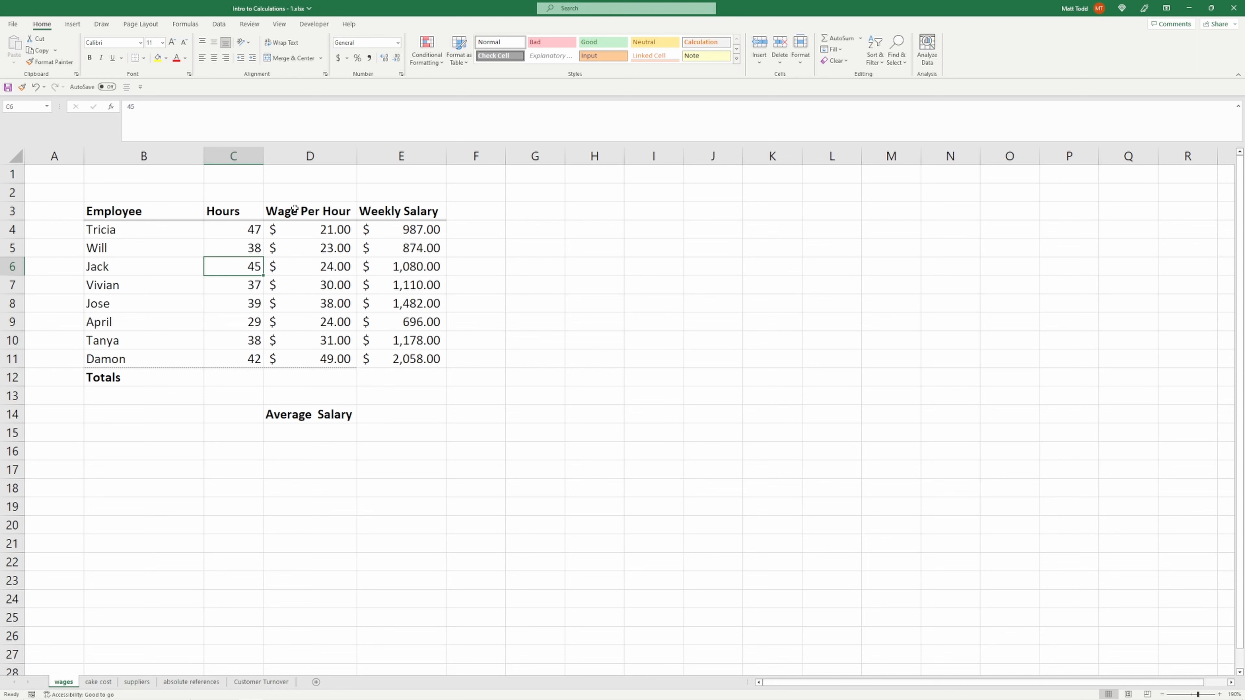
{"action": "type", "text": "46"}
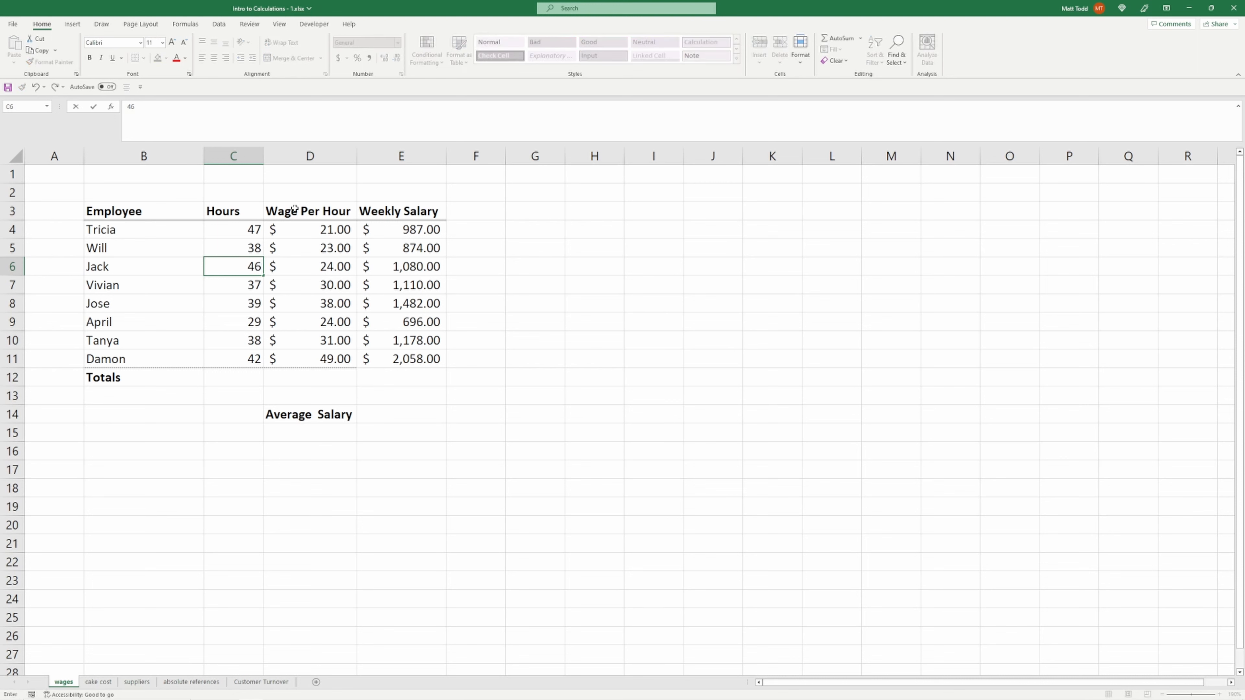
{"action": "key", "text": "Return"}
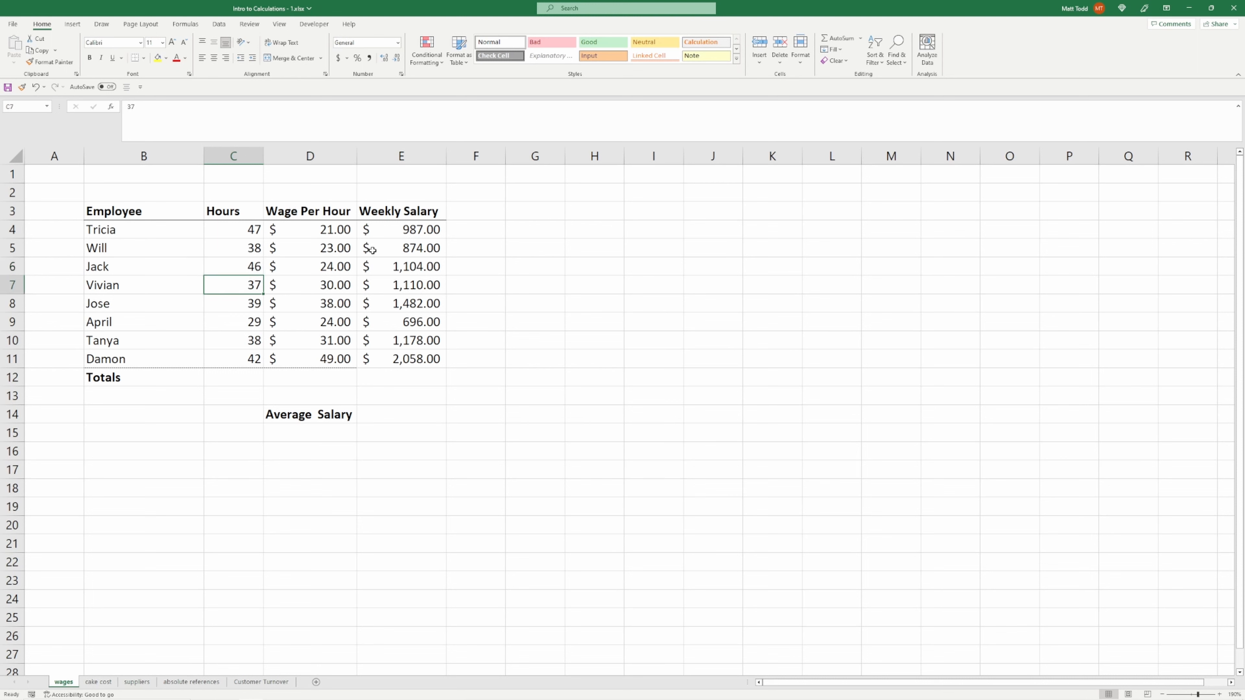
Total the hours in C12 of the Totals row with the formula =SUM(C4:C11)
{"action": "left_click", "coordinate": [223, 380]}
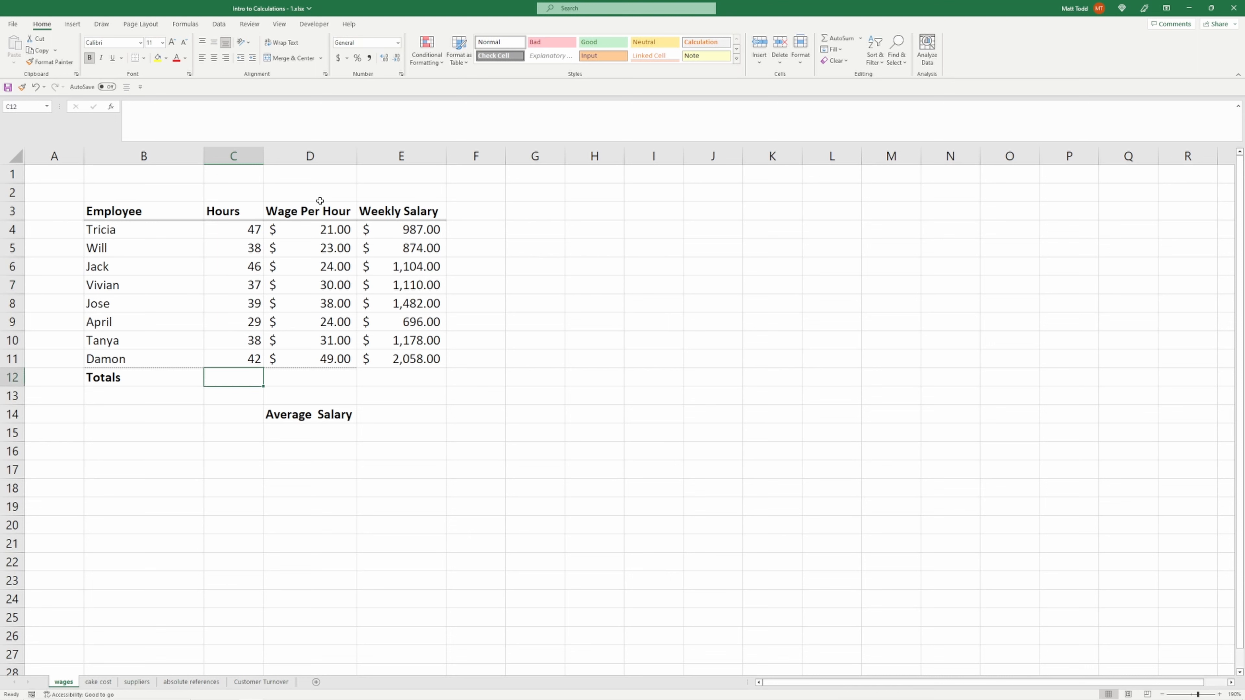
{"action": "type", "text": "="}
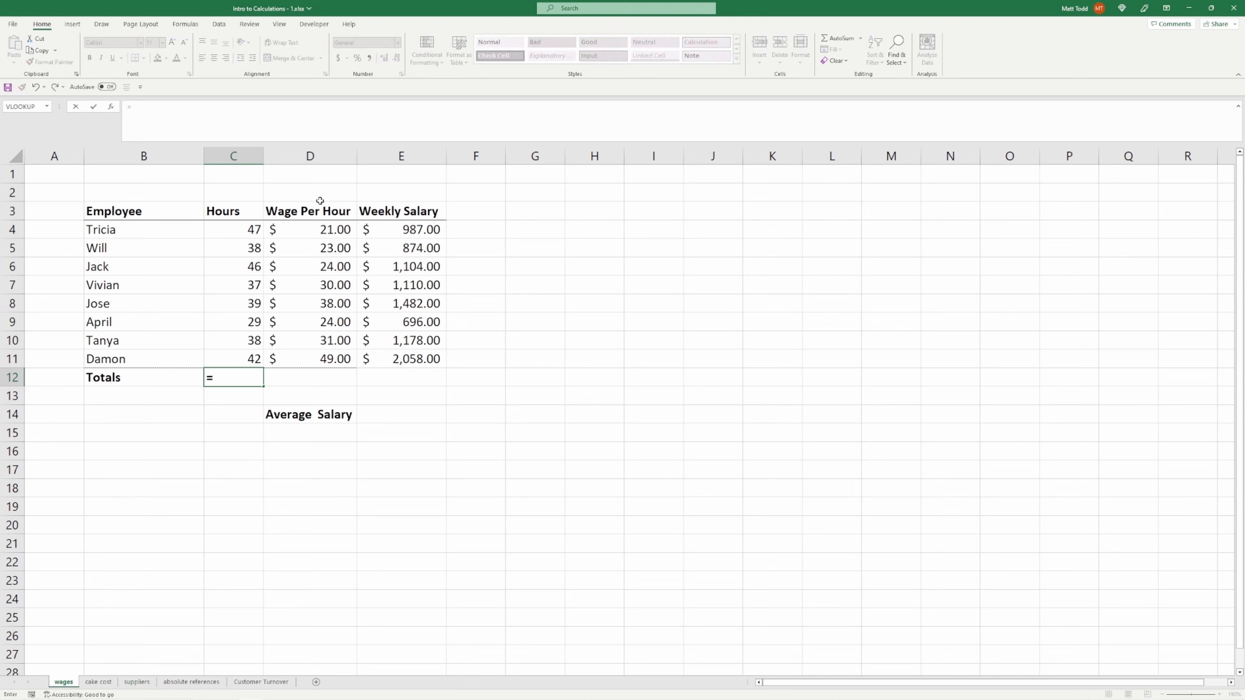
{"action": "type", "text": "sum"}
{"action": "key", "text": "Tab"}
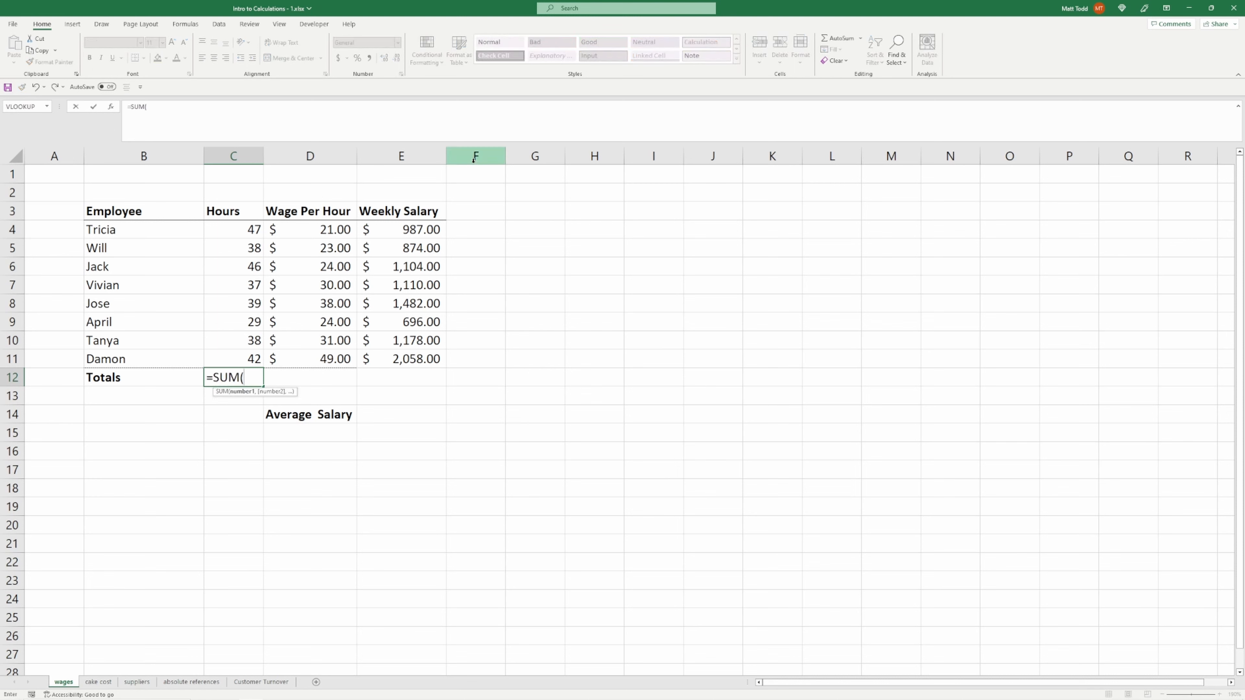
{"action": "left_click_drag", "start_coordinate": [243, 230], "coordinate": [245, 366]}
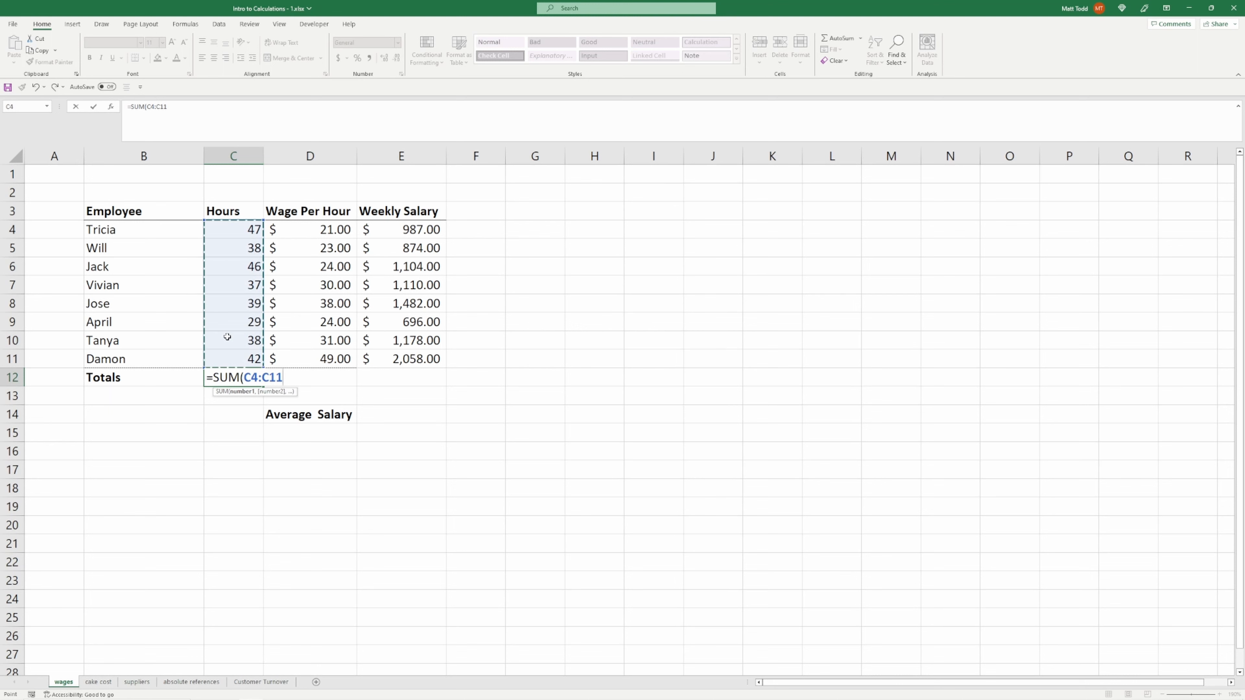
{"action": "type", "text": ")"}
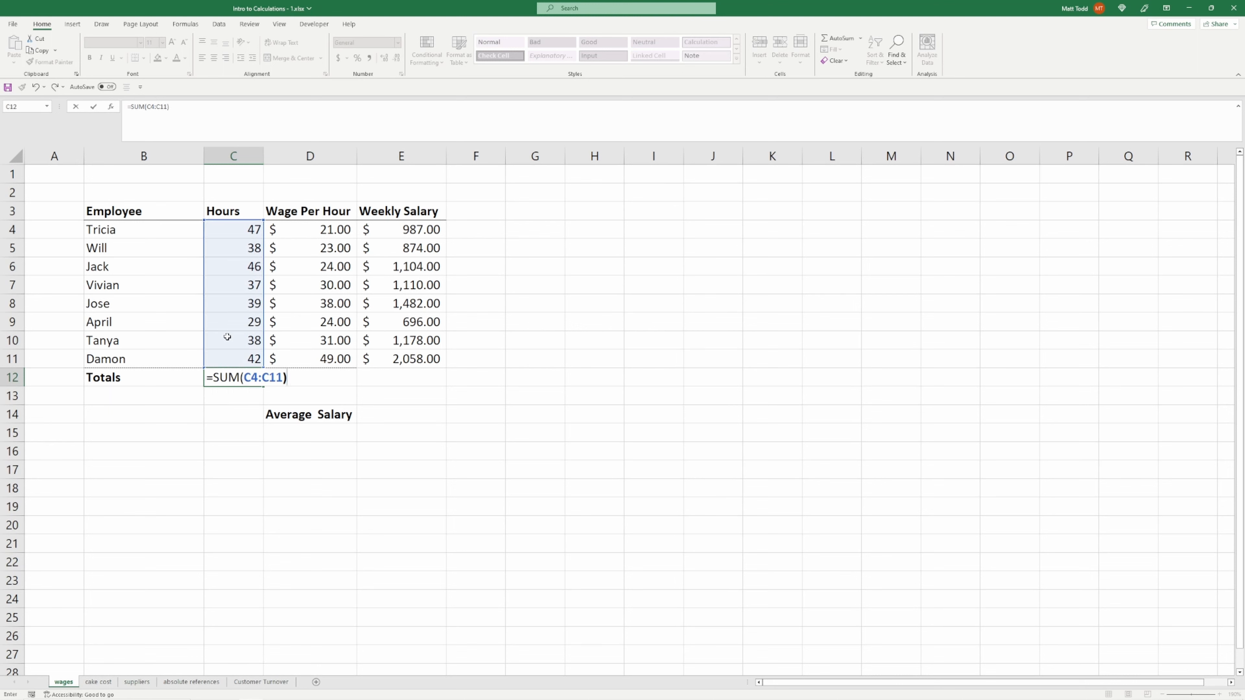
{"action": "key", "text": "Return"}
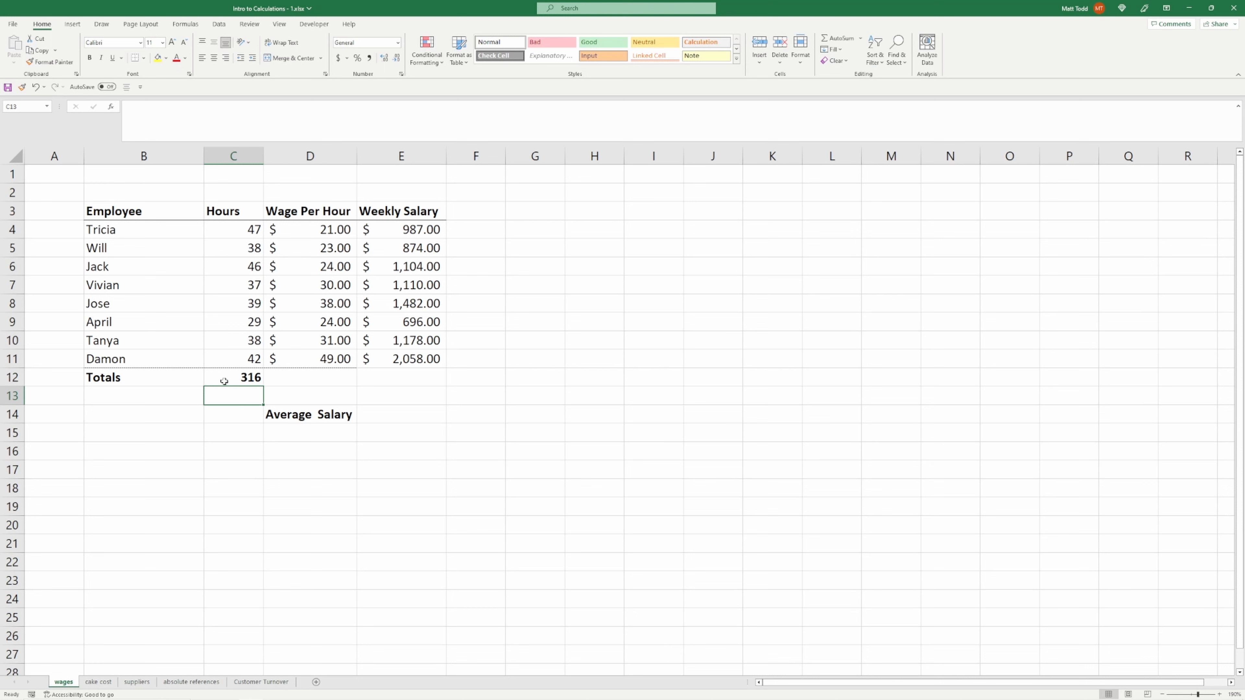
{"action": "left_click", "coordinate": [224, 381]}
{"action": "left_click", "coordinate": [299, 373]}
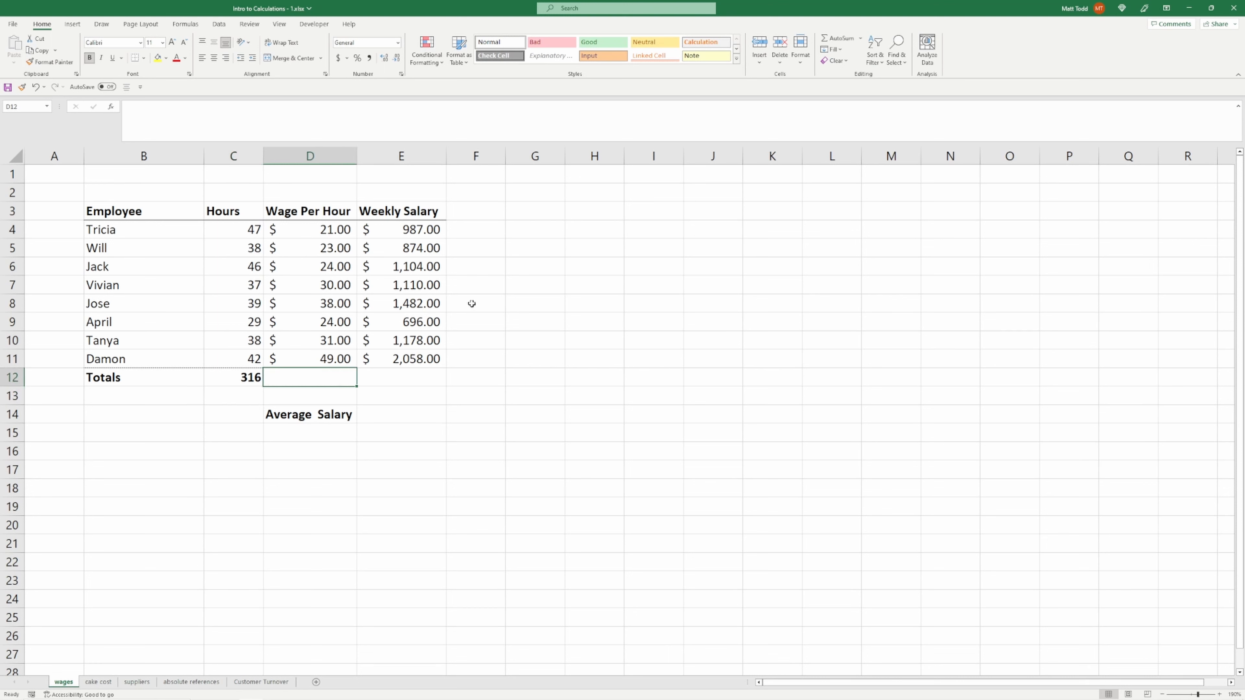
{"action": "type", "text": "="}
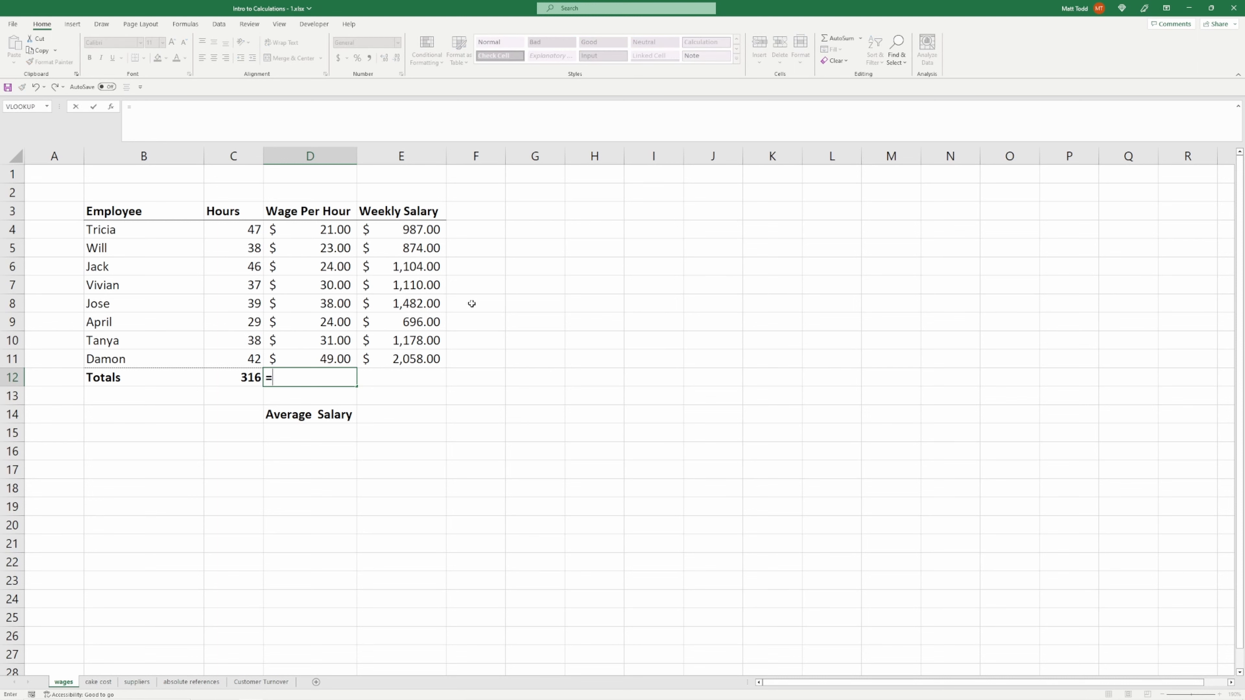
{"action": "type", "text": "aver"}
{"action": "key", "text": "Tab"}
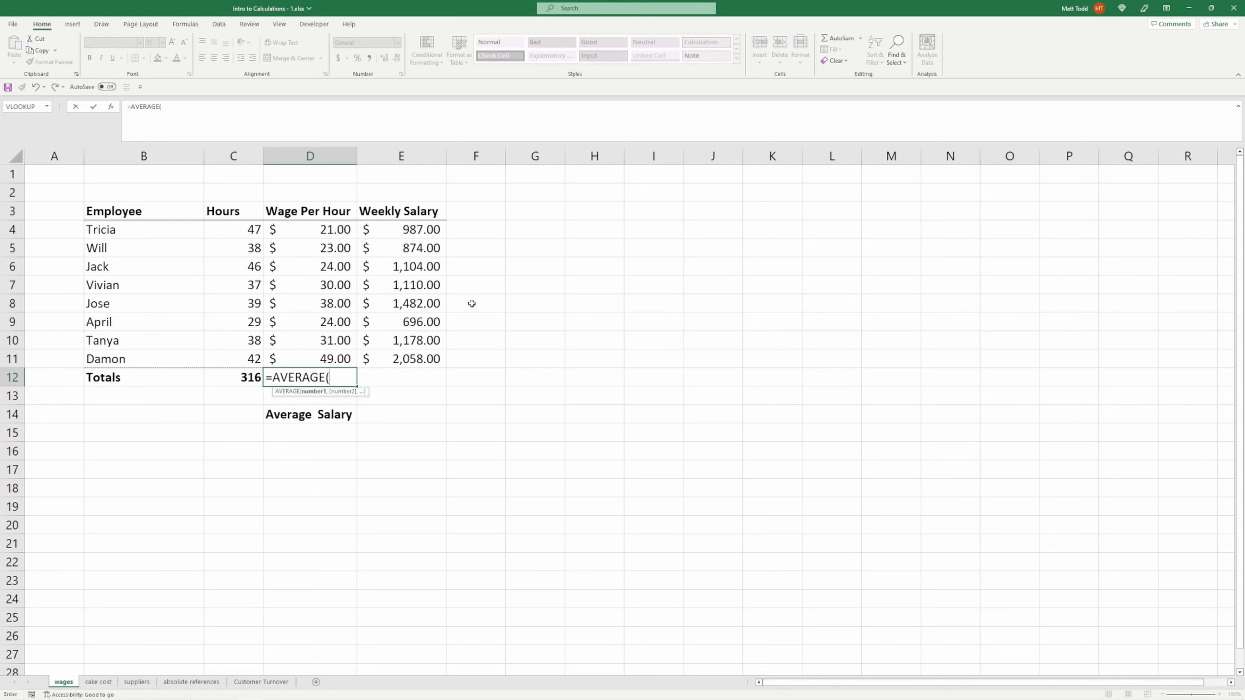
{"action": "left_click_drag", "start_coordinate": [312, 228], "coordinate": [317, 367]}
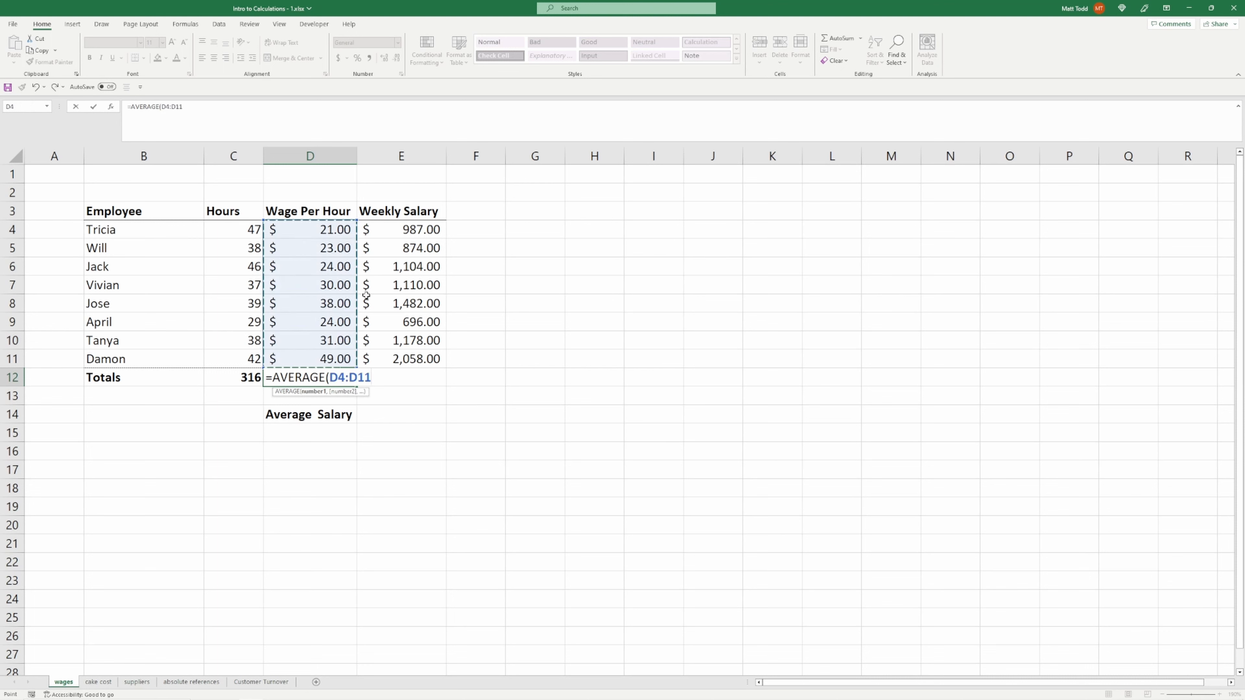
{"action": "key", "text": "BackSpace"}
{"action": "key", "text": "BackSpace"}
{"action": "key", "text": "BackSpace"}
{"action": "key", "text": "BackSpace"}
{"action": "key", "text": "BackSpace"}
{"action": "key", "text": "BackSpace"}
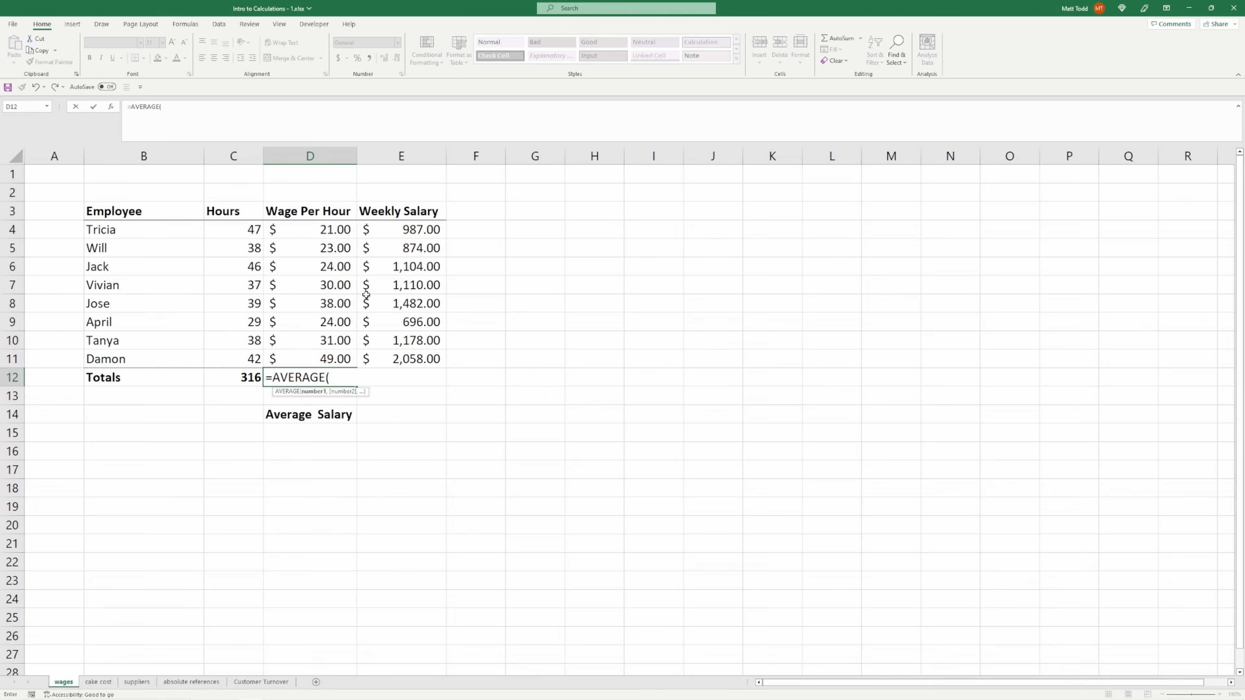
{"action": "left_click", "coordinate": [324, 231]}
{"action": "type", "text": ","}
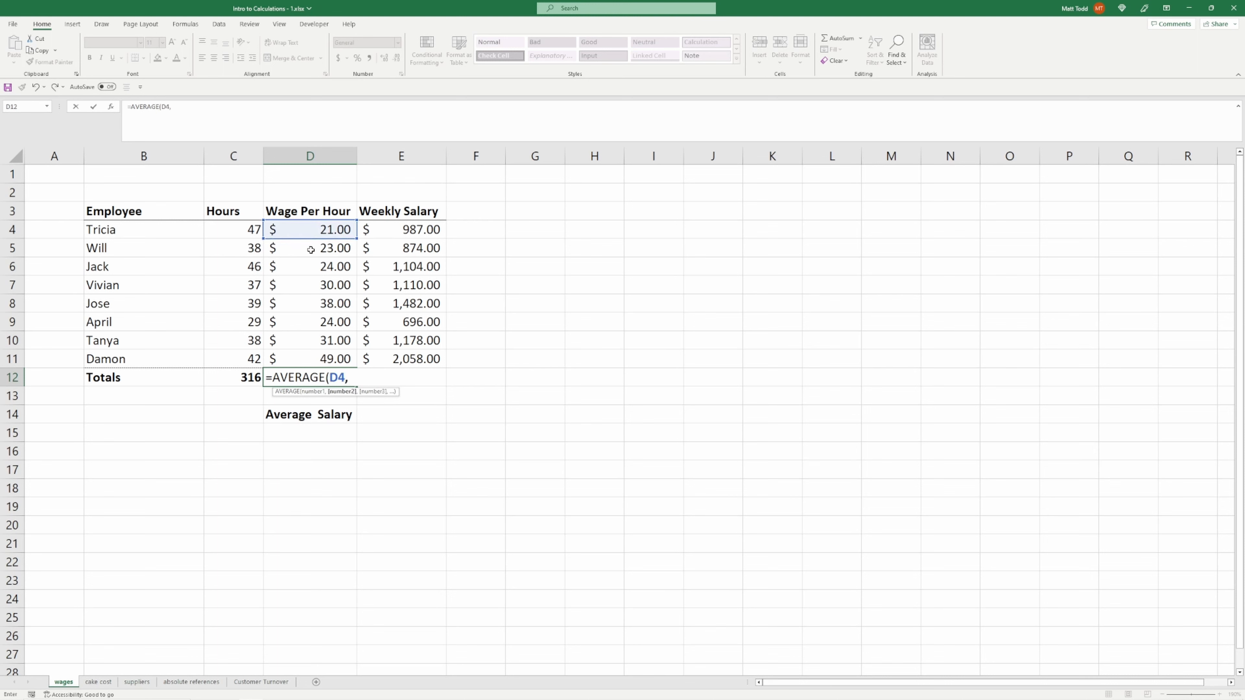
{"action": "left_click", "coordinate": [321, 245]}
{"action": "type", "text": ","}
{"action": "key", "text": "Escape"}
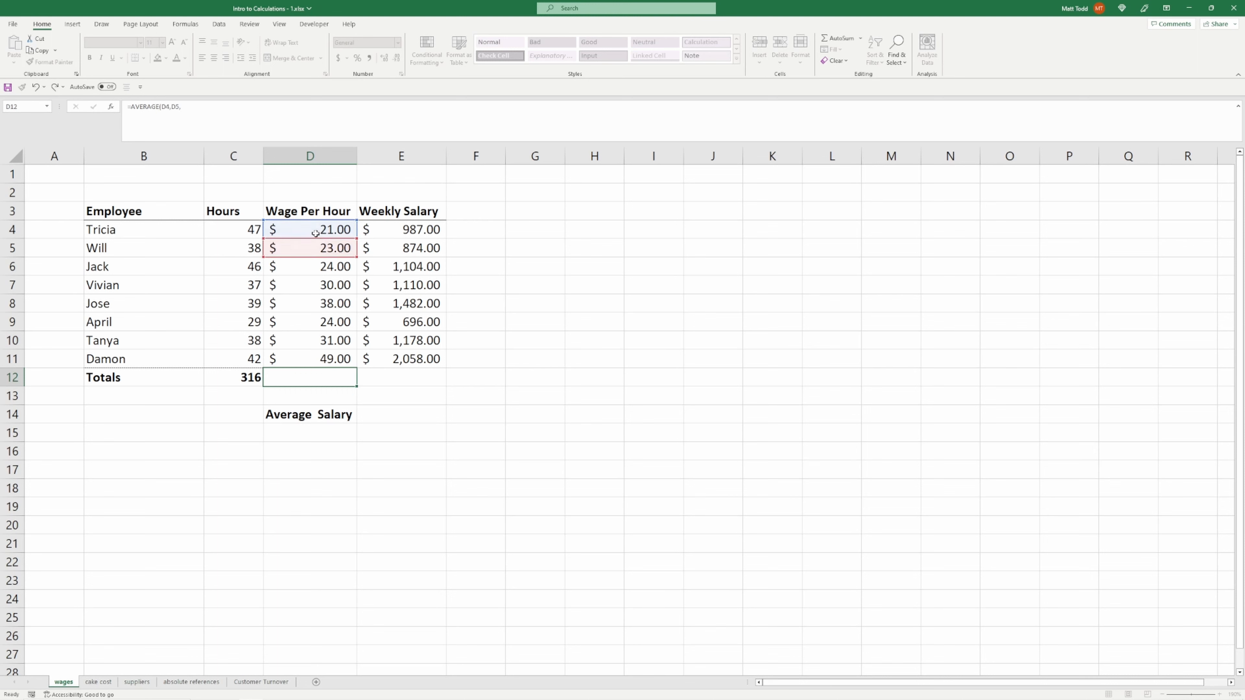
Calculate the average wage per hour in D12 with the formula =AVERAGE(D4:D11)
{"action": "type", "text": "=aver"}
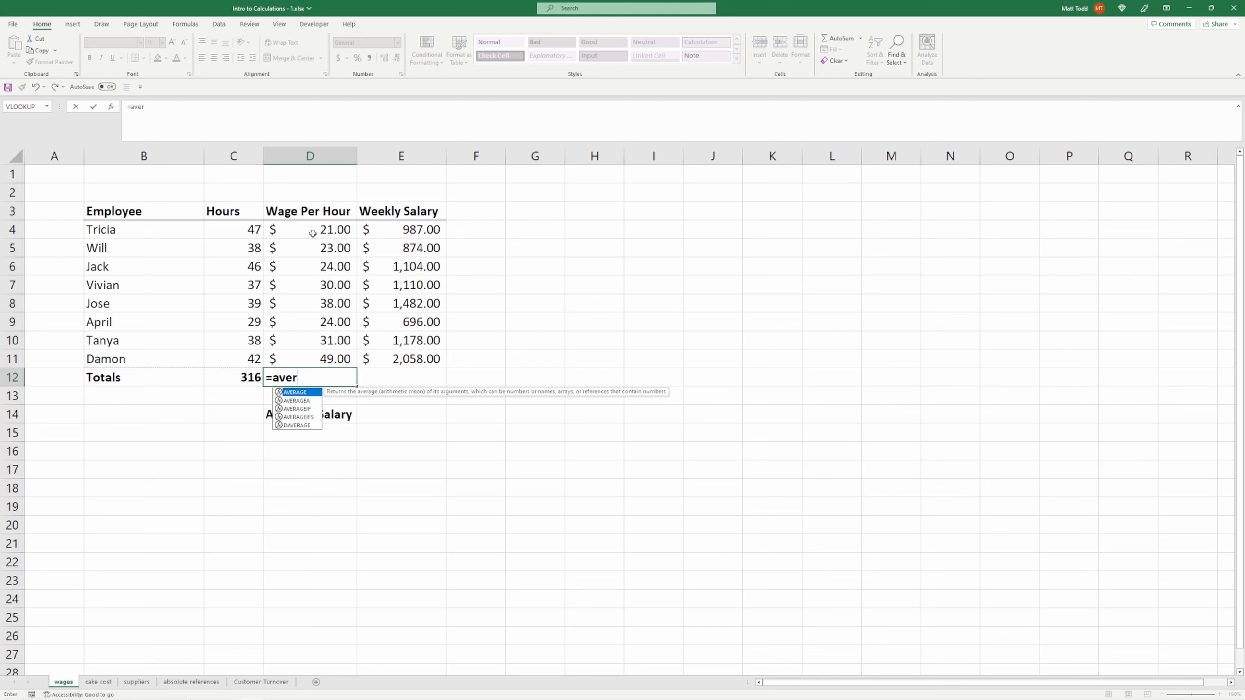
{"action": "key", "text": "Tab"}
{"action": "left_click_drag", "start_coordinate": [313, 234], "coordinate": [314, 360]}
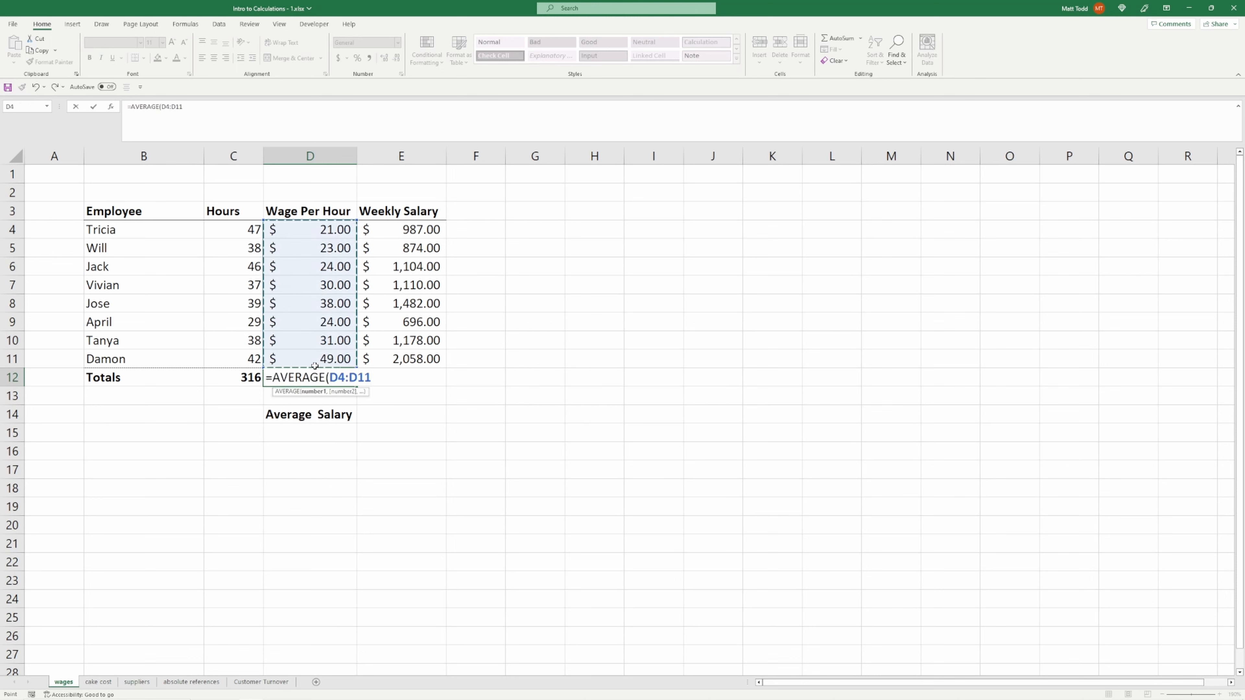
{"action": "type", "text": ")"}
{"action": "key", "text": "Return"}
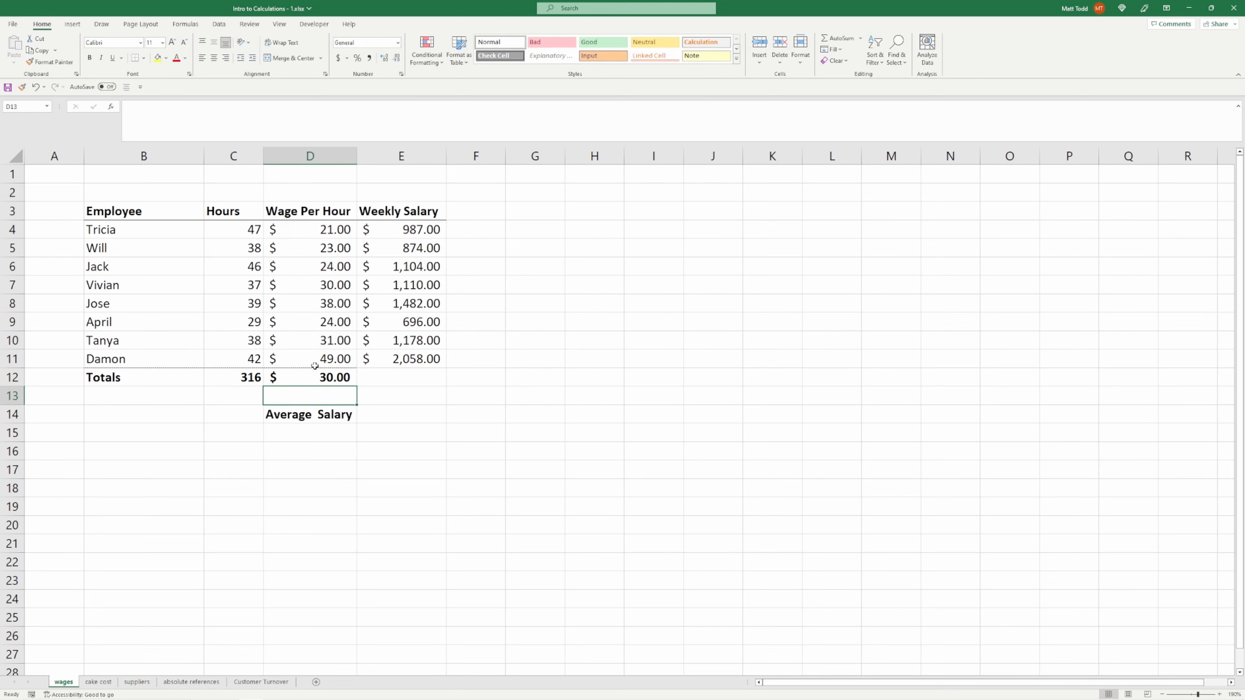
Total the weekly salaries in E12 with the formula =SUM(E4:E11)
{"action": "left_click", "coordinate": [399, 380]}
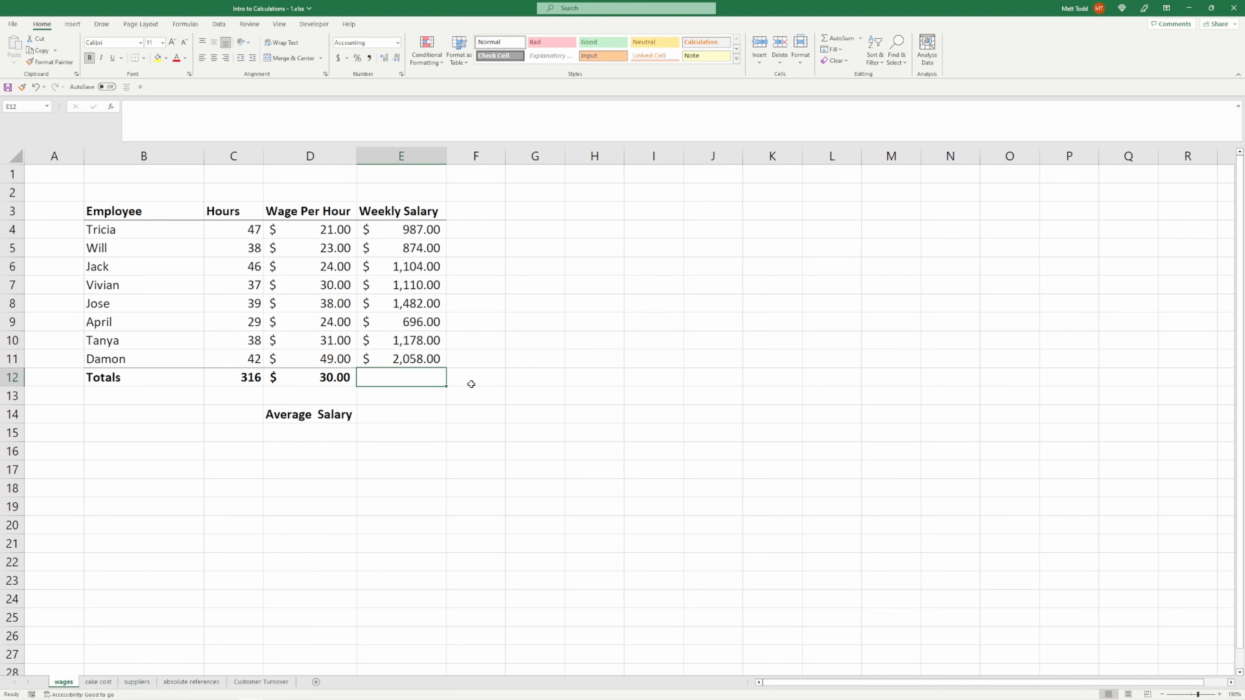
{"action": "type", "text": "=sum"}
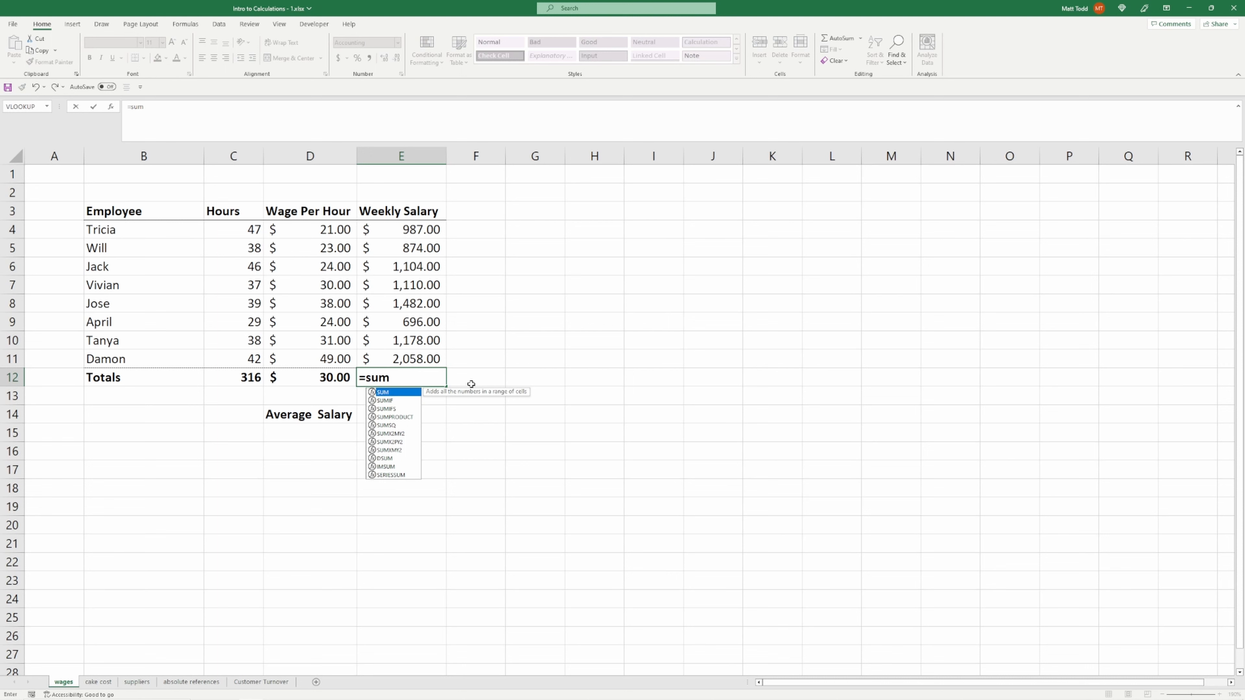
{"action": "key", "text": "Tab"}
{"action": "left_click_drag", "start_coordinate": [389, 234], "coordinate": [386, 360]}
{"action": "type", "text": ")"}
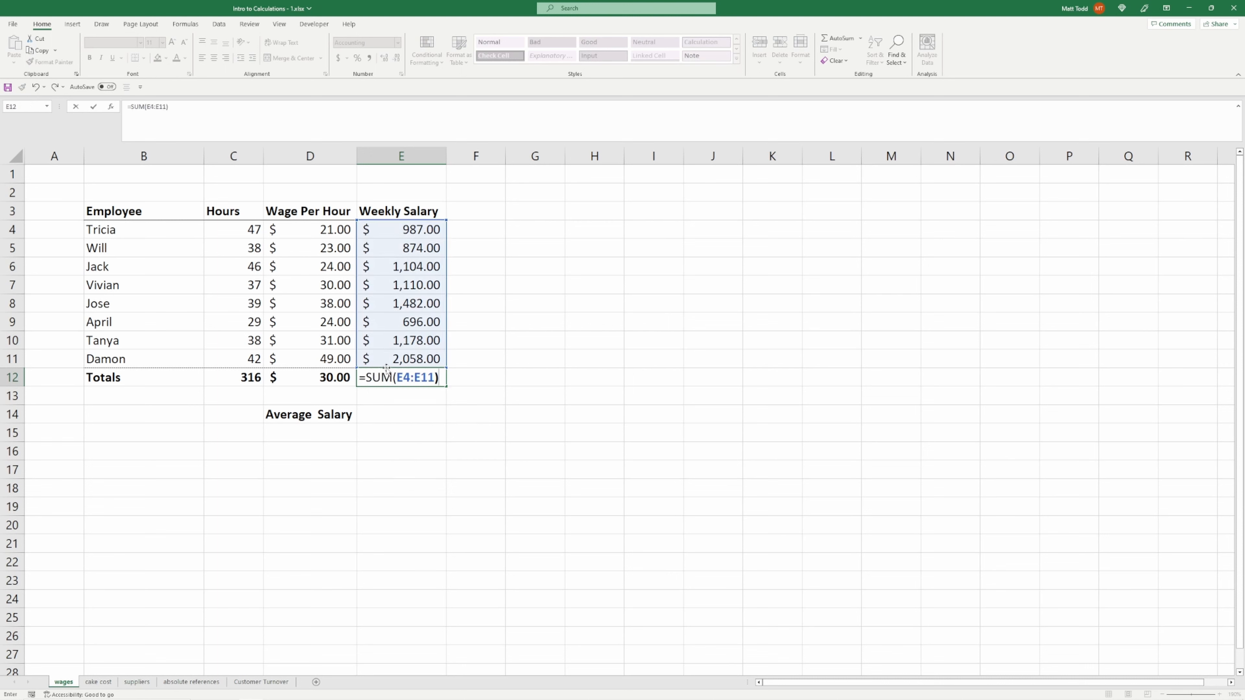
{"action": "key", "text": "Return"}
Calculate the average weekly salary in E14 with the formula =AVERAGE(E4:E11)
{"action": "key", "text": "Down"}
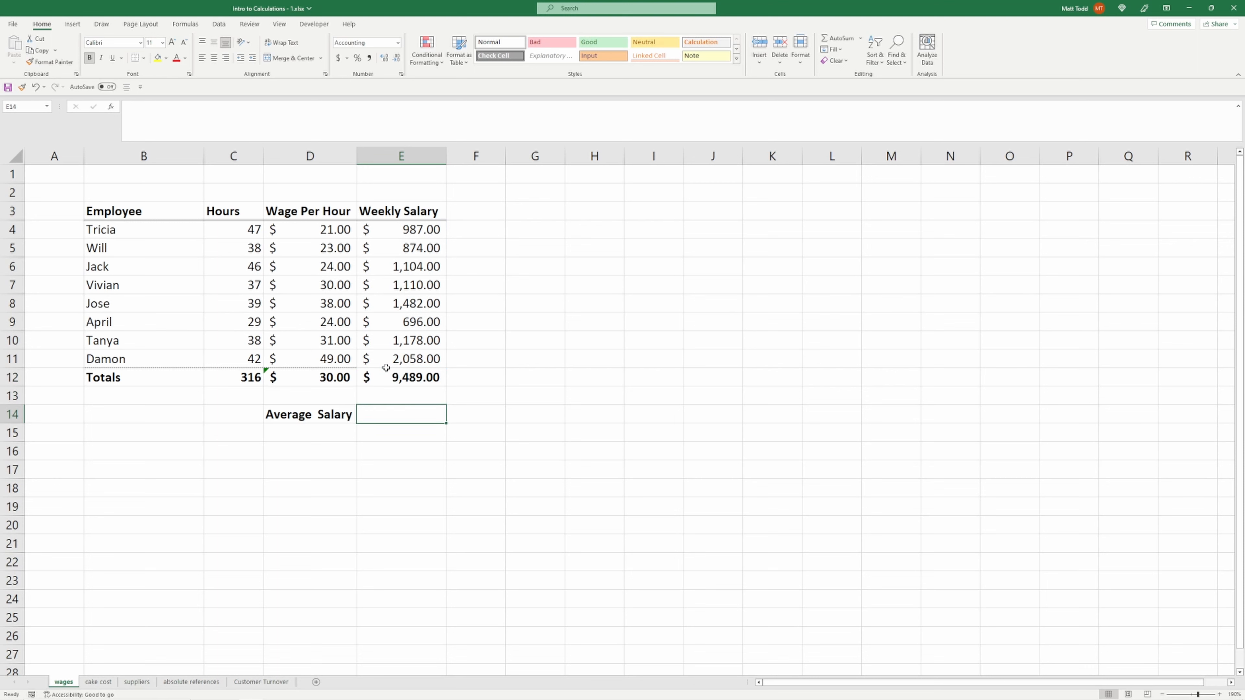
{"action": "left_click_drag", "start_coordinate": [387, 365], "coordinate": [387, 229]}
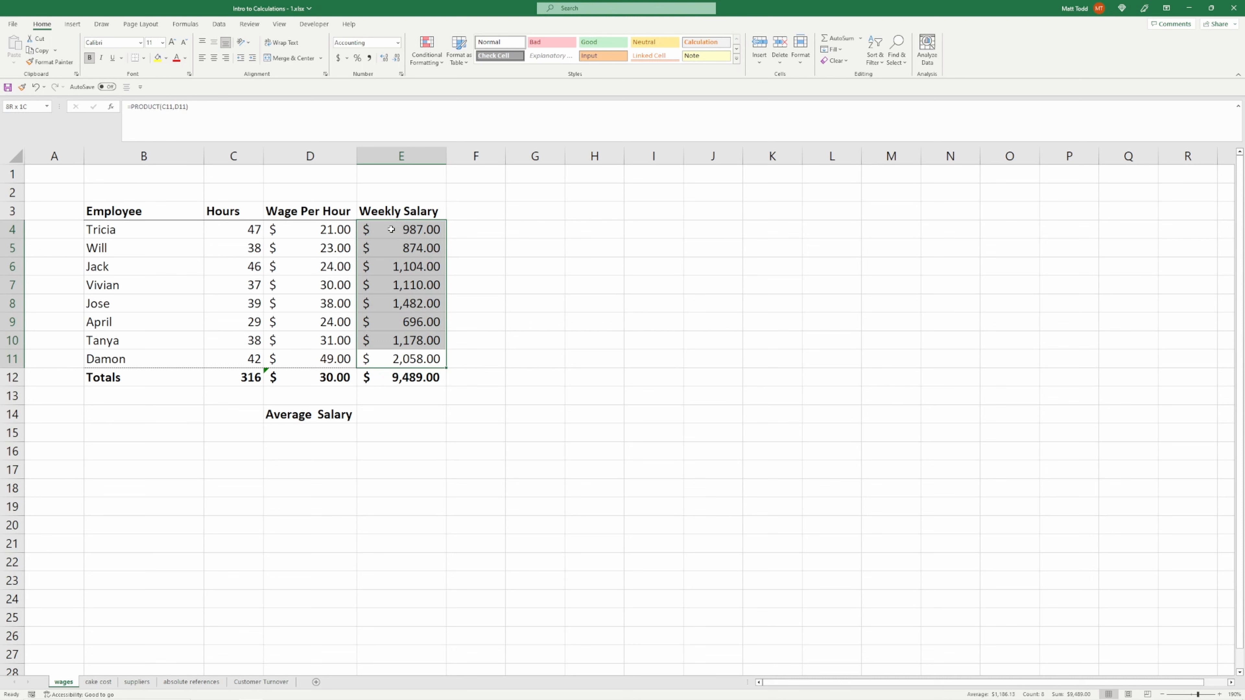
{"action": "left_click", "coordinate": [376, 409]}
{"action": "type", "text": "=aver"}
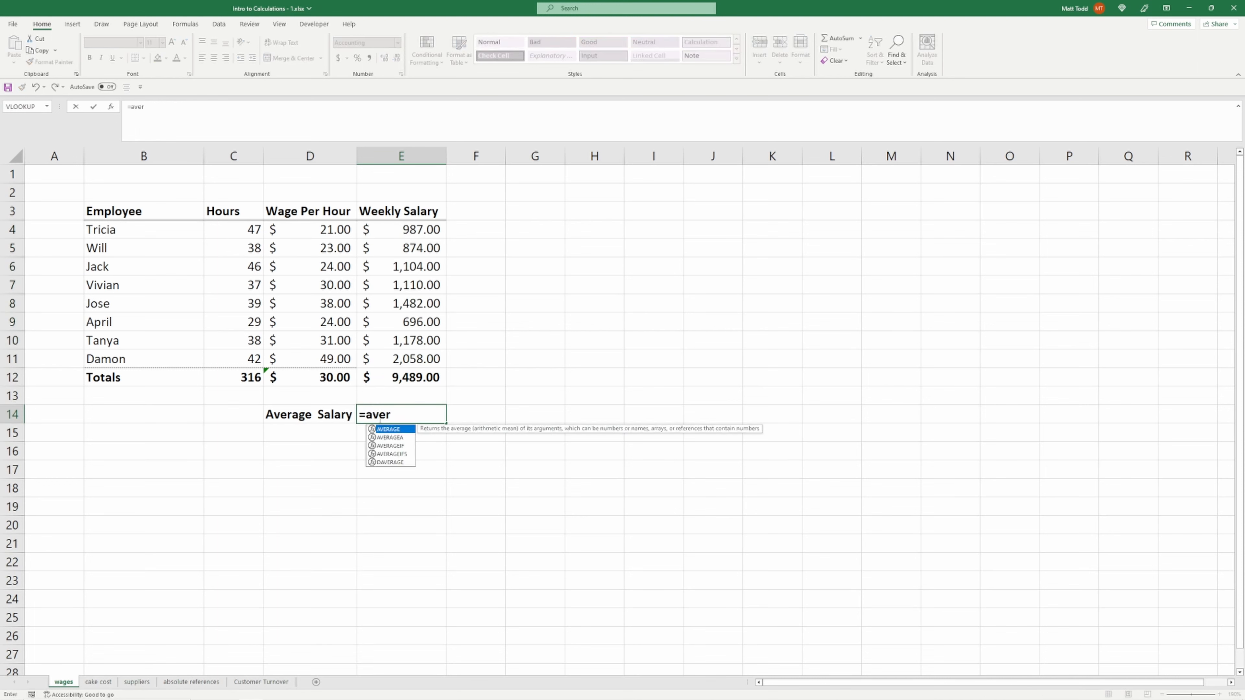
{"action": "double_click", "coordinate": [389, 429]}
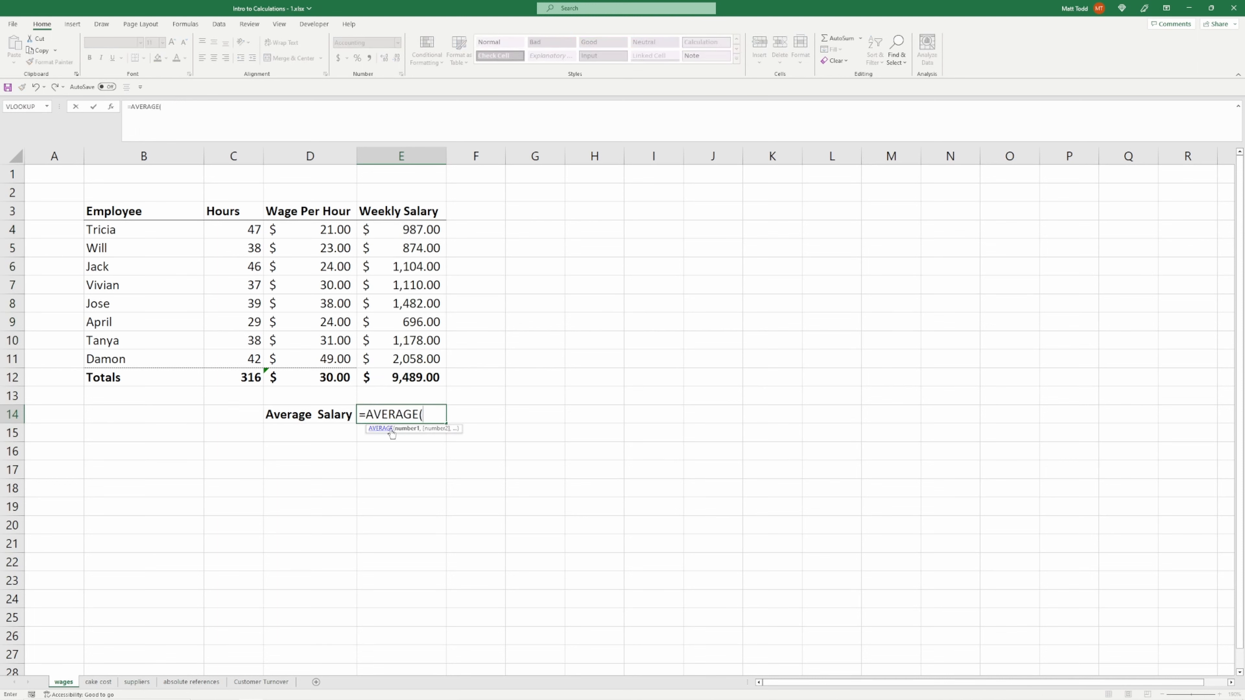
{"action": "left_click_drag", "start_coordinate": [387, 229], "coordinate": [370, 355]}
{"action": "type", "text": ")"}
{"action": "key", "text": "Return"}
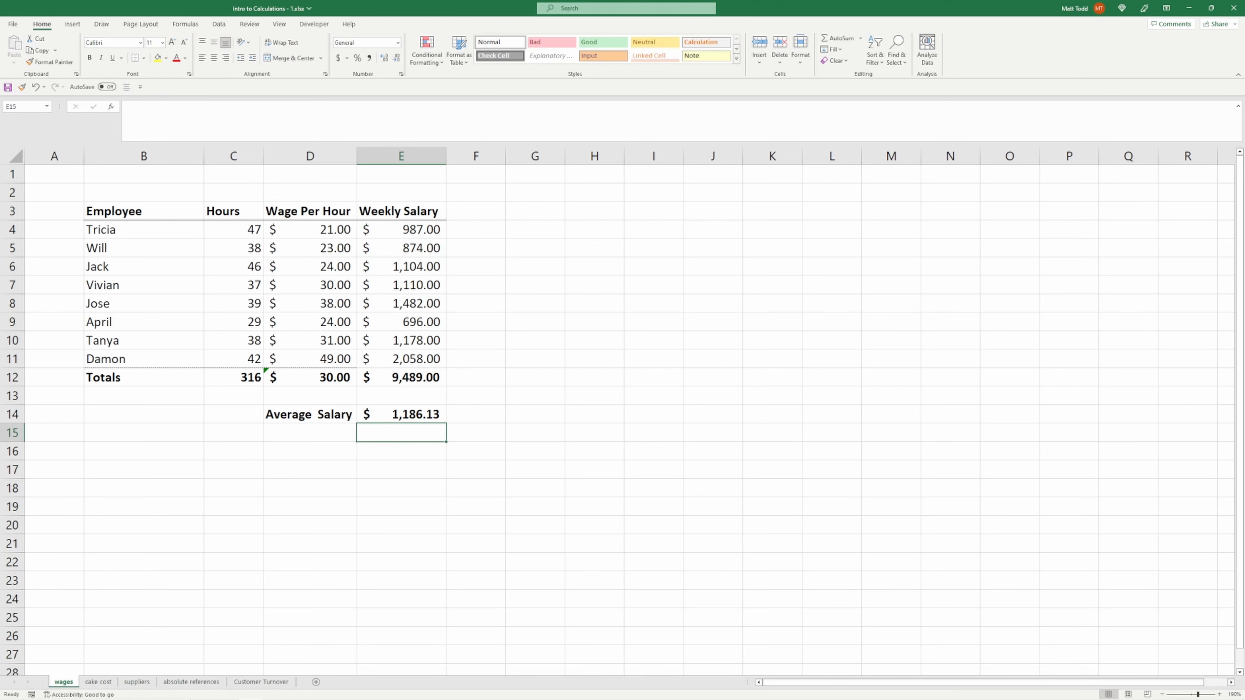
Switch to the cake cost sheet and examine the cake dimensions, the total and the cost of materials for each cake
{"action": "key", "text": "ctrl+Page_Down"}
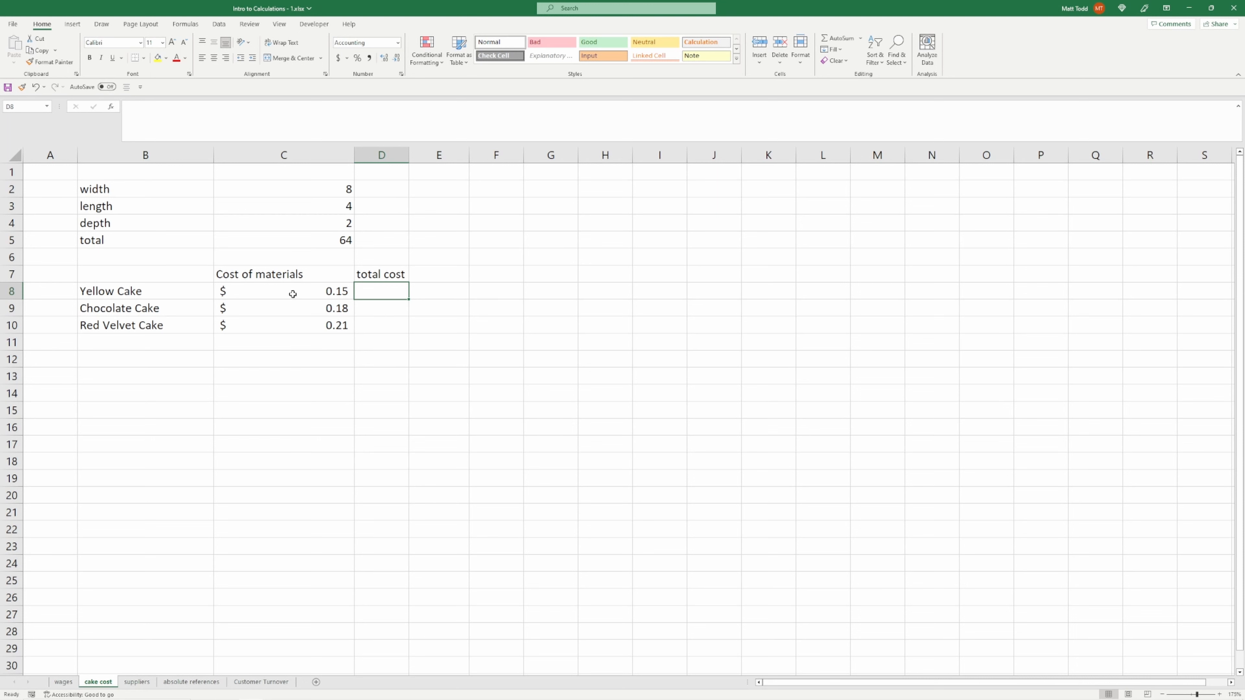
{"action": "left_click", "coordinate": [298, 190]}
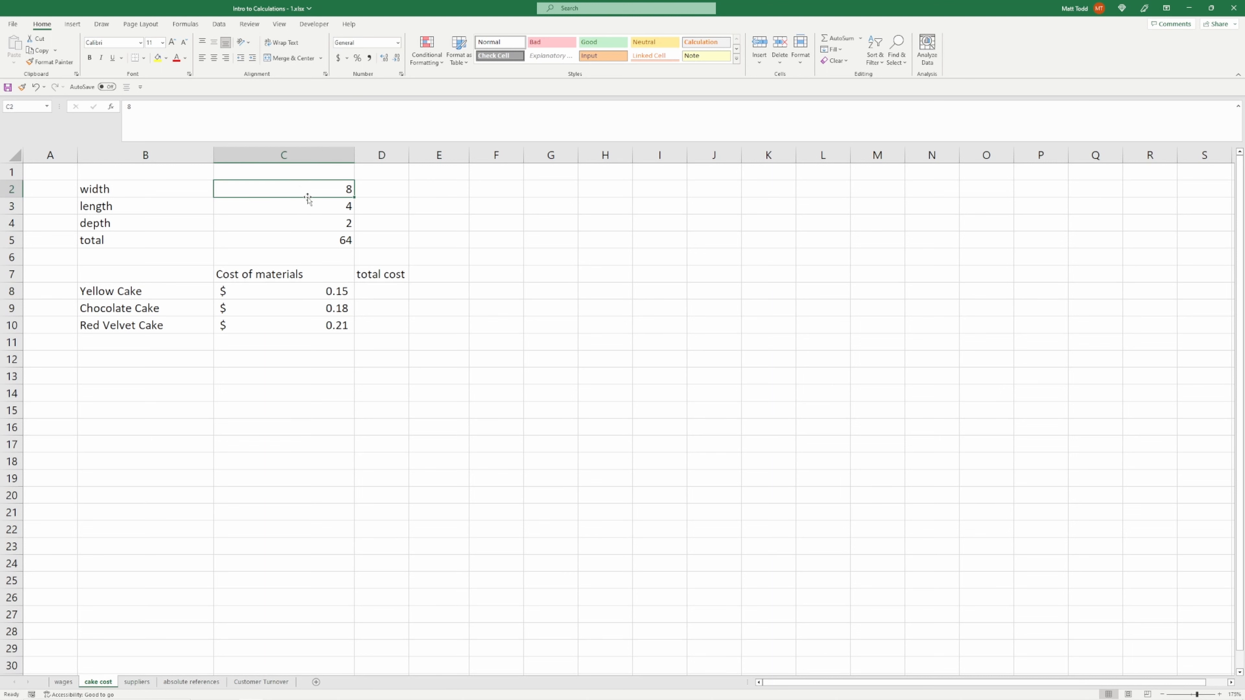
{"action": "left_click", "coordinate": [306, 204]}
{"action": "left_click", "coordinate": [300, 222]}
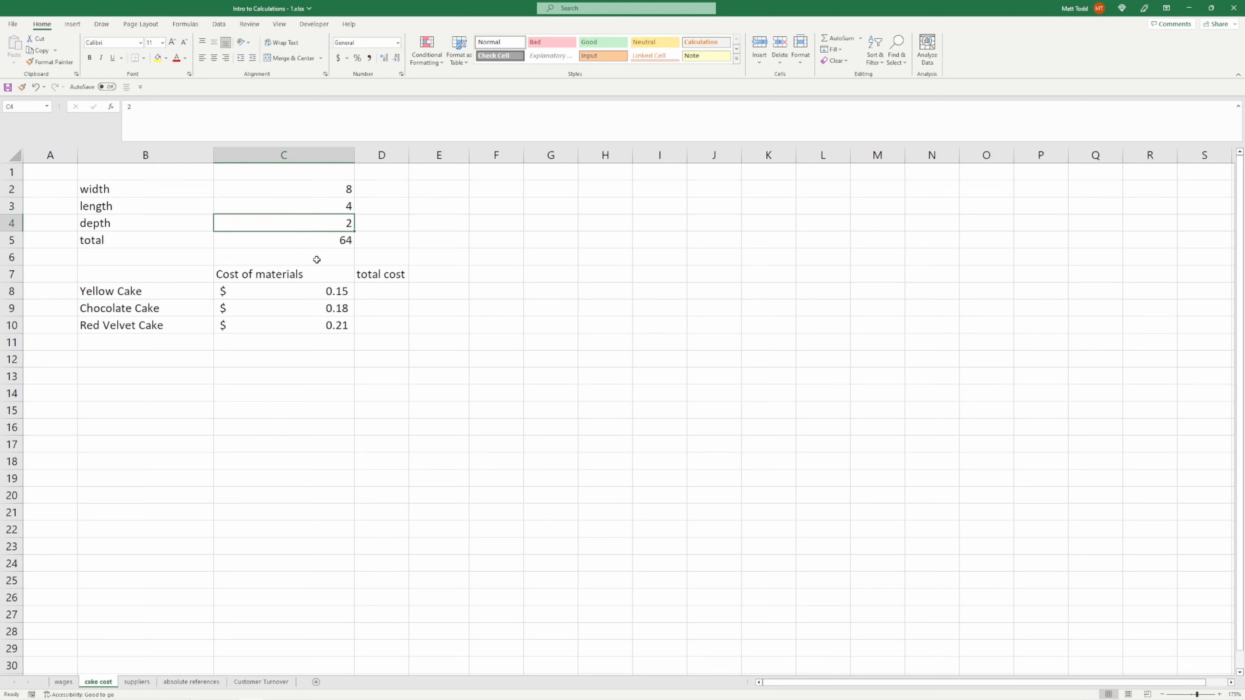
{"action": "left_click", "coordinate": [369, 296]}
{"action": "left_click", "coordinate": [339, 304]}
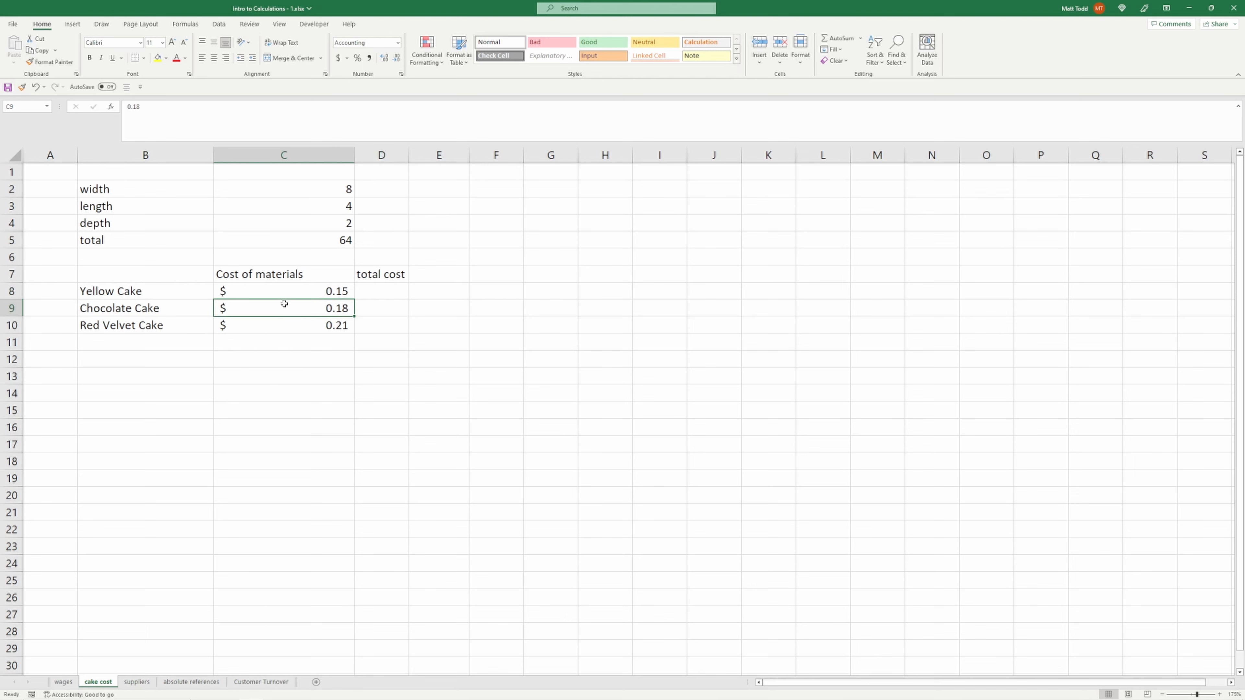
{"action": "left_click", "coordinate": [300, 319]}
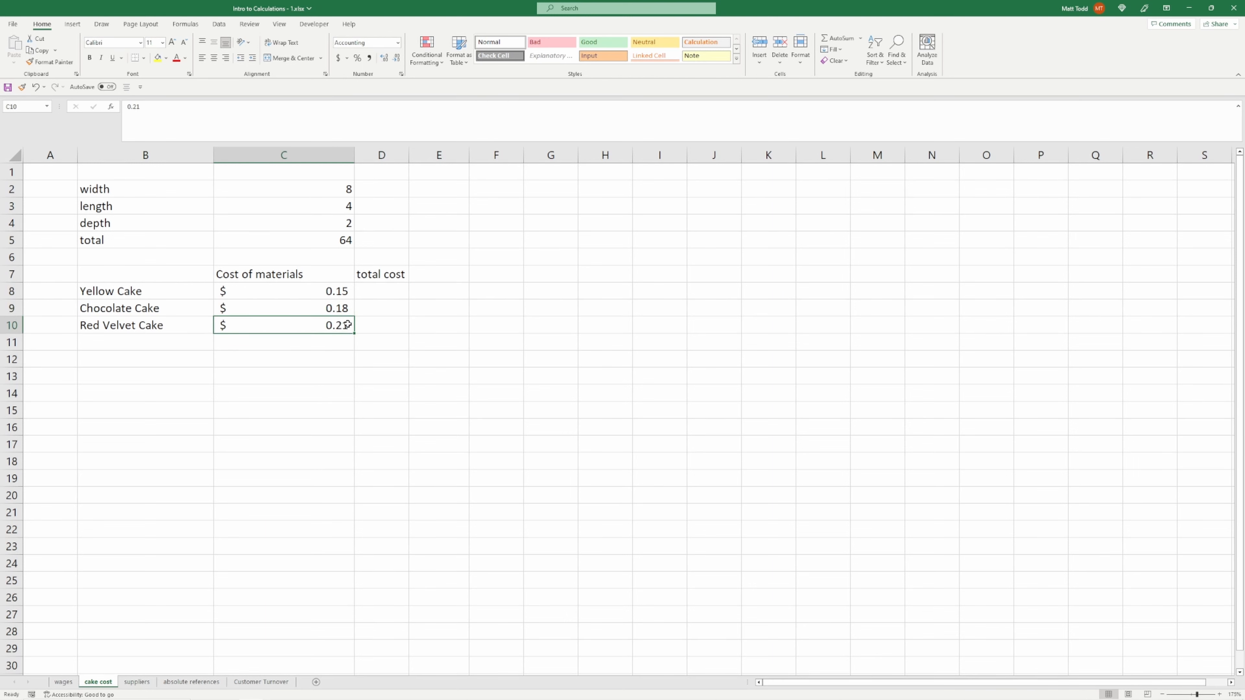
{"action": "left_click", "coordinate": [371, 292]}
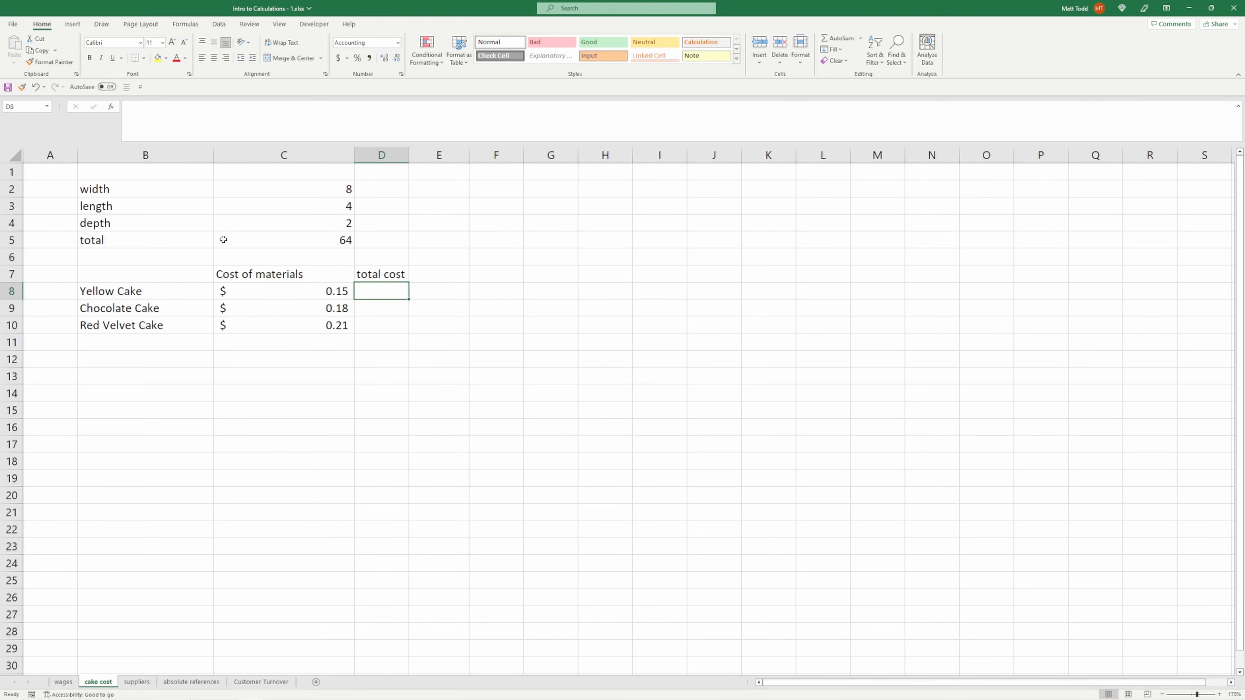
{"action": "left_click", "coordinate": [249, 239]}
{"action": "left_click", "coordinate": [255, 190]}
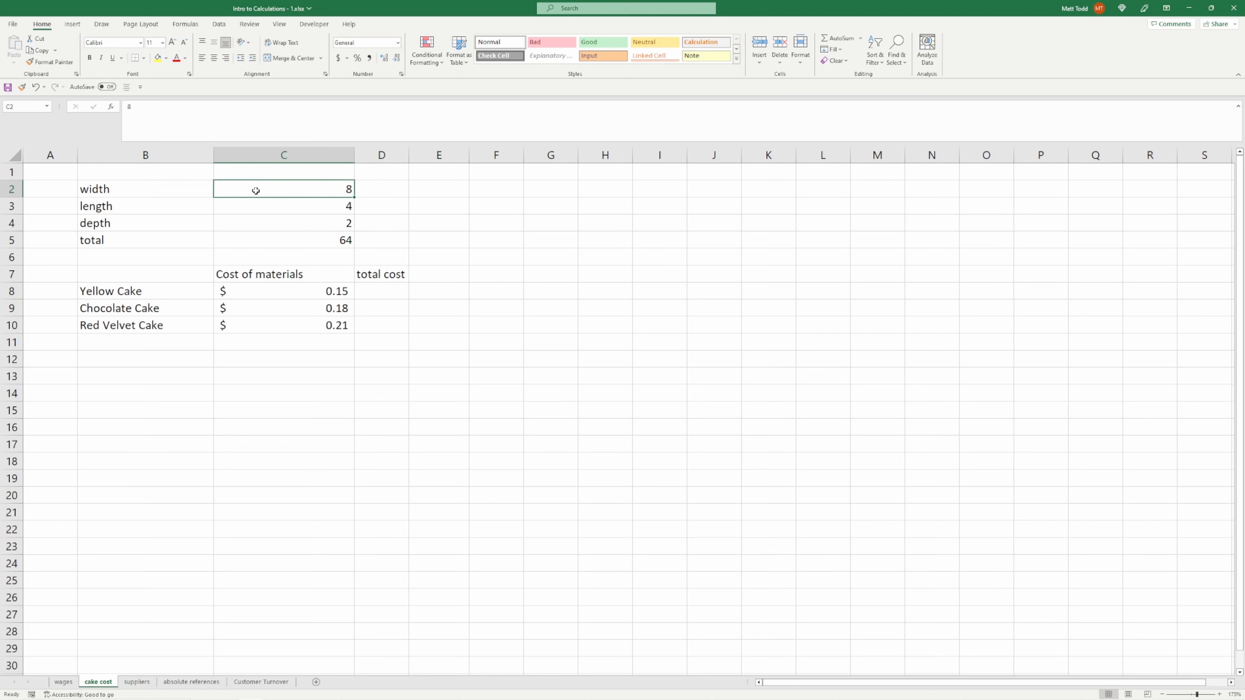
{"action": "left_click_drag", "start_coordinate": [256, 190], "coordinate": [257, 218]}
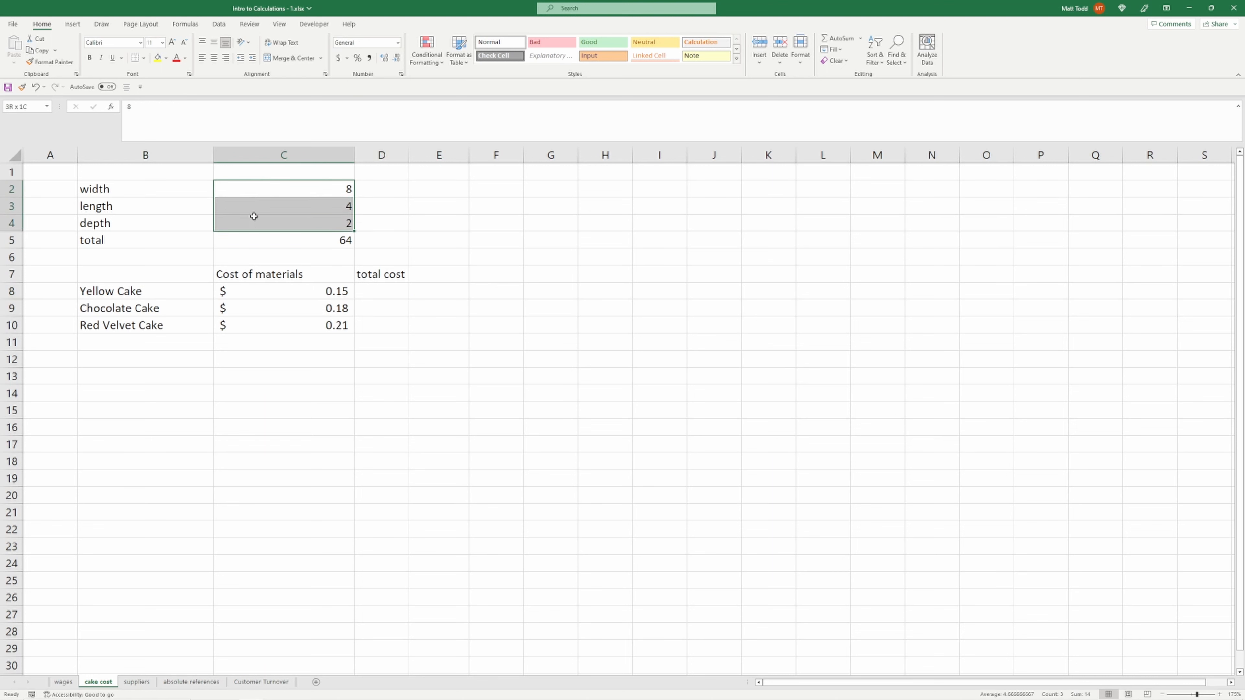
Calculate the total in C5 by multiplying width, length and depth with the formula =PRODUCT(C2:C4)
{"action": "left_click", "coordinate": [285, 238]}
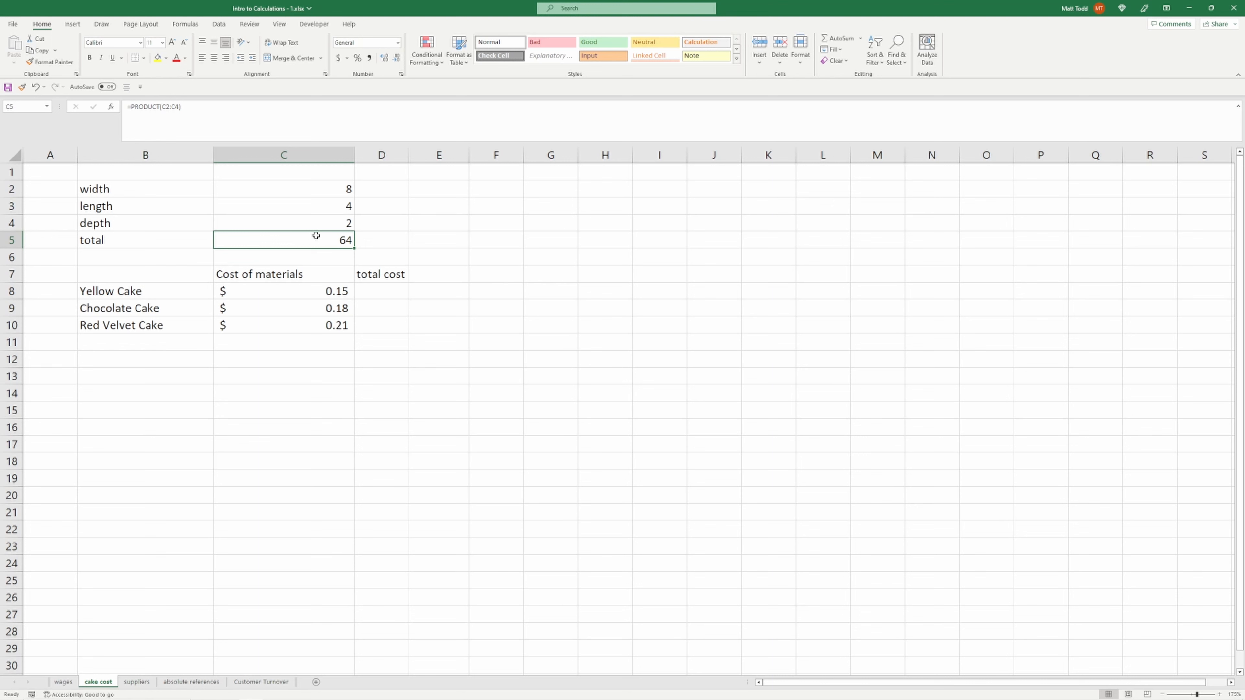
{"action": "type", "text": "=prod"}
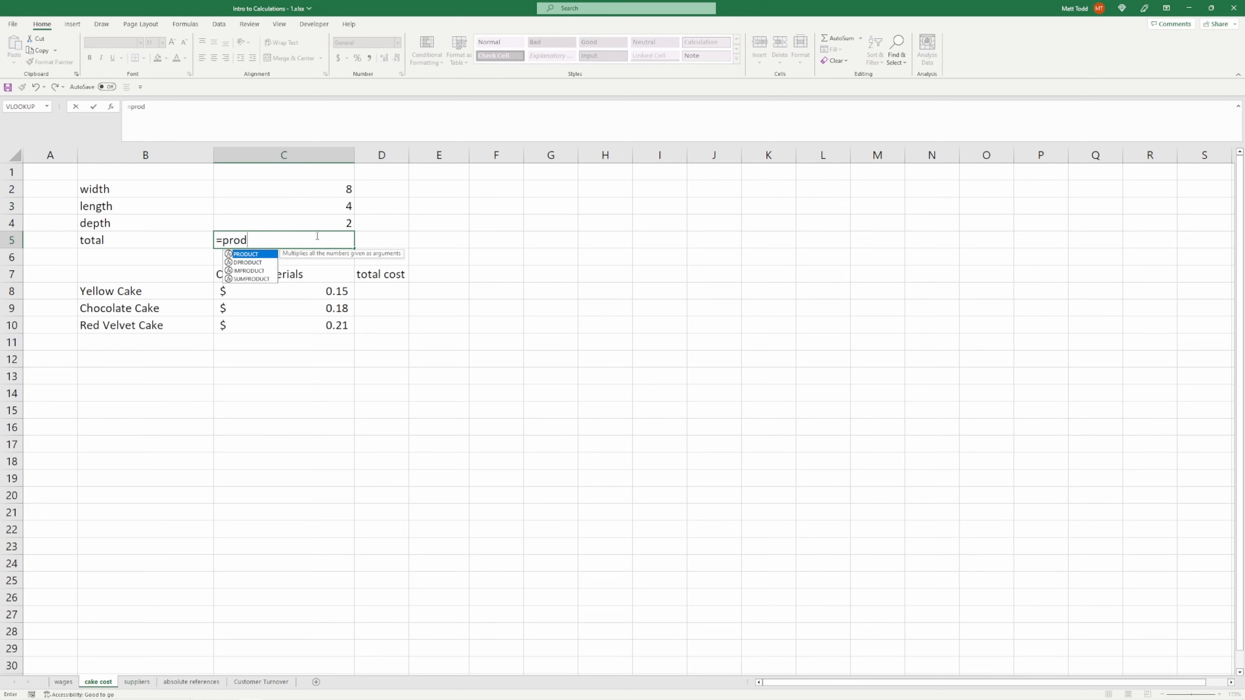
{"action": "key", "text": "Tab"}
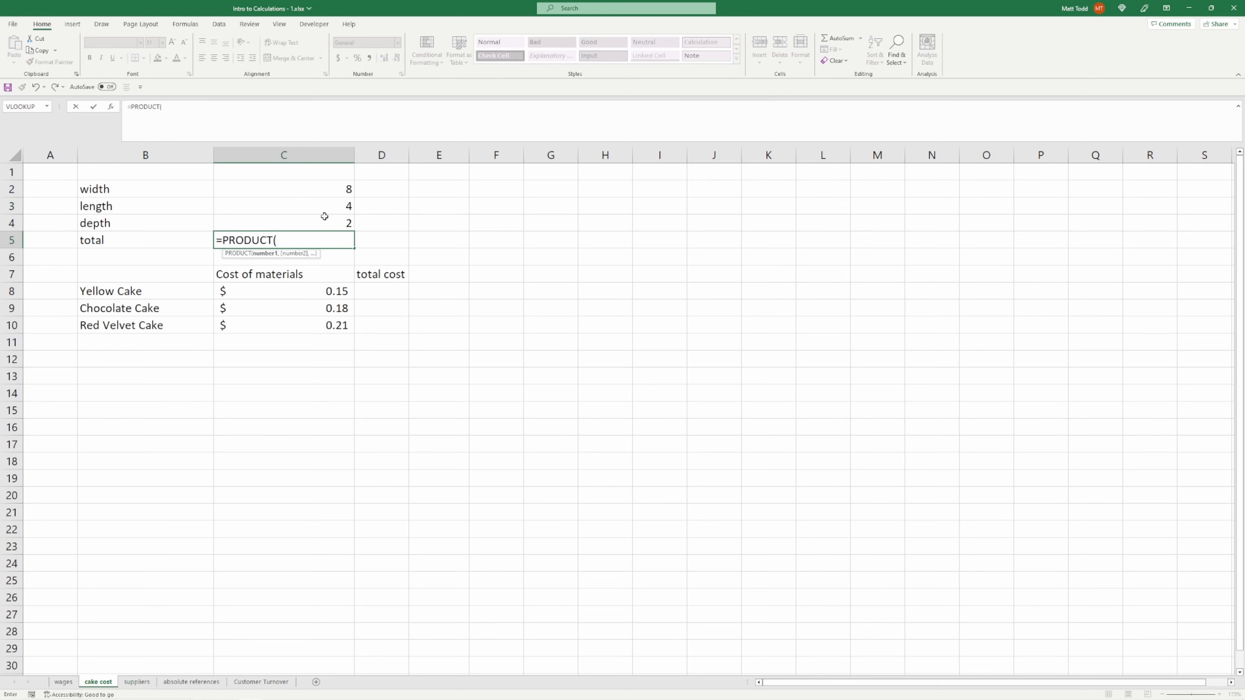
{"action": "left_click_drag", "start_coordinate": [324, 216], "coordinate": [329, 189]}
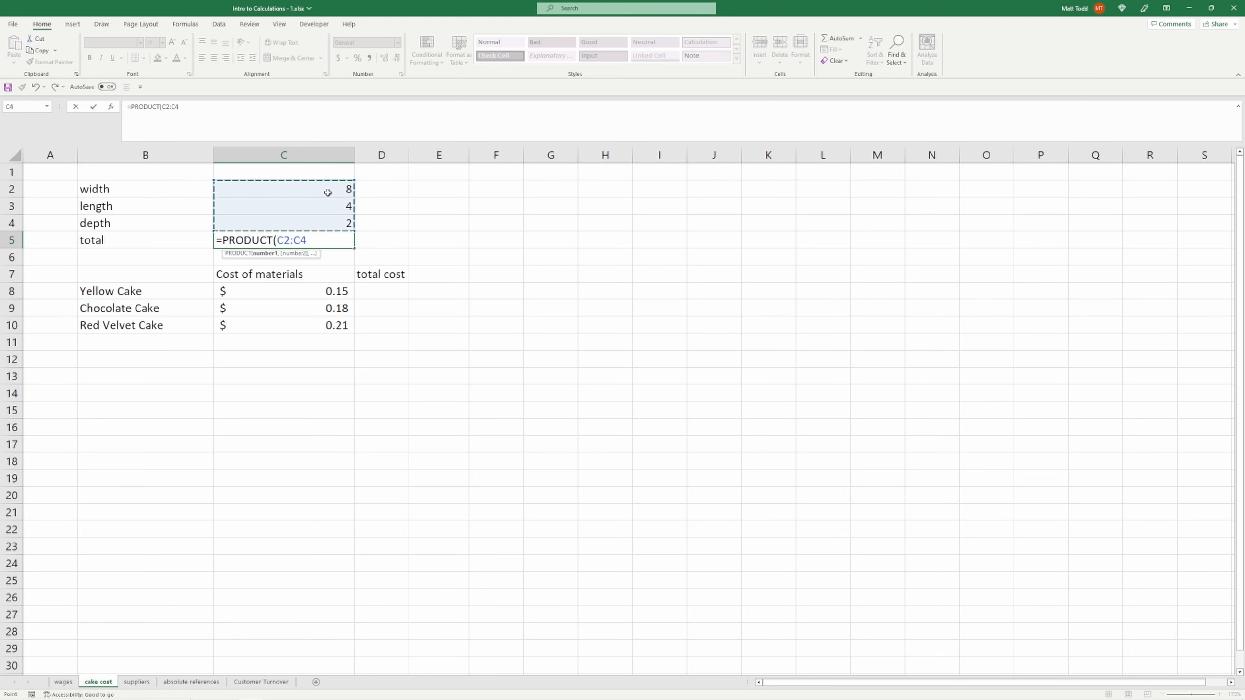
{"action": "key", "text": "Return"}
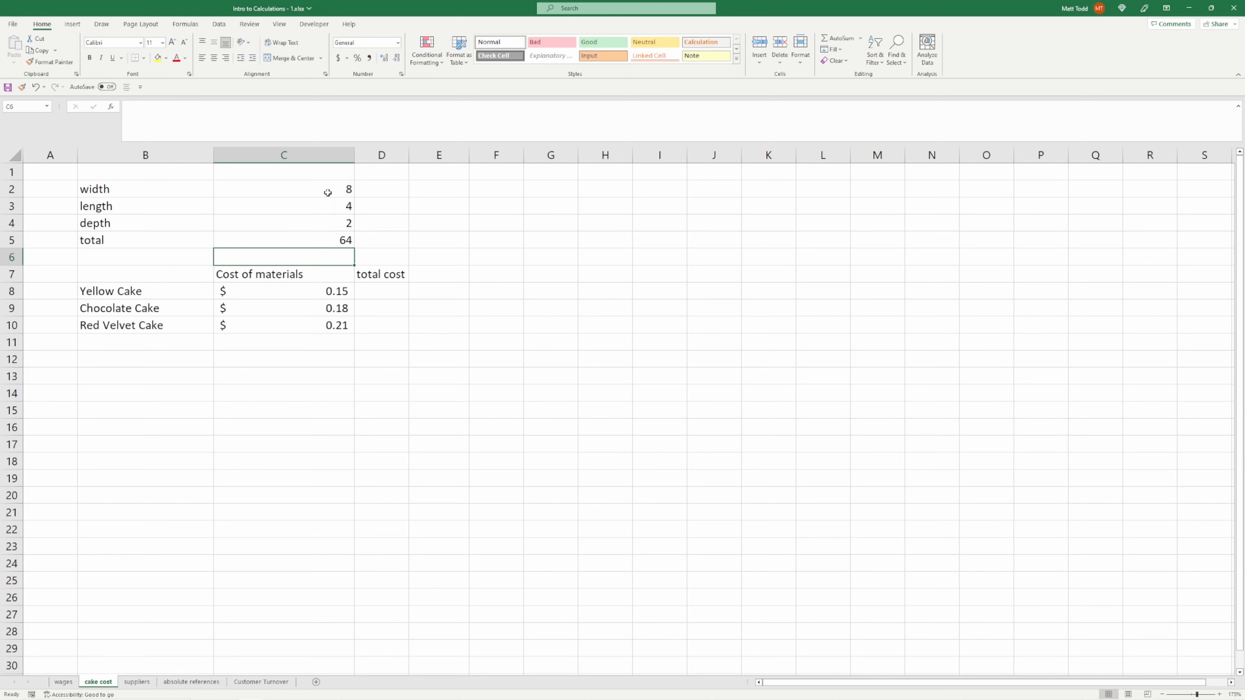
Calculate the Yellow Cake's total cost in D8 with the formula =$C$5*C8, keeping C5 as an absolute reference
{"action": "key", "text": "Up"}
{"action": "key", "text": "Right"}
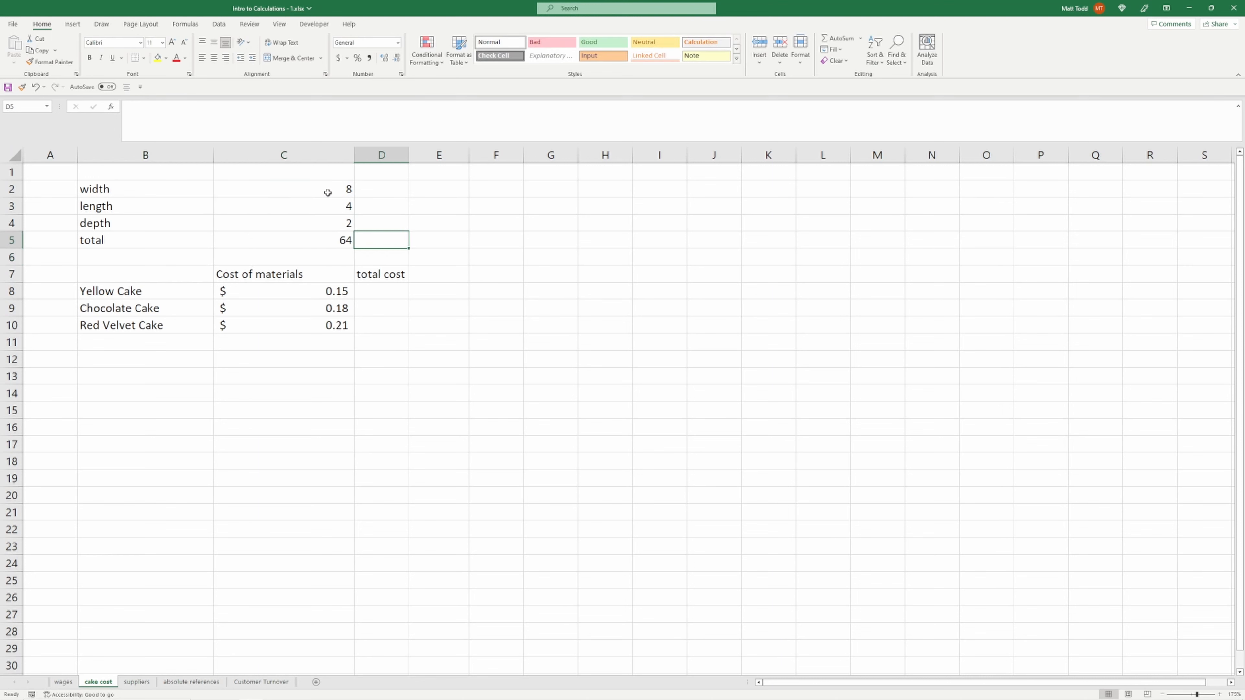
{"action": "key", "text": "Down"}
{"action": "key", "text": "Down"}
{"action": "key", "text": "Down"}
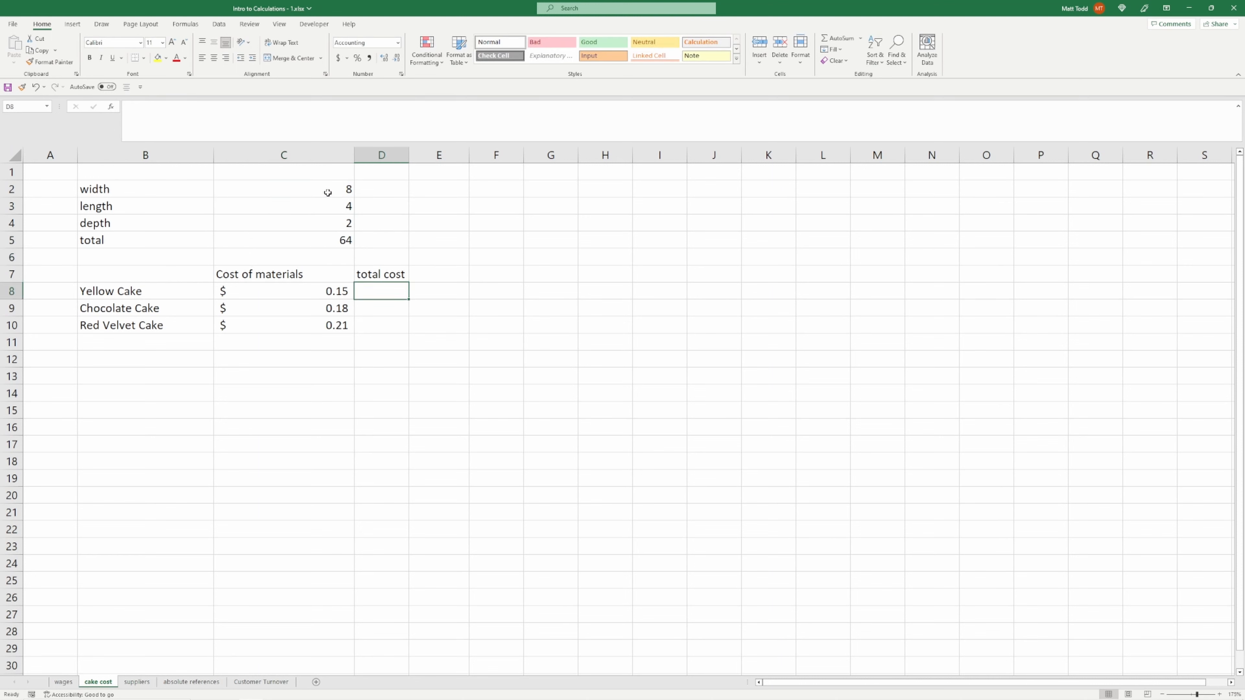
{"action": "type", "text": "="}
{"action": "key", "text": "Up"}
{"action": "key", "text": "Up"}
{"action": "key", "text": "Up"}
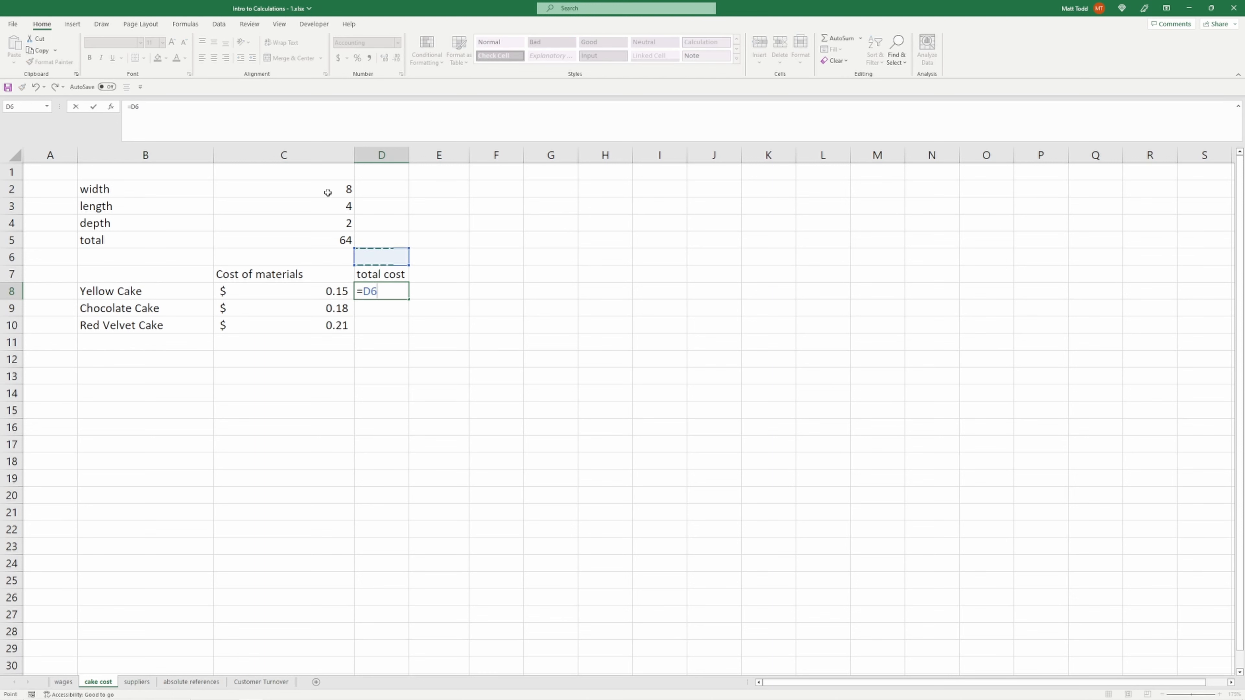
{"action": "key", "text": "Left"}
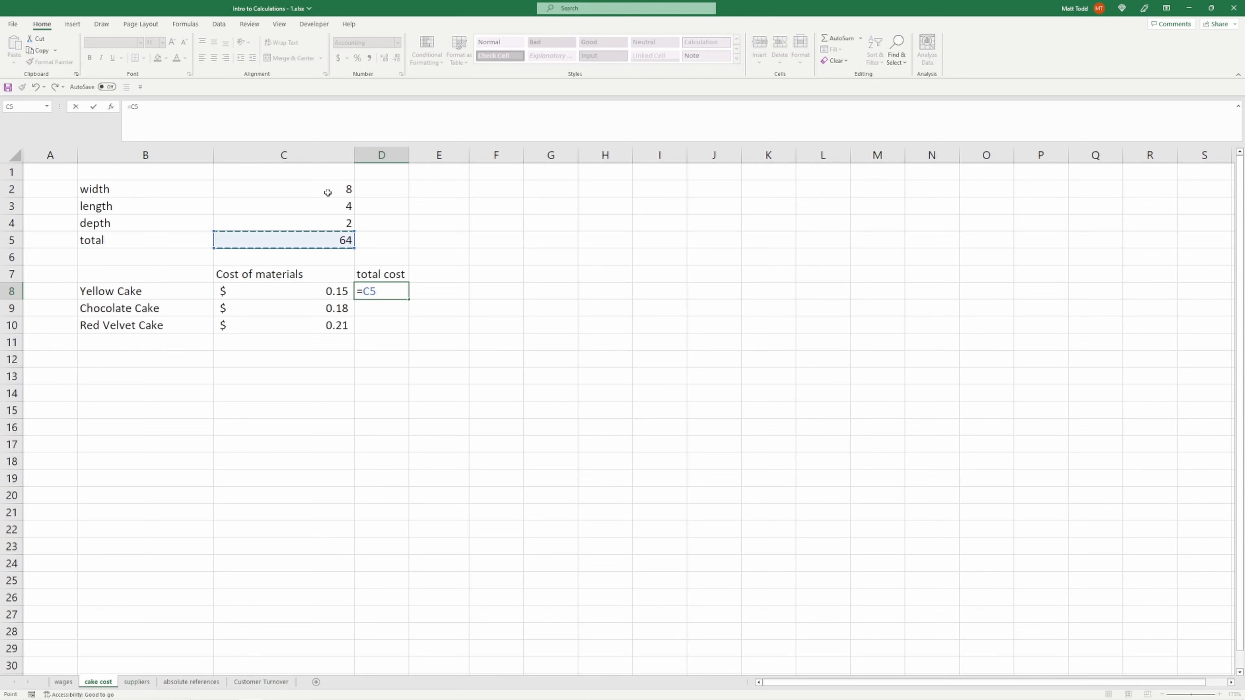
{"action": "key", "text": "F4"}
{"action": "left_click", "coordinate": [325, 293]}
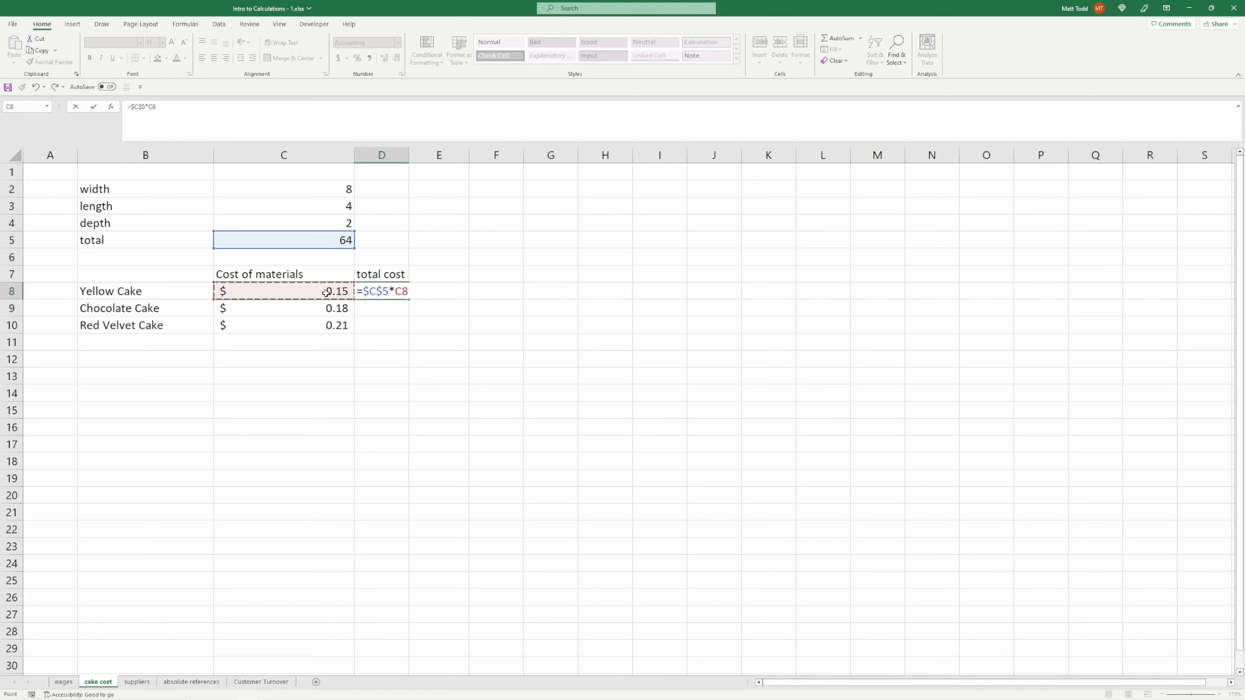
{"action": "key", "text": "Return"}
Copy the total cost formula from D8 to the Chocolate Cake and Red Velvet Cake rows in D9:D10
{"action": "key", "text": "Up"}
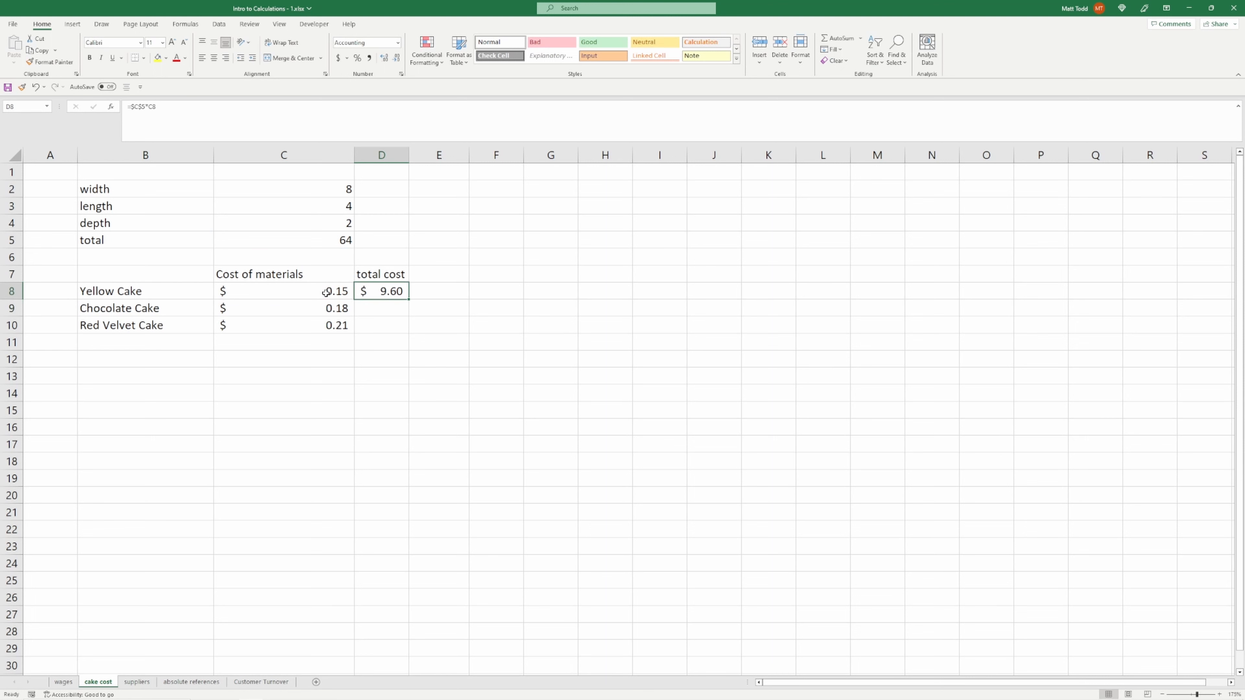
{"action": "key", "text": "ctrl+c"}
{"action": "key", "text": "Down"}
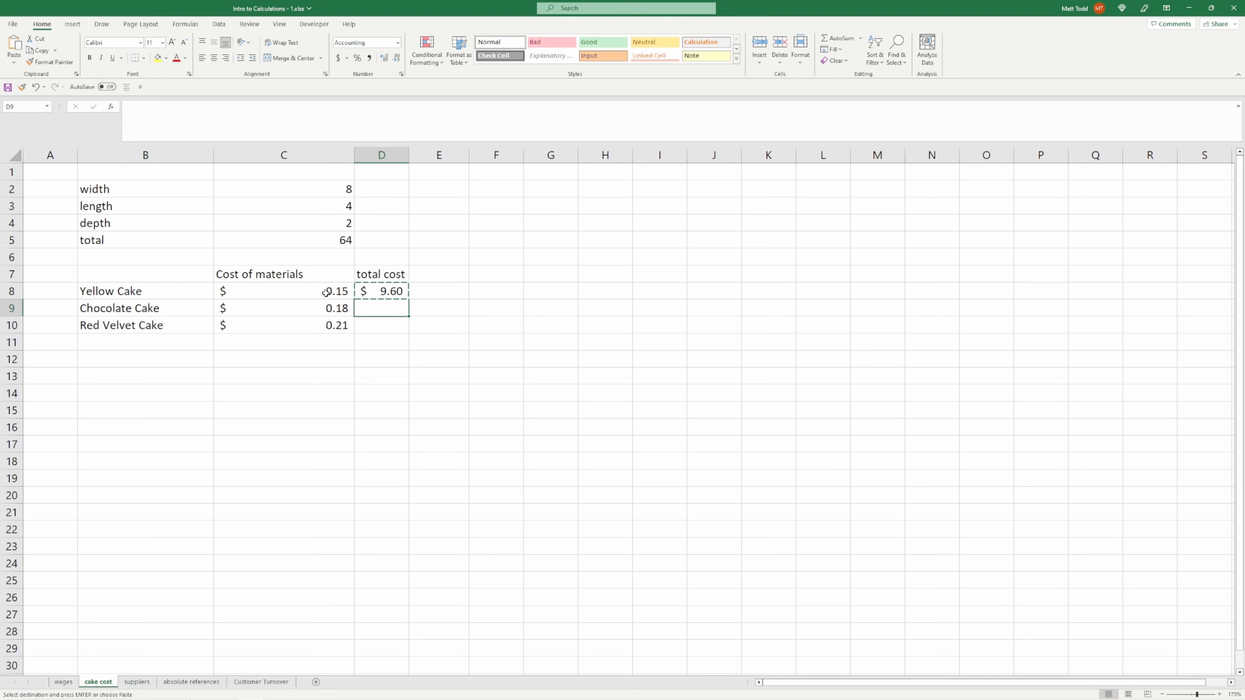
{"action": "key", "text": "shift+Down"}
{"action": "key", "text": "ctrl+v"}
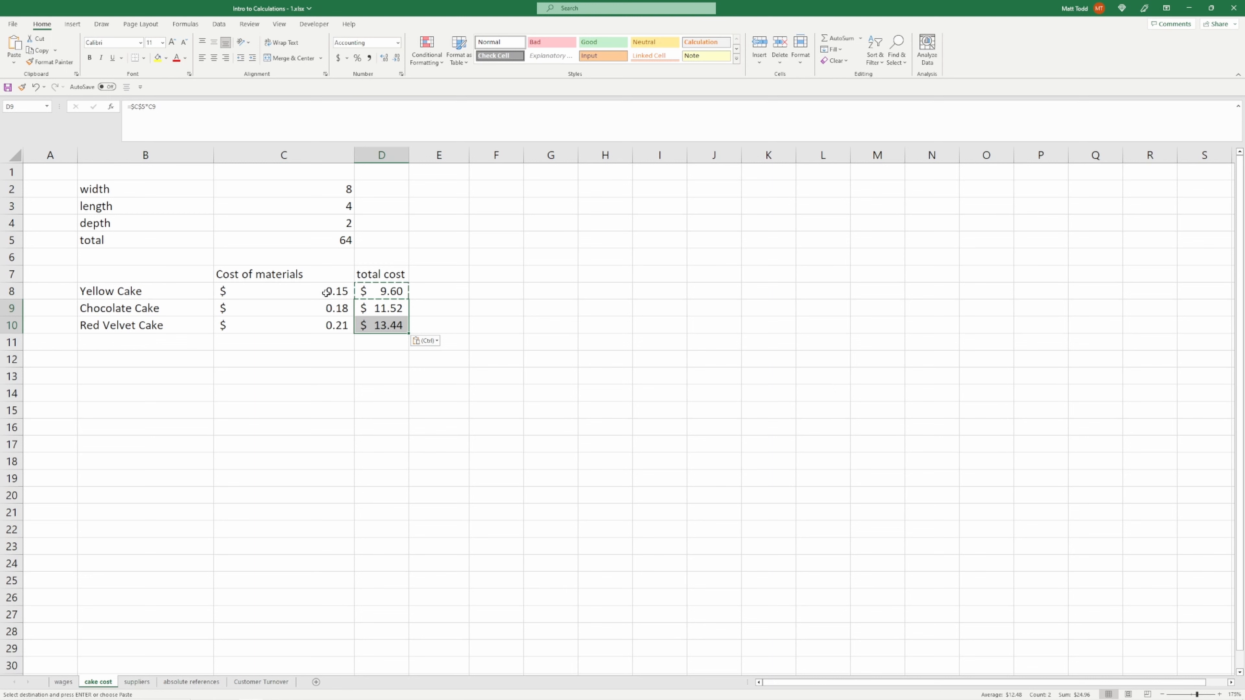
Set the Chocolate Cake's cost of materials in C9 to 0.19
{"action": "key", "text": "Left"}
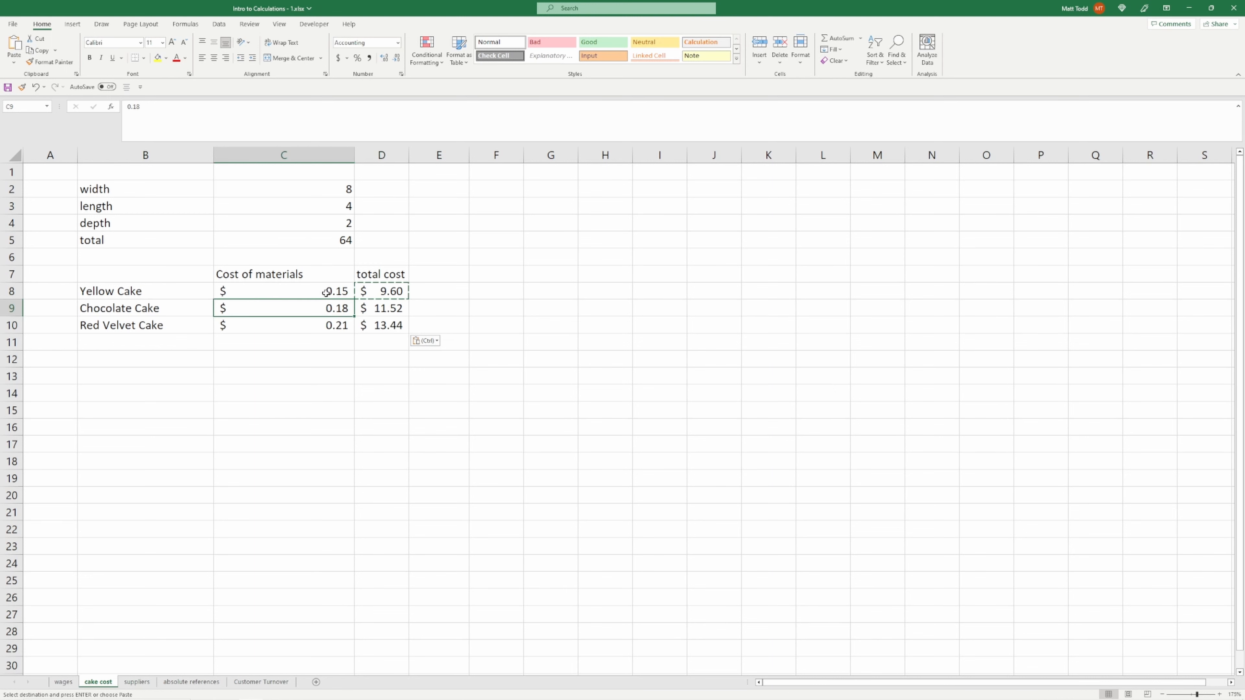
{"action": "type", "text": "."}
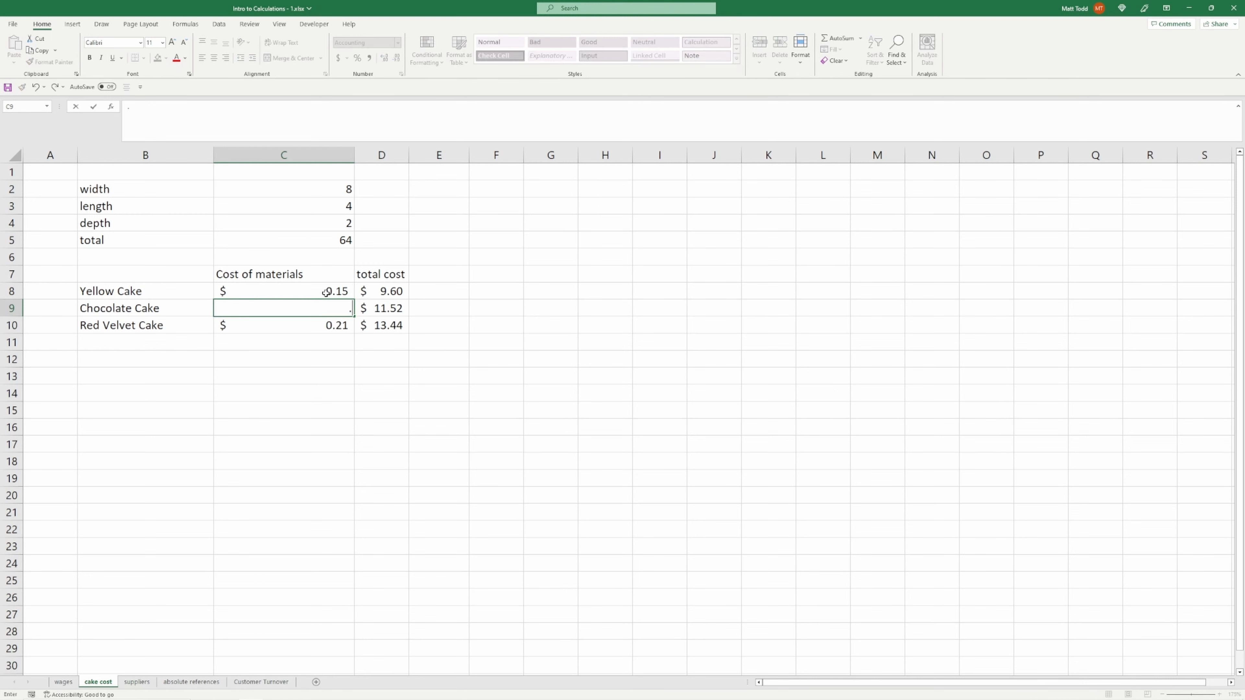
{"action": "type", "text": "19"}
{"action": "key", "text": "Return"}
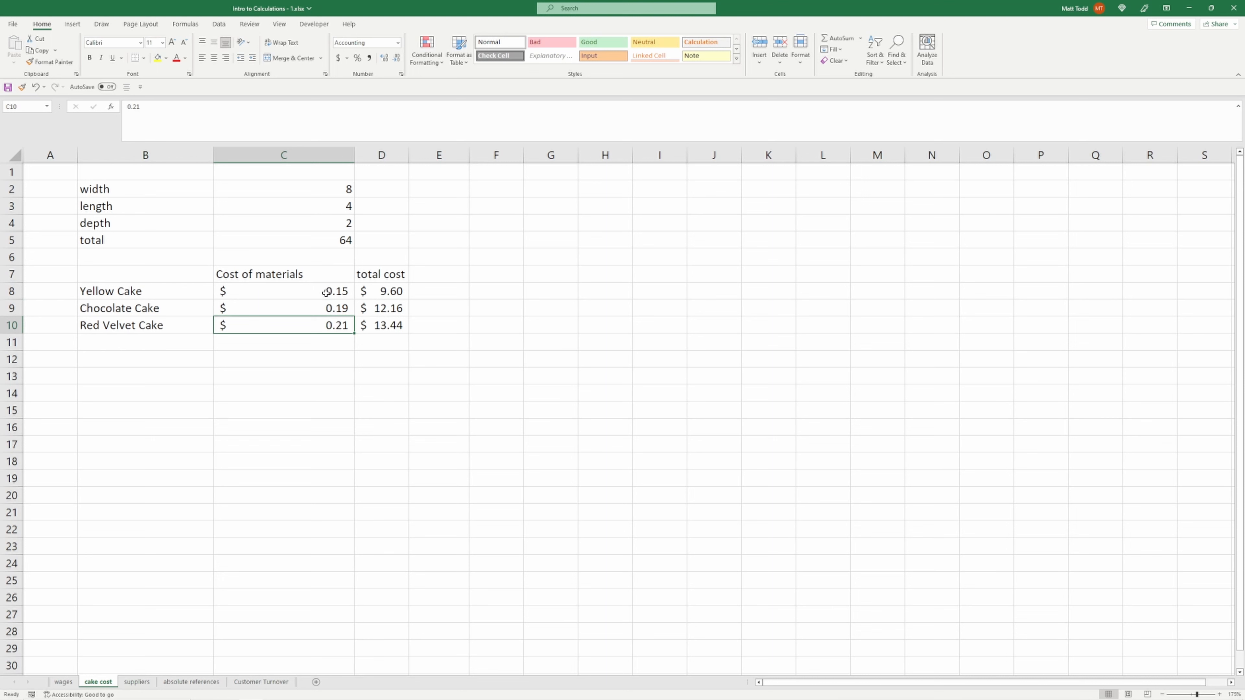
Undo the Chocolate Cake's cost of materials change and redo it
{"action": "key", "text": "ctrl+z"}
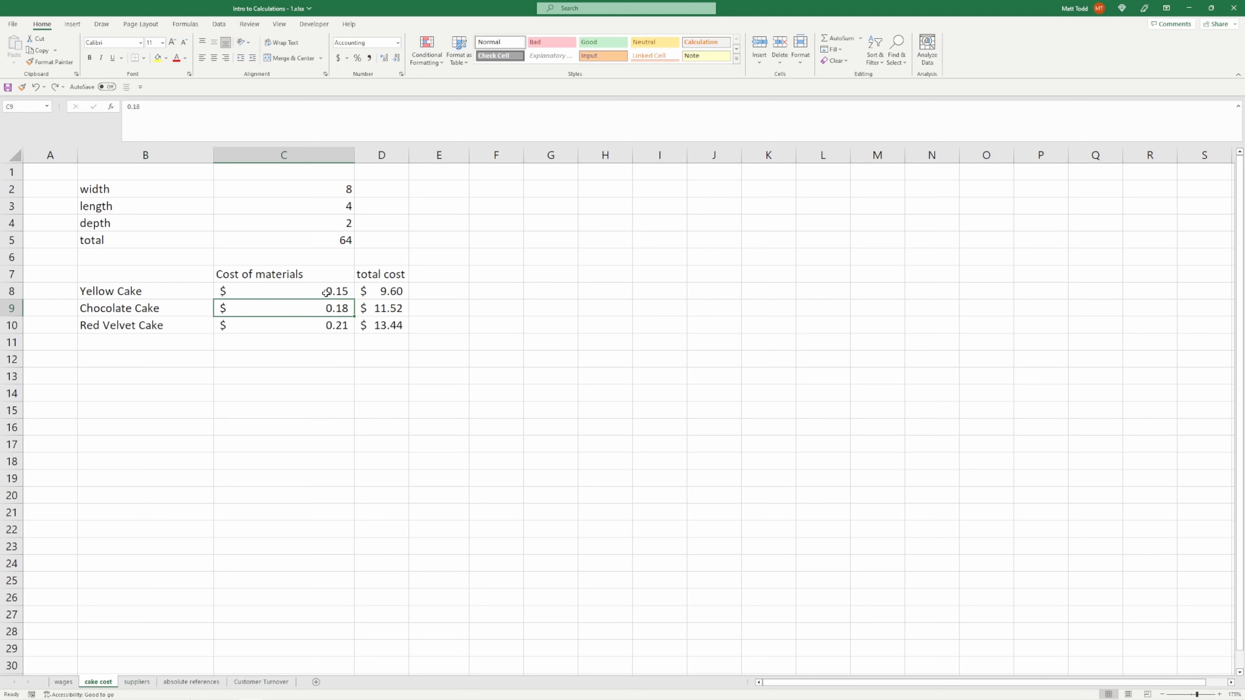
{"action": "left_click", "coordinate": [376, 310]}
{"action": "left_click", "coordinate": [314, 310]}
{"action": "key", "text": "ctrl+y"}
Switch to the suppliers sheet and examine the sugar, butter and flour prices and the suppliers in the Prices and Quantity tables
{"action": "key", "text": "ctrl+Page_Down"}
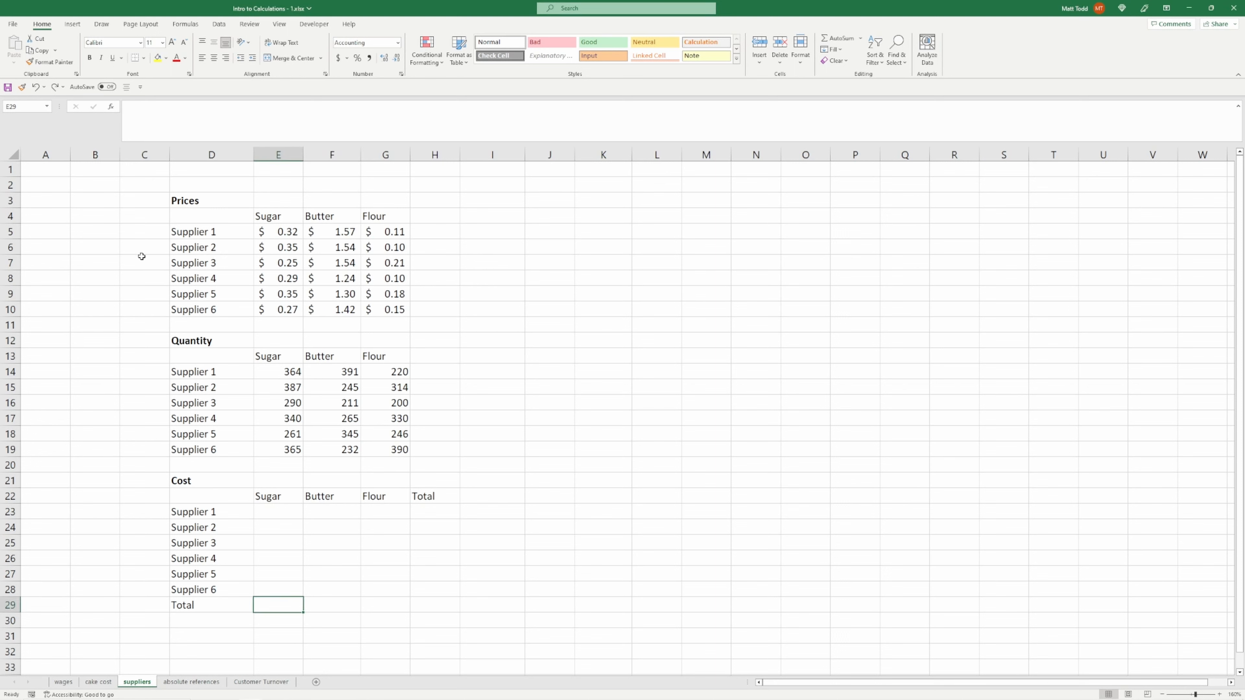
{"action": "left_click", "coordinate": [280, 236]}
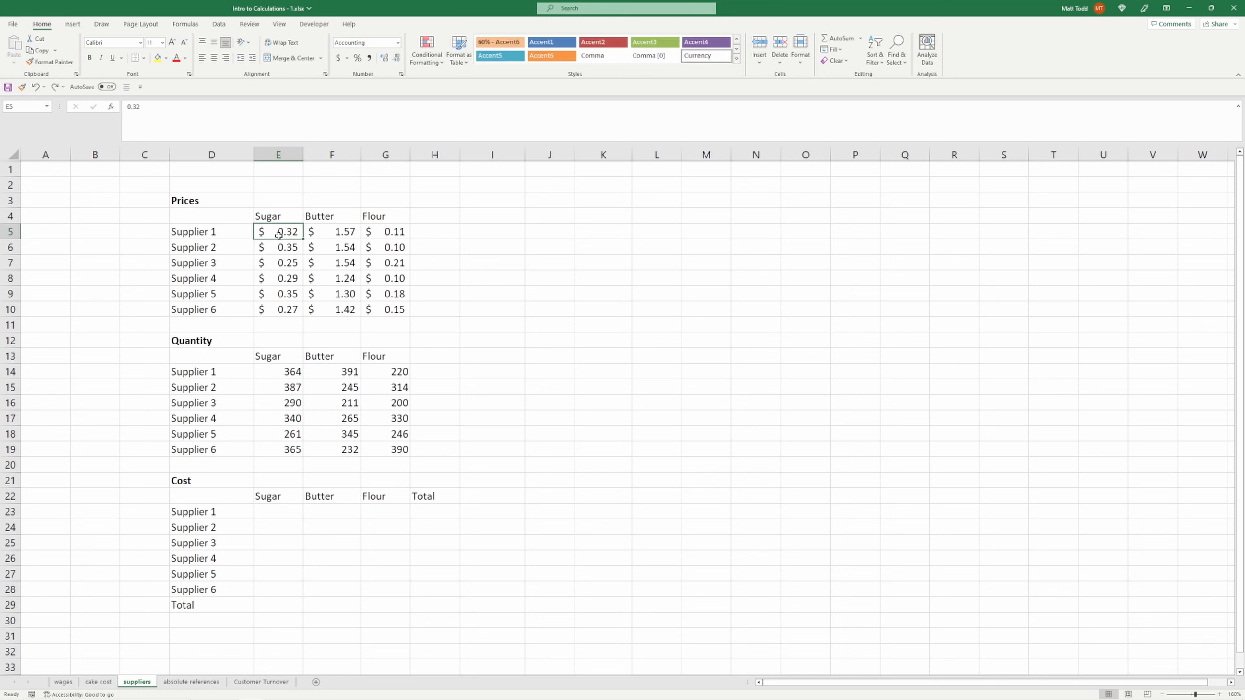
{"action": "left_click", "coordinate": [320, 231]}
{"action": "left_click", "coordinate": [370, 235]}
{"action": "left_click_drag", "start_coordinate": [240, 233], "coordinate": [236, 314]}
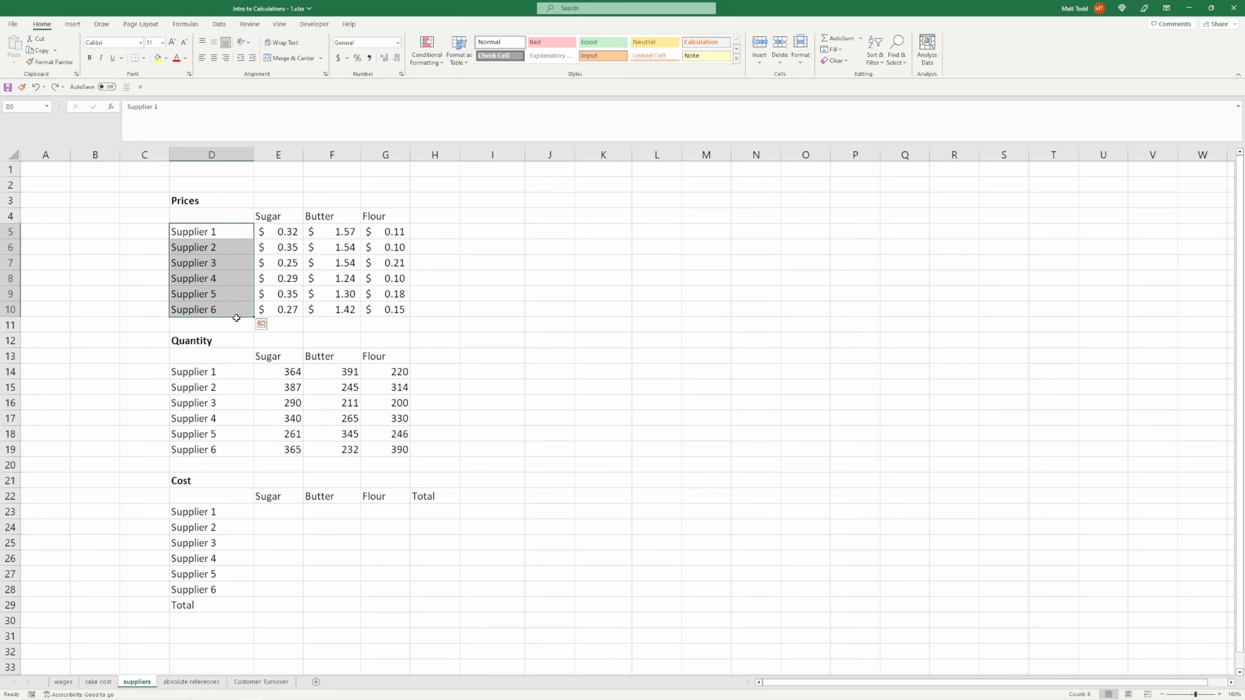
{"action": "left_click", "coordinate": [230, 342]}
{"action": "left_click_drag", "start_coordinate": [231, 381], "coordinate": [240, 430]}
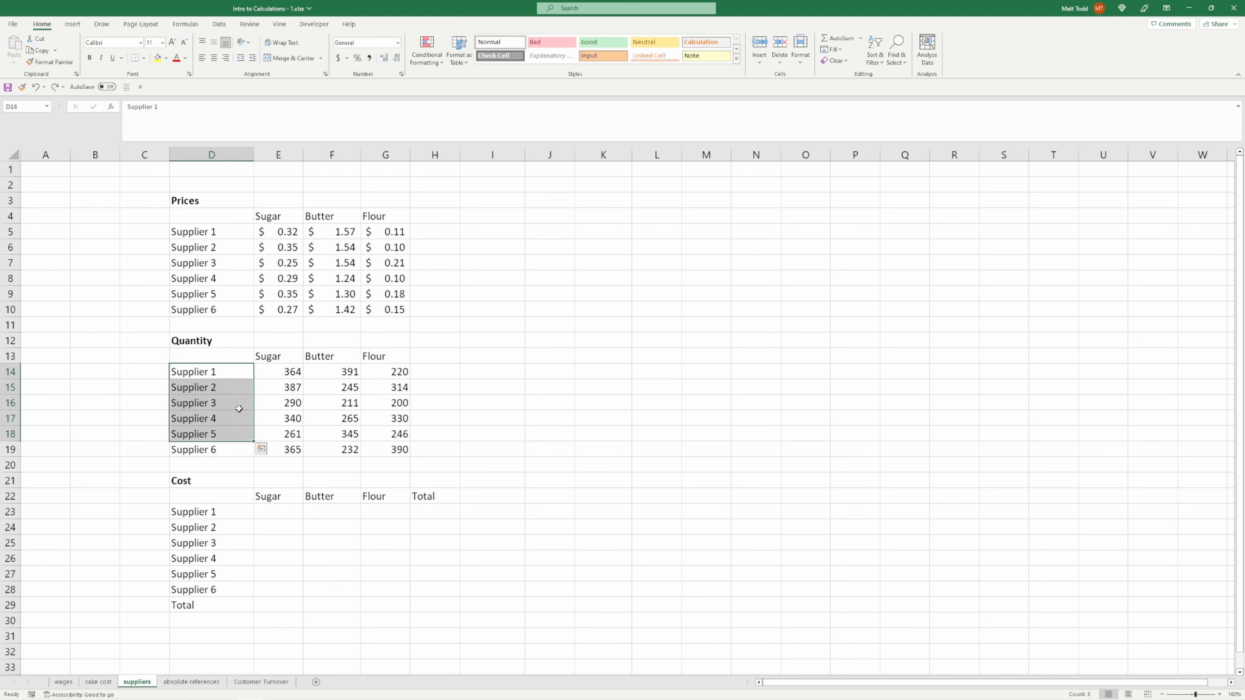
{"action": "left_click", "coordinate": [240, 235]}
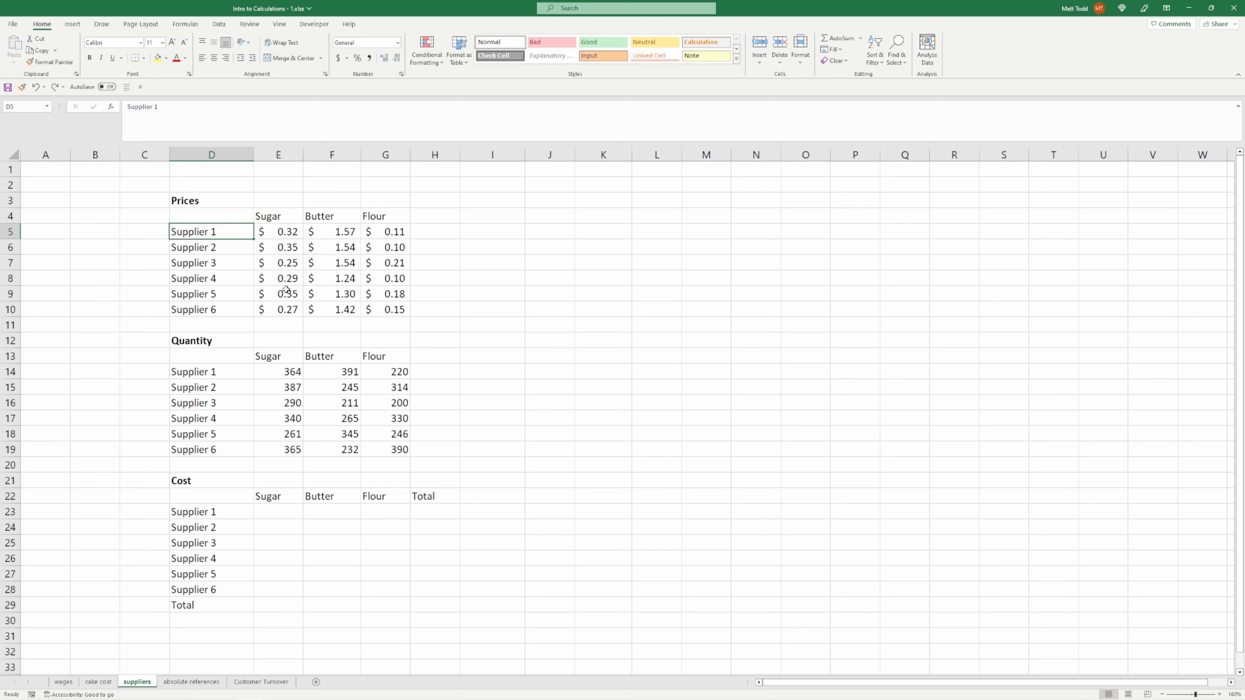
Enter the Supplier 1 sugar cost in E23 of the Cost table as price times quantity, =E5*E14
{"action": "left_click", "coordinate": [289, 510]}
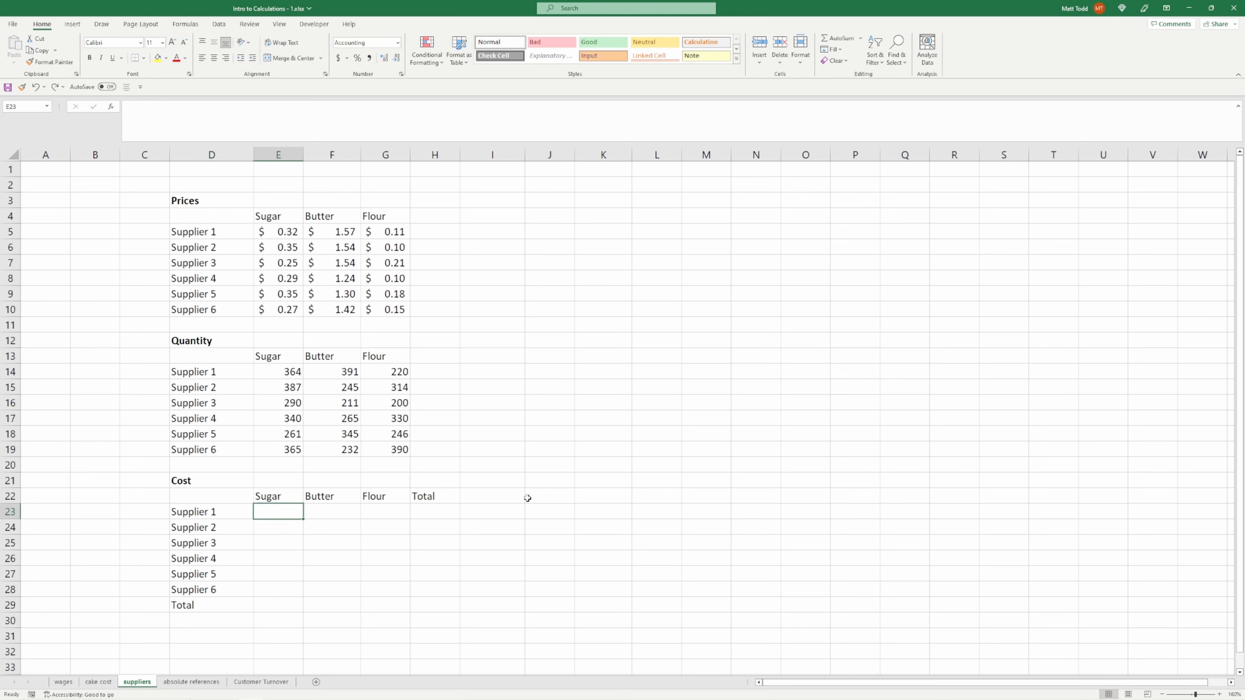
{"action": "type", "text": "="}
{"action": "left_click", "coordinate": [287, 231]}
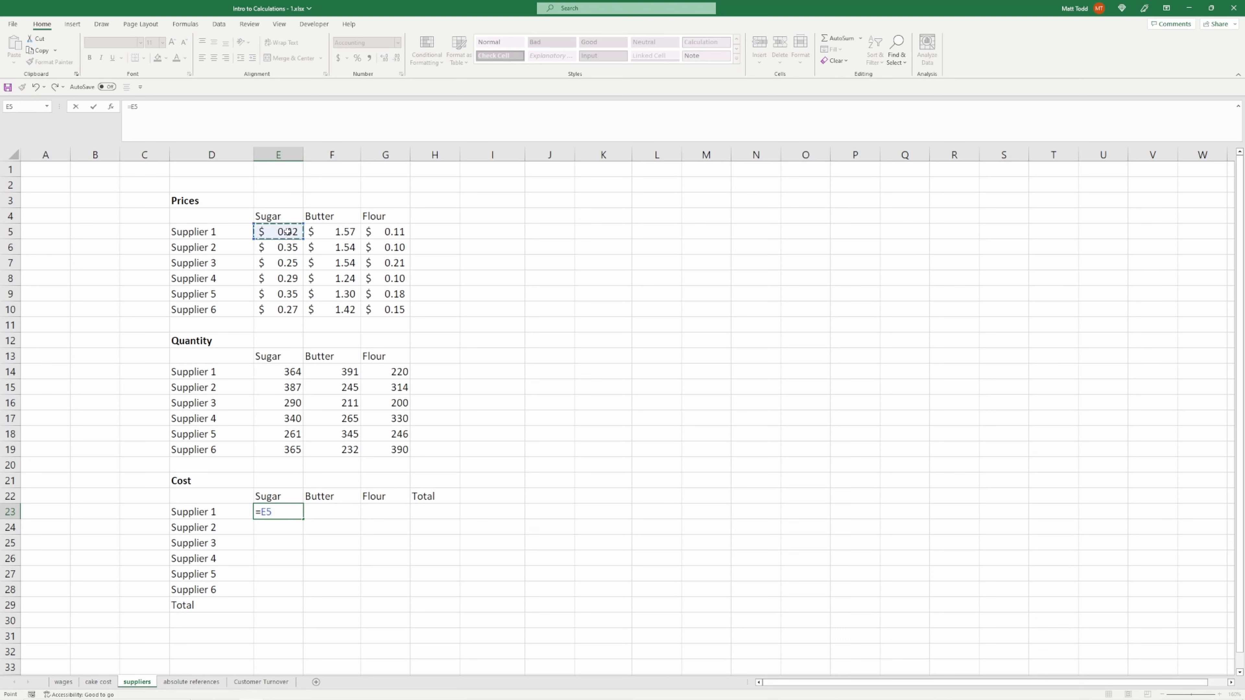
{"action": "type", "text": "*"}
{"action": "left_click", "coordinate": [272, 374]}
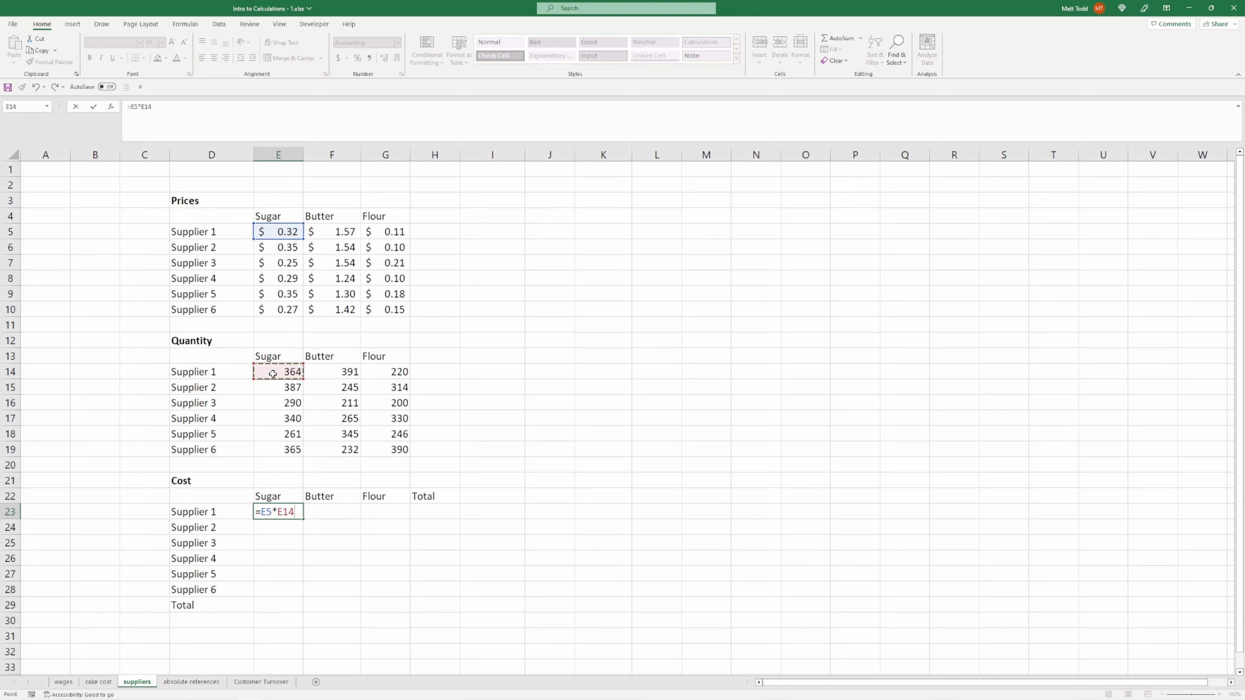
{"action": "key", "text": "Return"}
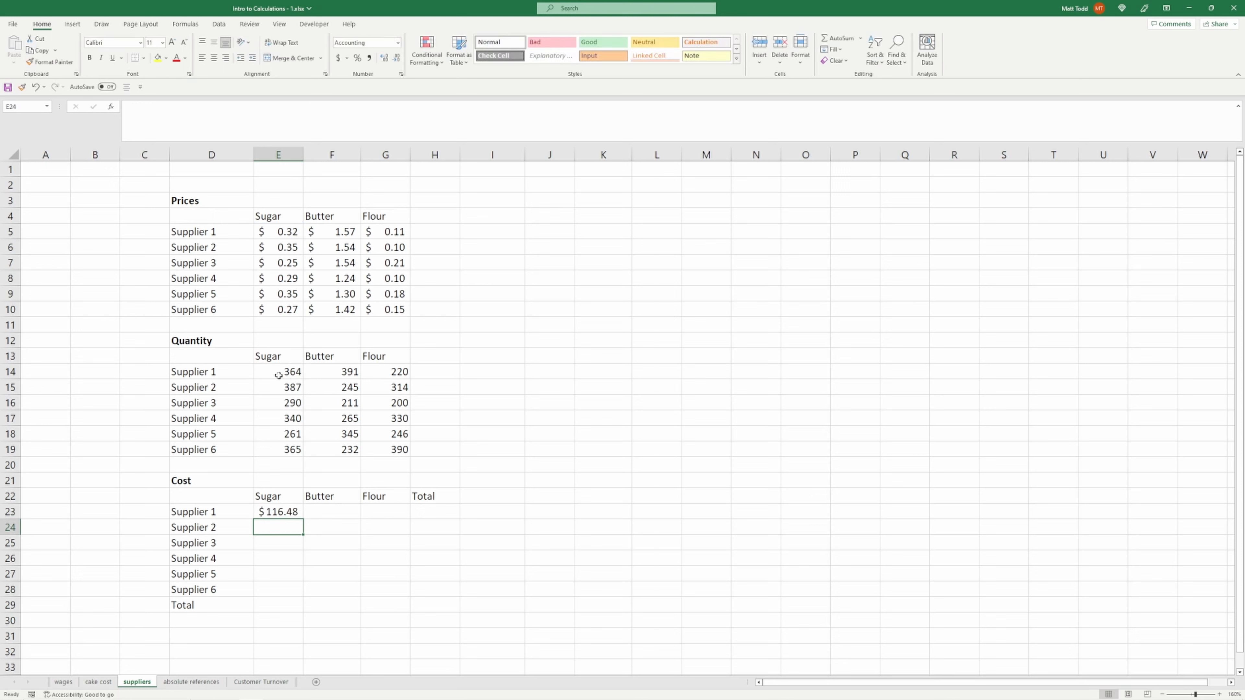
Enter the Supplier 2 sugar cost in E24 as price times quantity, =E6*E15
{"action": "type", "text": "="}
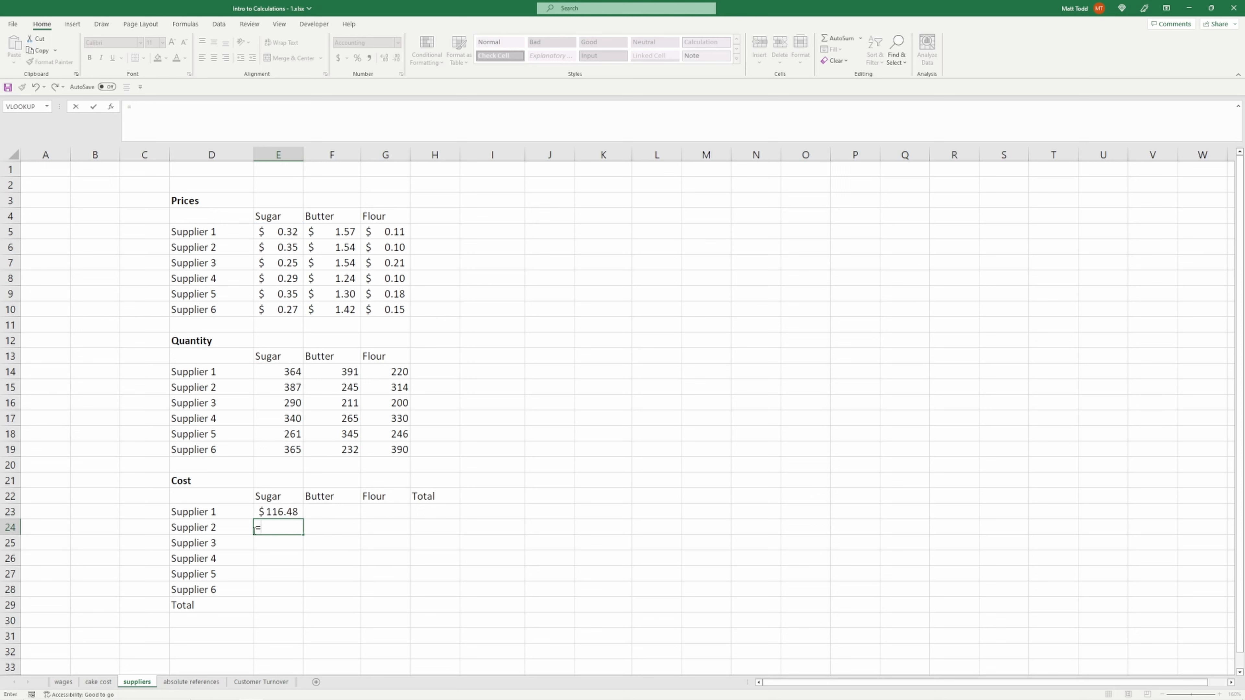
{"action": "left_click", "coordinate": [266, 247]}
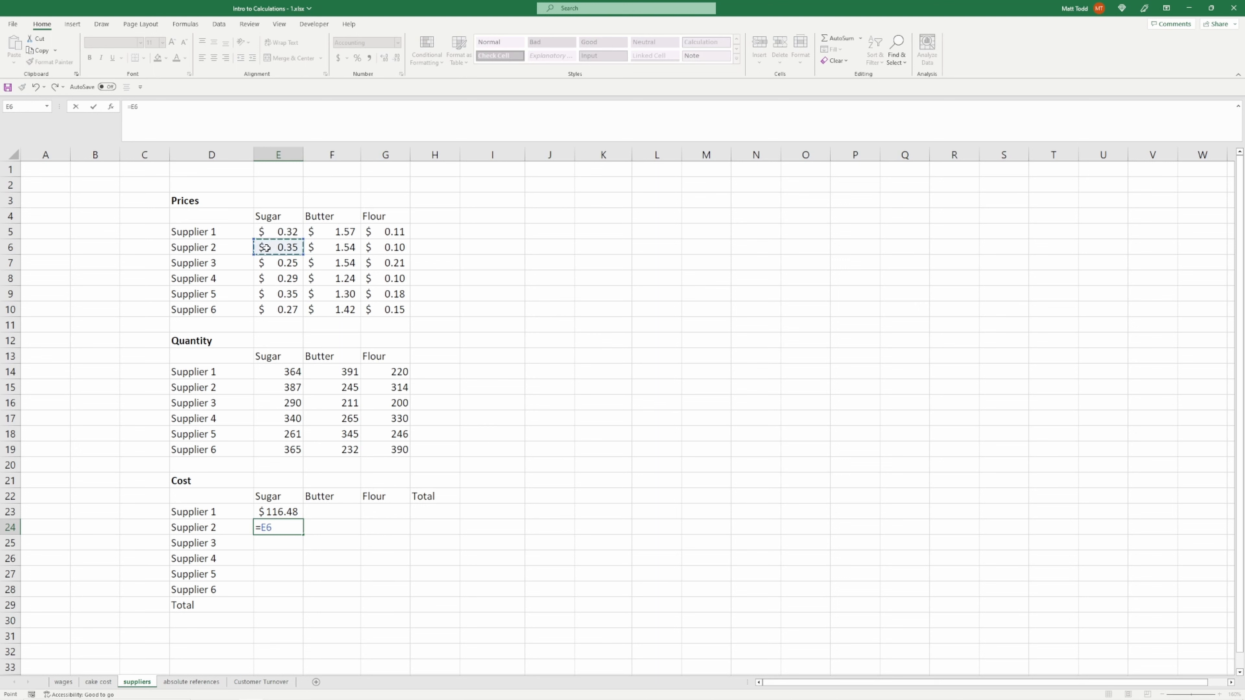
{"action": "type", "text": "*"}
{"action": "left_click", "coordinate": [276, 389]}
{"action": "key", "text": "Return"}
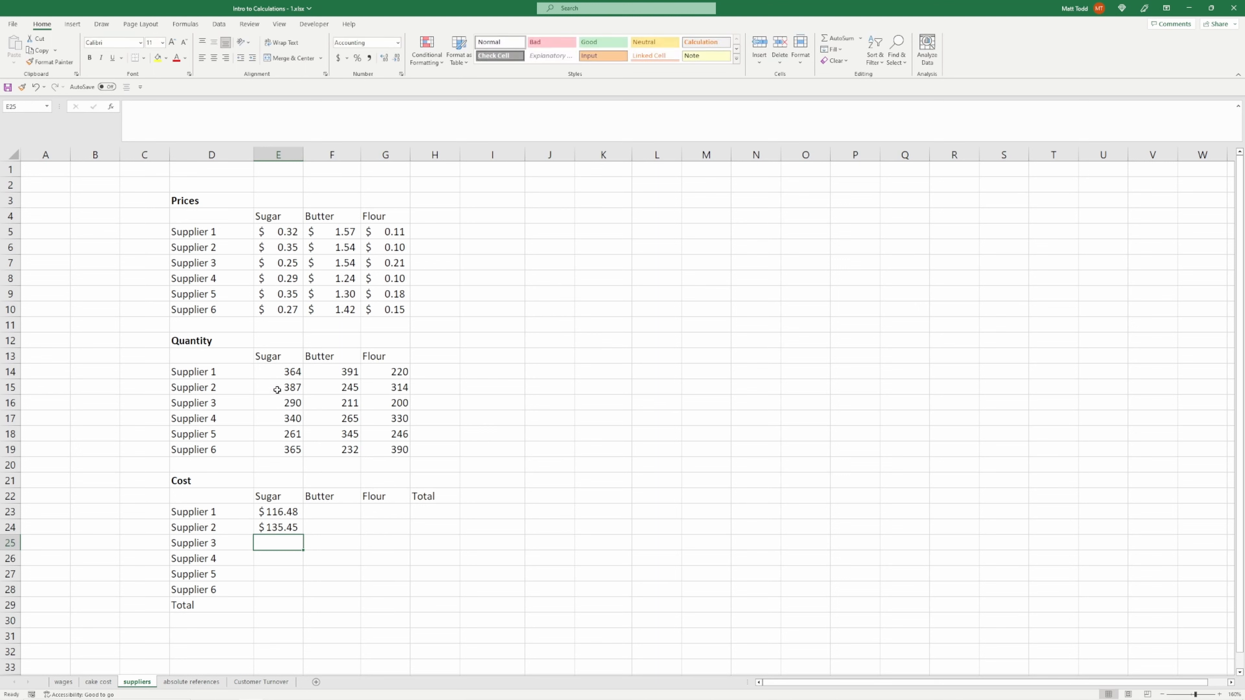
Fill the Supplier 1 and Supplier 2 sugar cost formulas in E23:E24 across the Butter and Flour columns to G24
{"action": "left_click", "coordinate": [291, 512]}
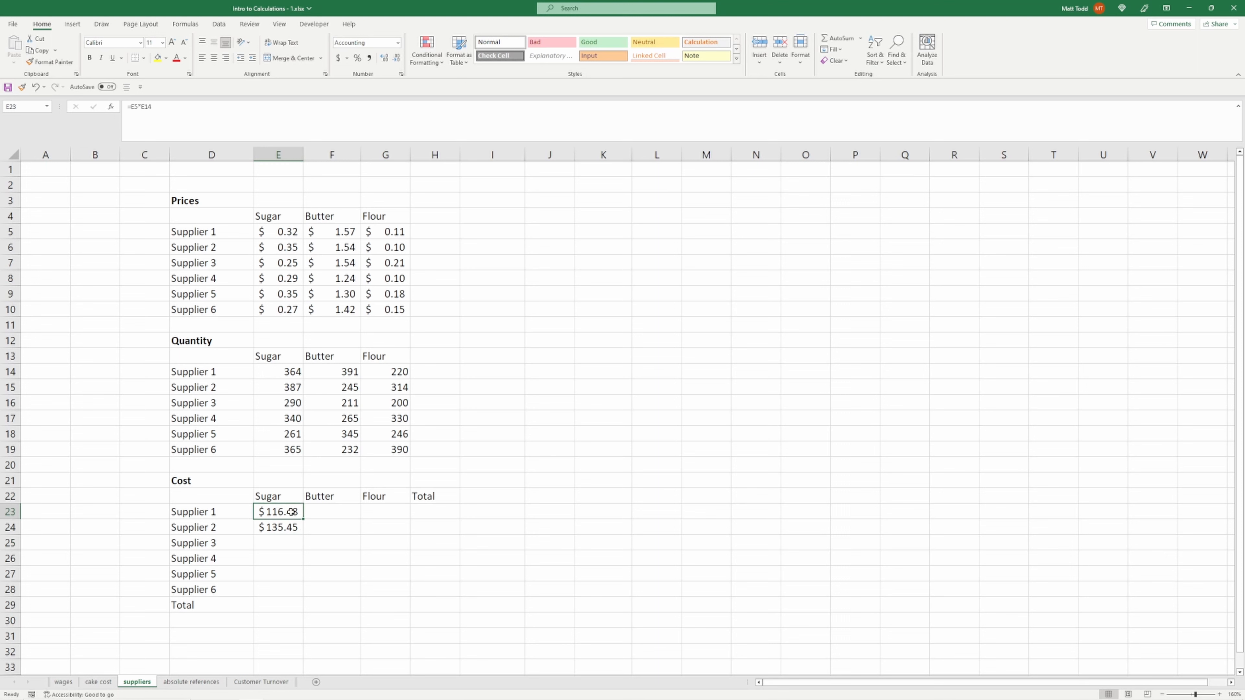
{"action": "left_click_drag", "start_coordinate": [289, 514], "coordinate": [287, 526]}
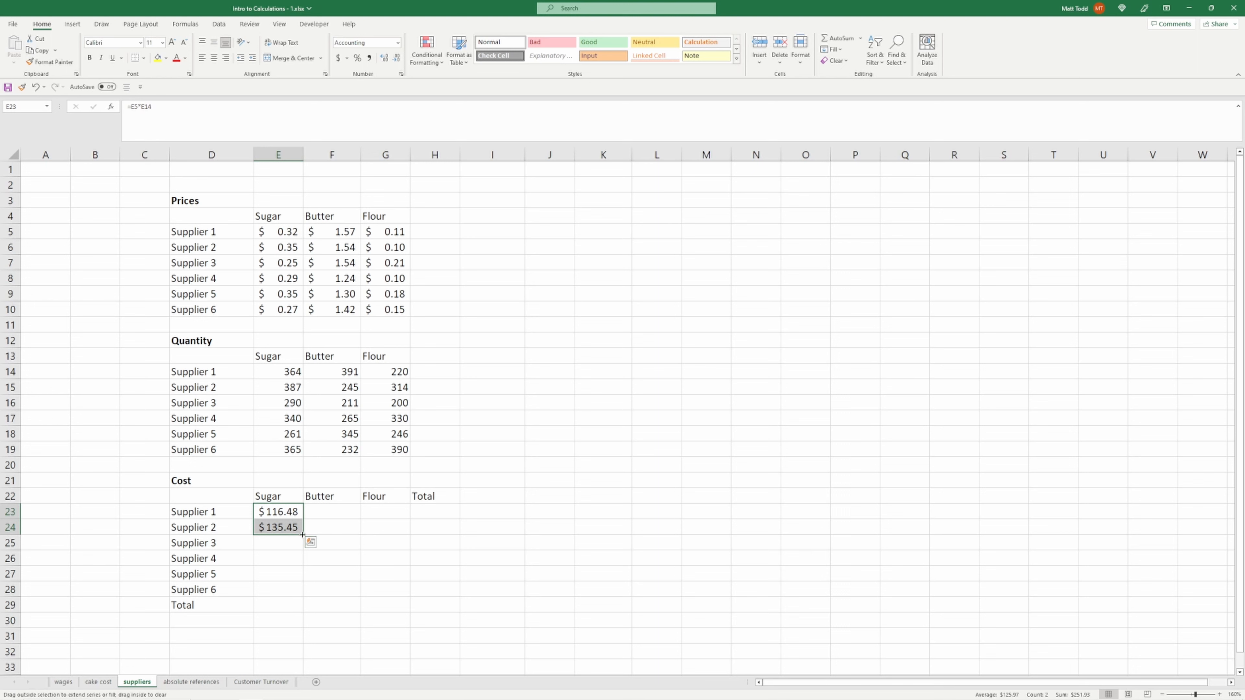
{"action": "left_click_drag", "start_coordinate": [302, 535], "coordinate": [405, 527]}
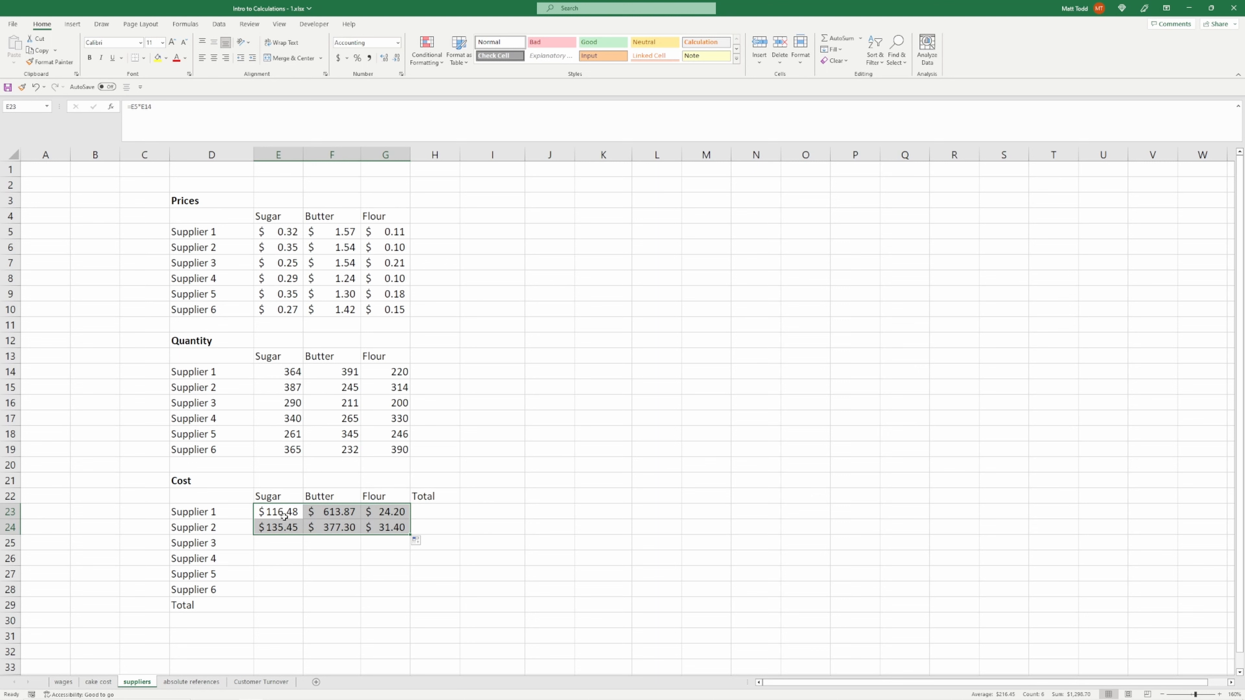
Inspect the cell references in the filled Supplier 1 butter and flour cost formulas in F23 and G23
{"action": "left_click", "coordinate": [321, 514]}
{"action": "double_click", "coordinate": [321, 514]}
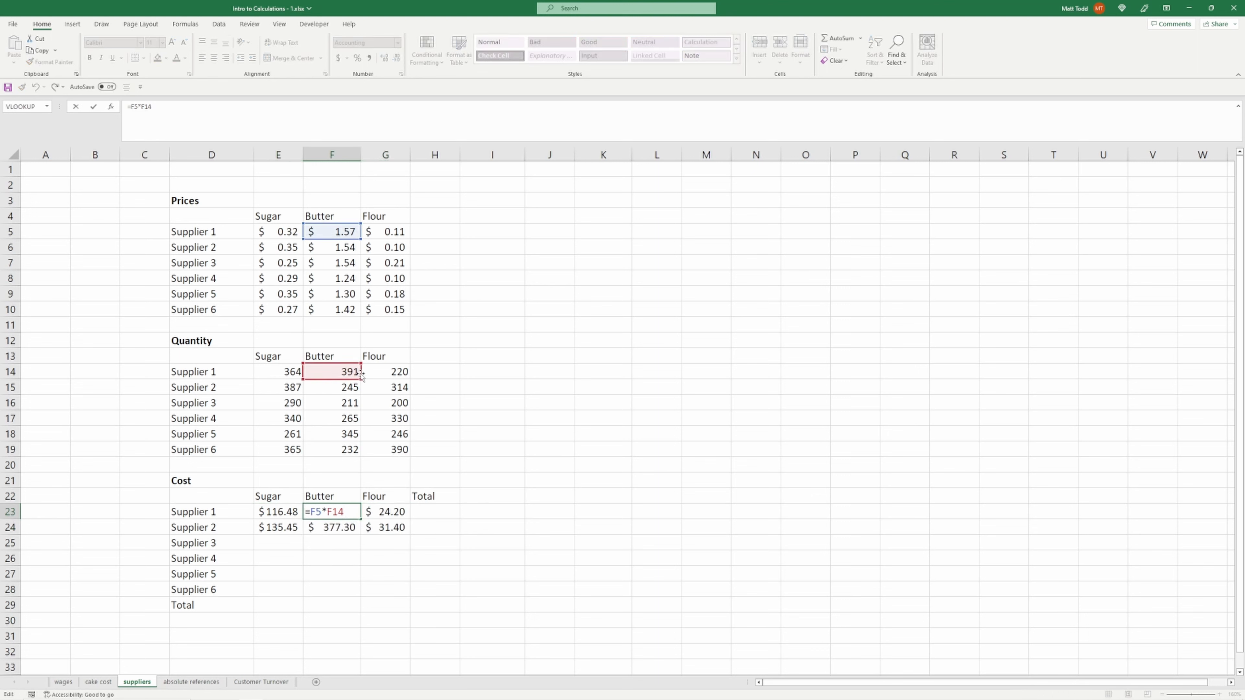
{"action": "key", "text": "Escape"}
{"action": "double_click", "coordinate": [381, 509]}
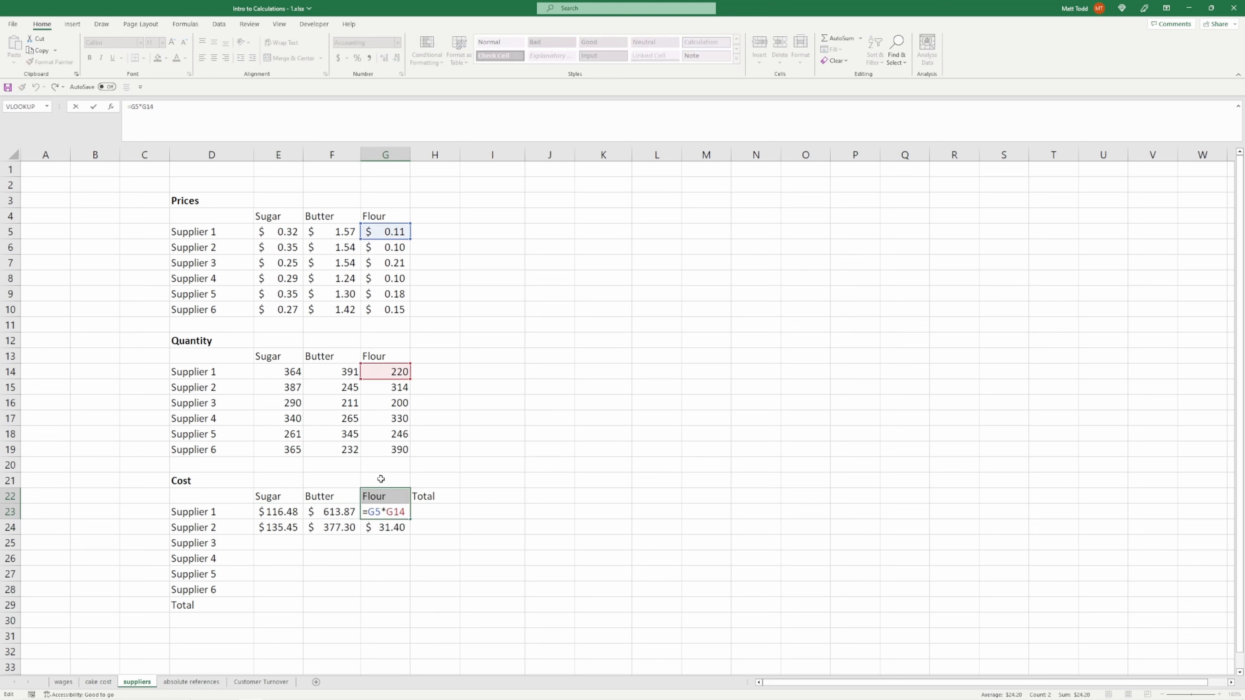
{"action": "key", "text": "Escape"}
{"action": "left_click", "coordinate": [296, 522]}
{"action": "left_click_drag", "start_coordinate": [285, 522], "coordinate": [337, 526]}
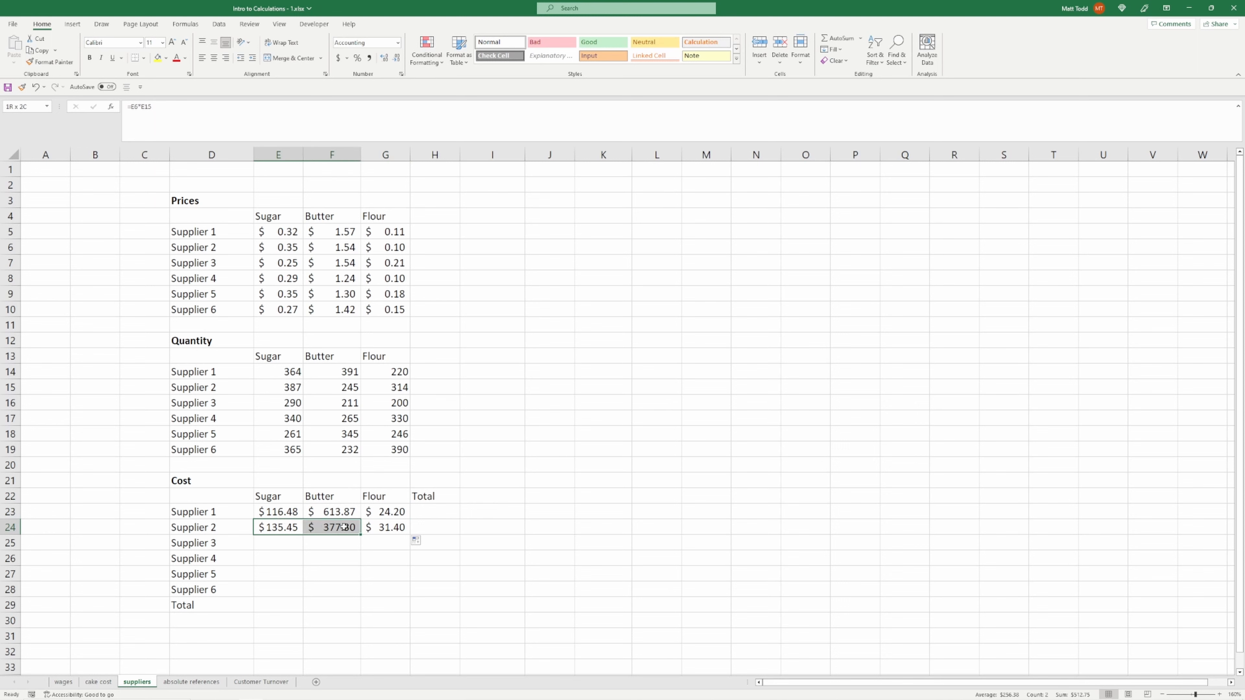
Copy the Supplier 2 sugar cost formula from E24 into E25:G28 for Suppliers 3 to 6
{"action": "left_click", "coordinate": [289, 525]}
{"action": "right_click", "coordinate": [289, 526]}
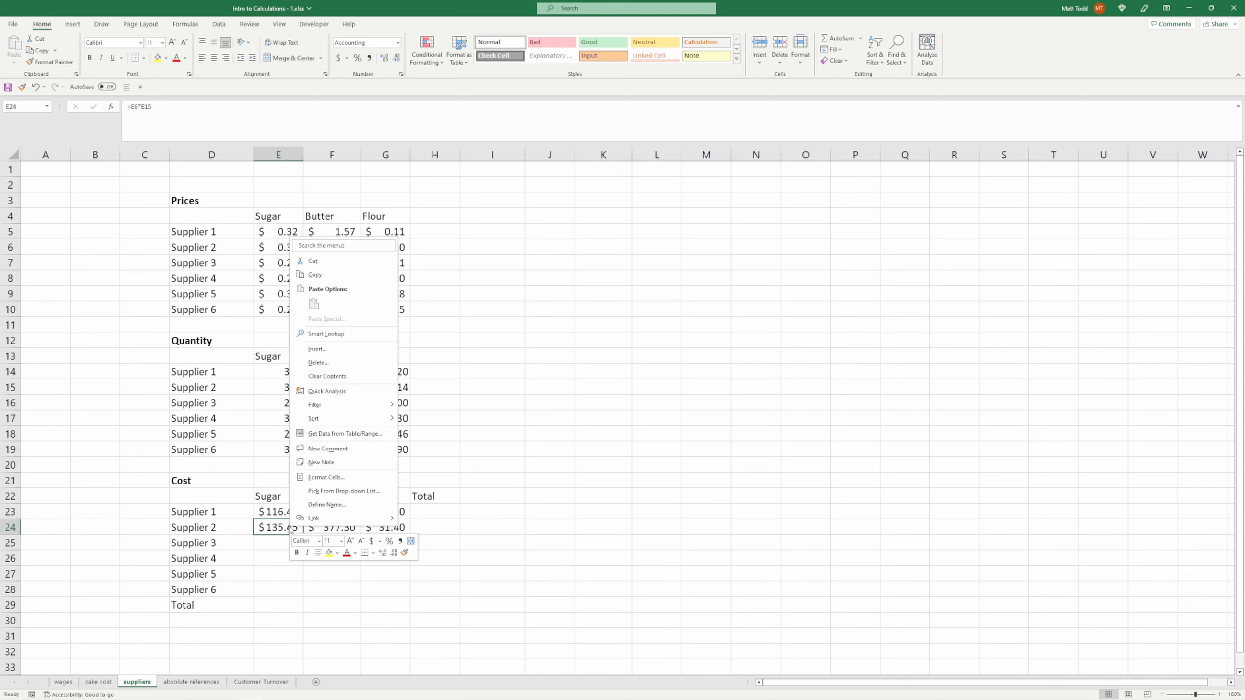
{"action": "left_click", "coordinate": [334, 274]}
{"action": "left_click_drag", "start_coordinate": [276, 542], "coordinate": [367, 589]}
{"action": "right_click", "coordinate": [369, 591]}
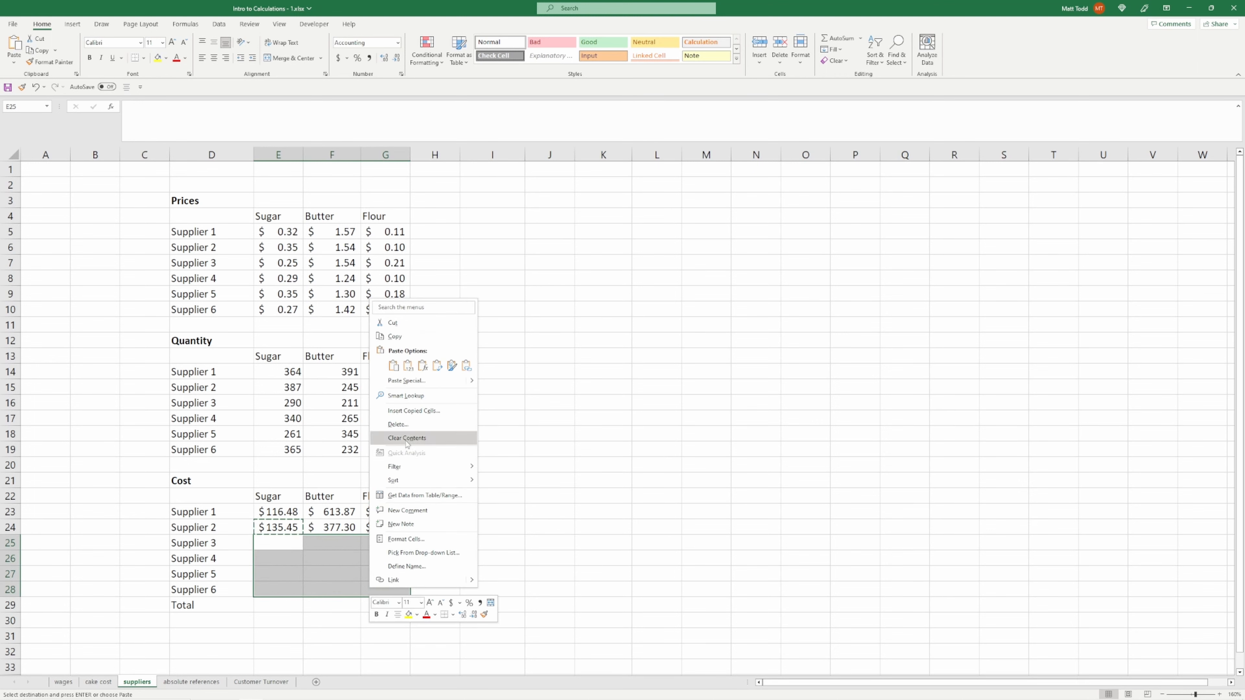
{"action": "left_click", "coordinate": [393, 365]}
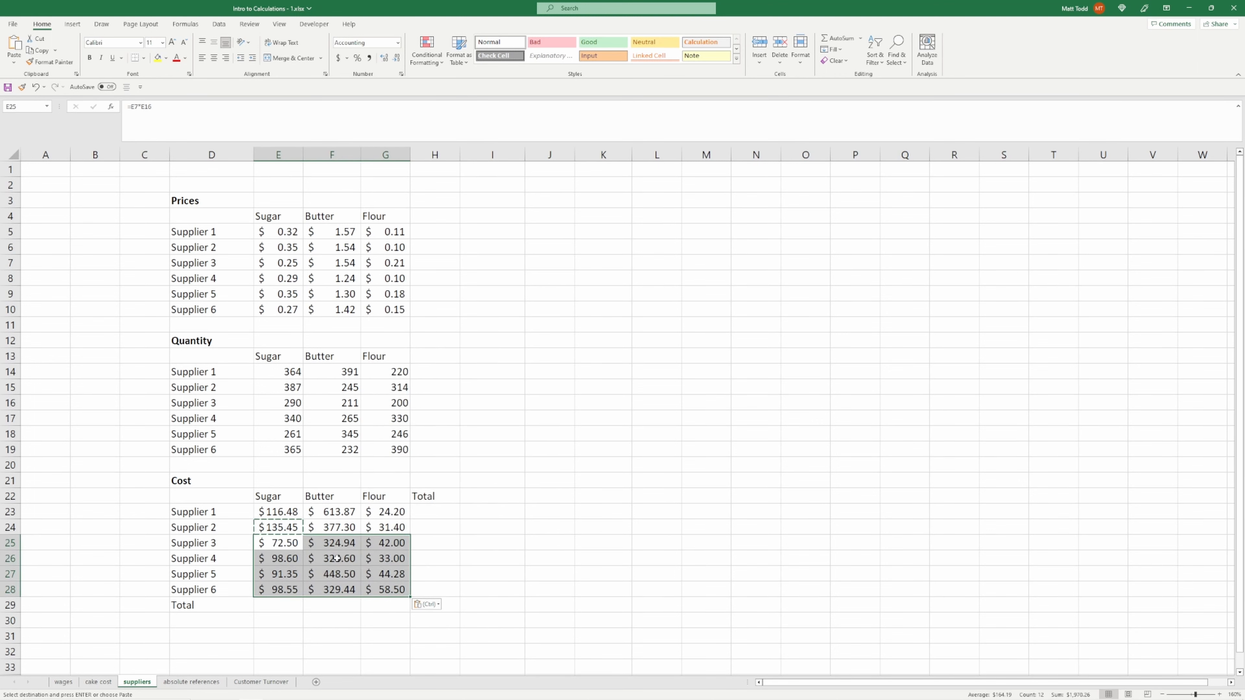
Total the sugar costs in E29 with the formula =SUM(E23:E28)
{"action": "left_click", "coordinate": [279, 604]}
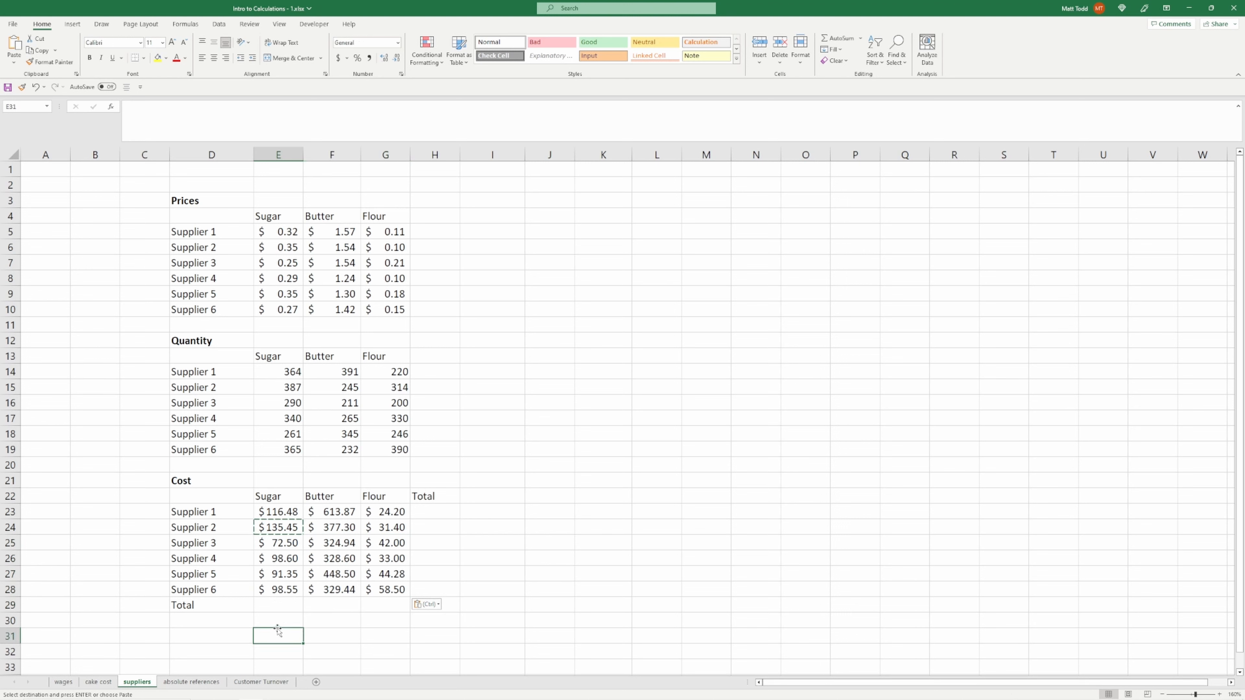
{"action": "key", "text": "Escape"}
{"action": "type", "text": "="}
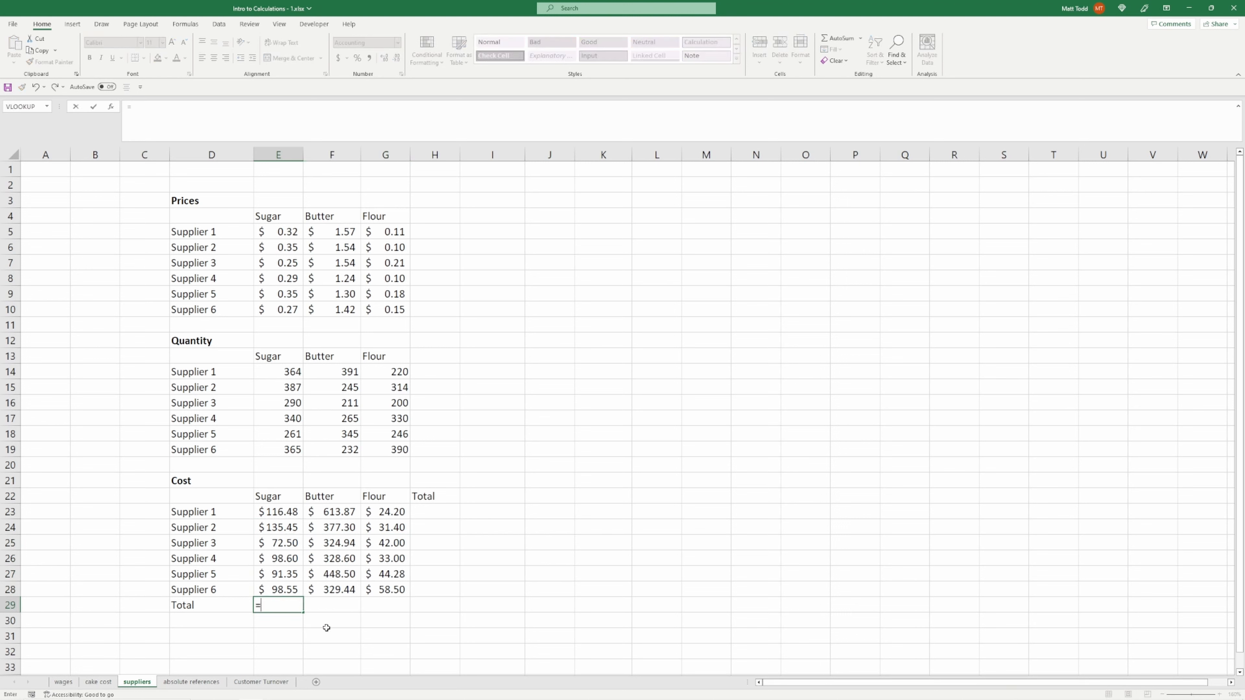
{"action": "type", "text": "sum"}
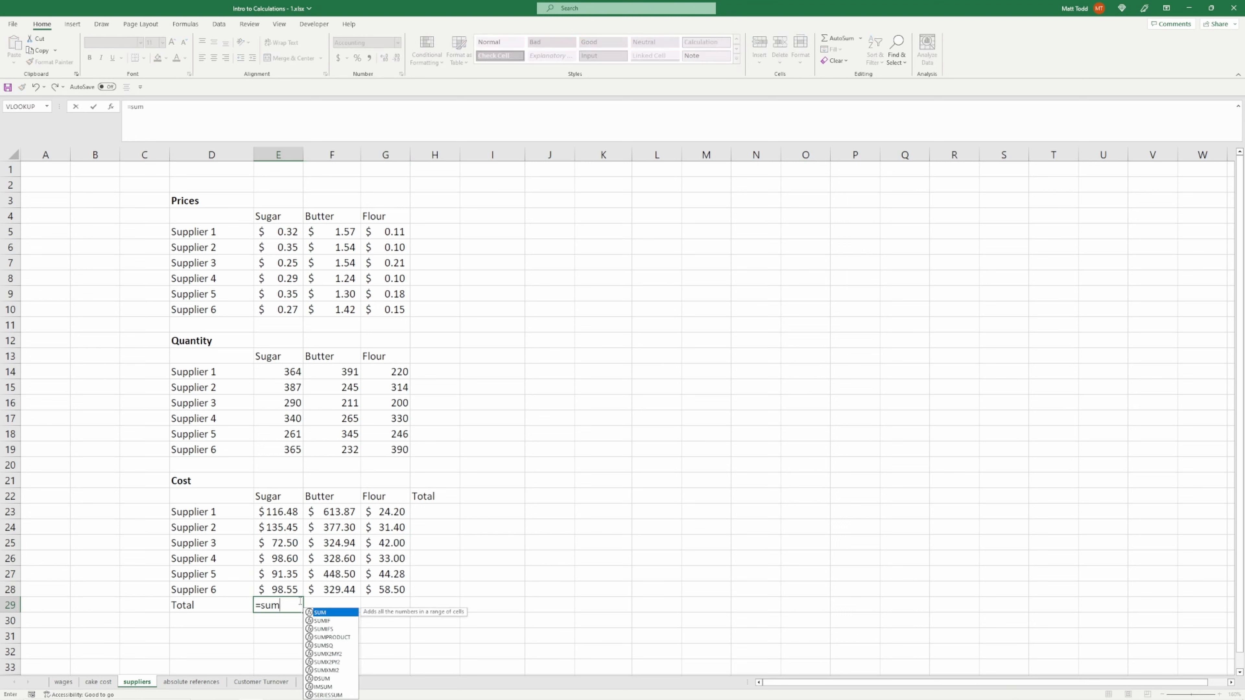
{"action": "double_click", "coordinate": [331, 614]}
{"action": "left_click_drag", "start_coordinate": [287, 588], "coordinate": [291, 520]}
{"action": "type", "text": ")"}
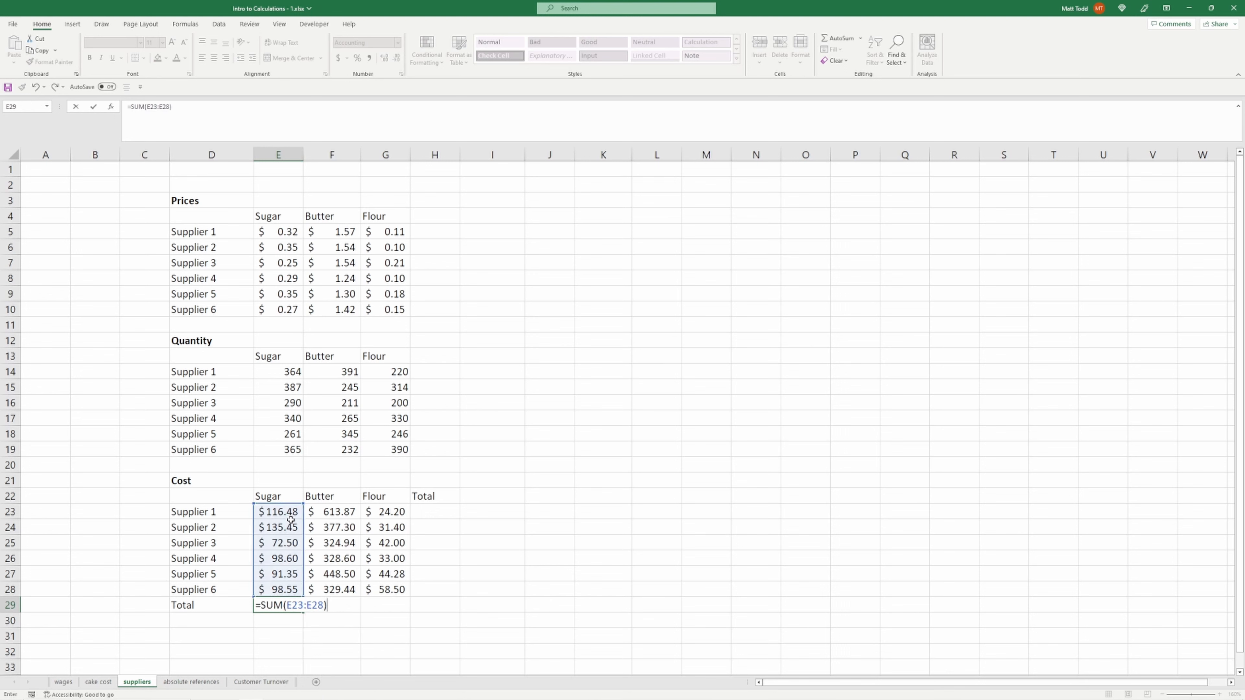
{"action": "key", "text": "Return"}
{"action": "key", "text": "Up"}
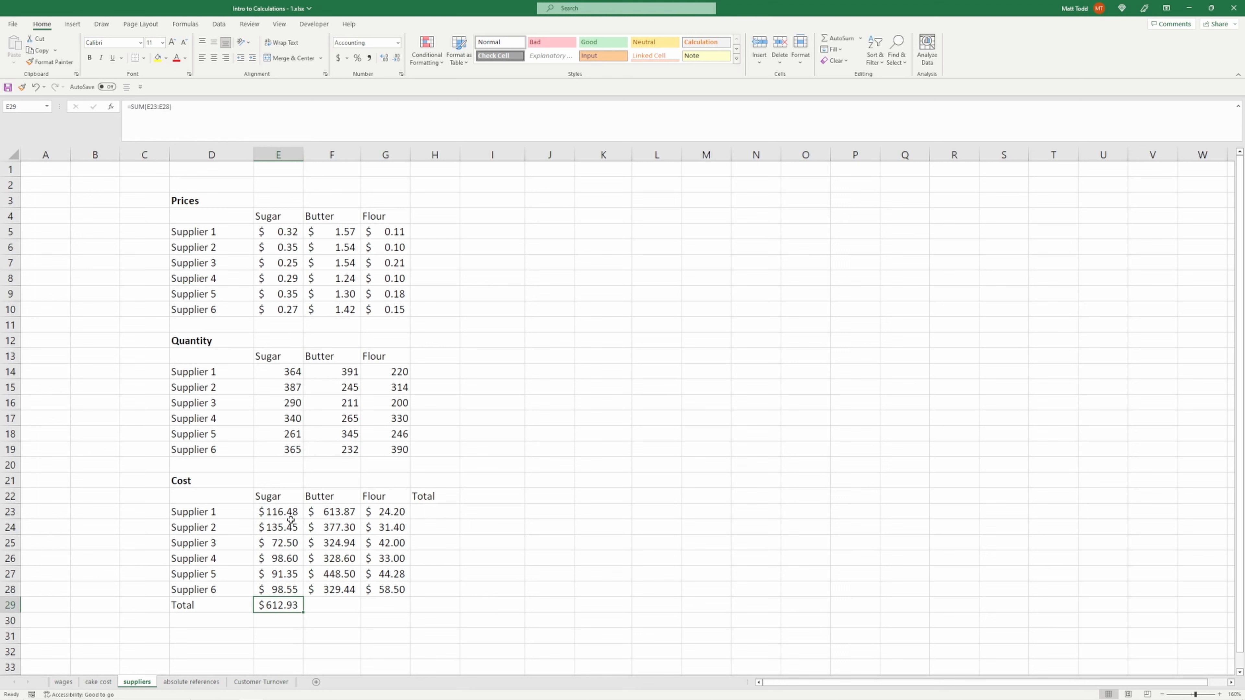
{"action": "right_click", "coordinate": [282, 606]}
{"action": "left_click", "coordinate": [316, 354]}
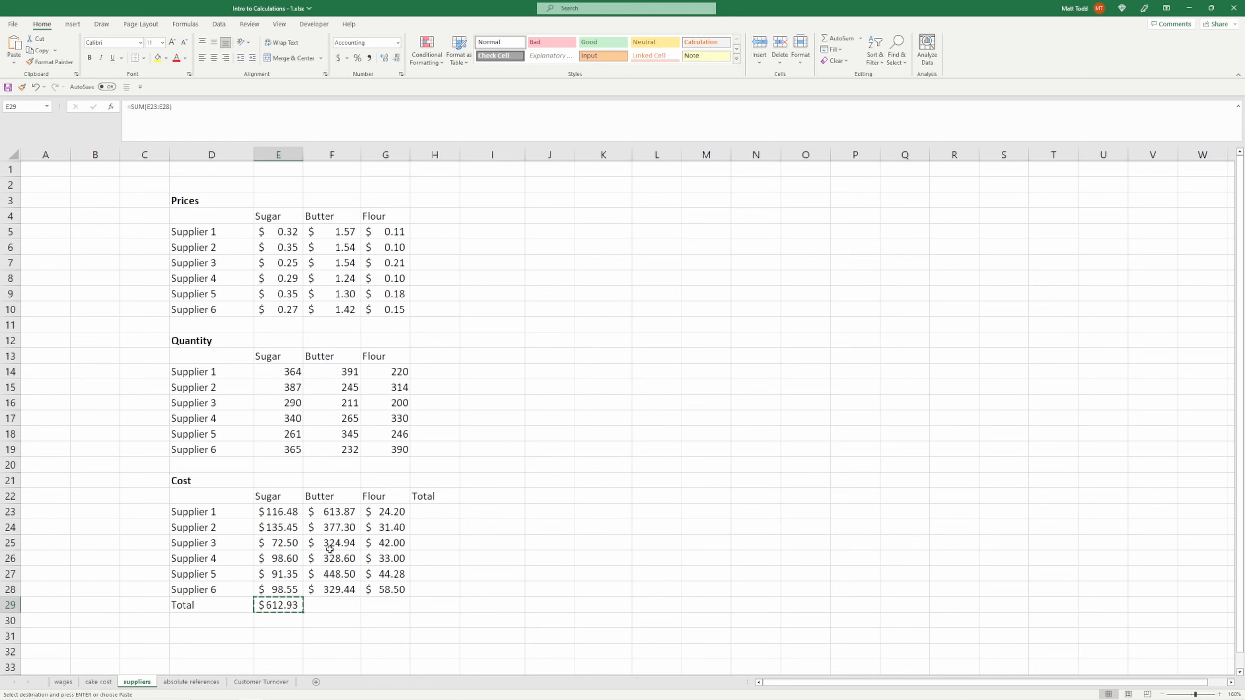
{"action": "key", "text": "Escape"}
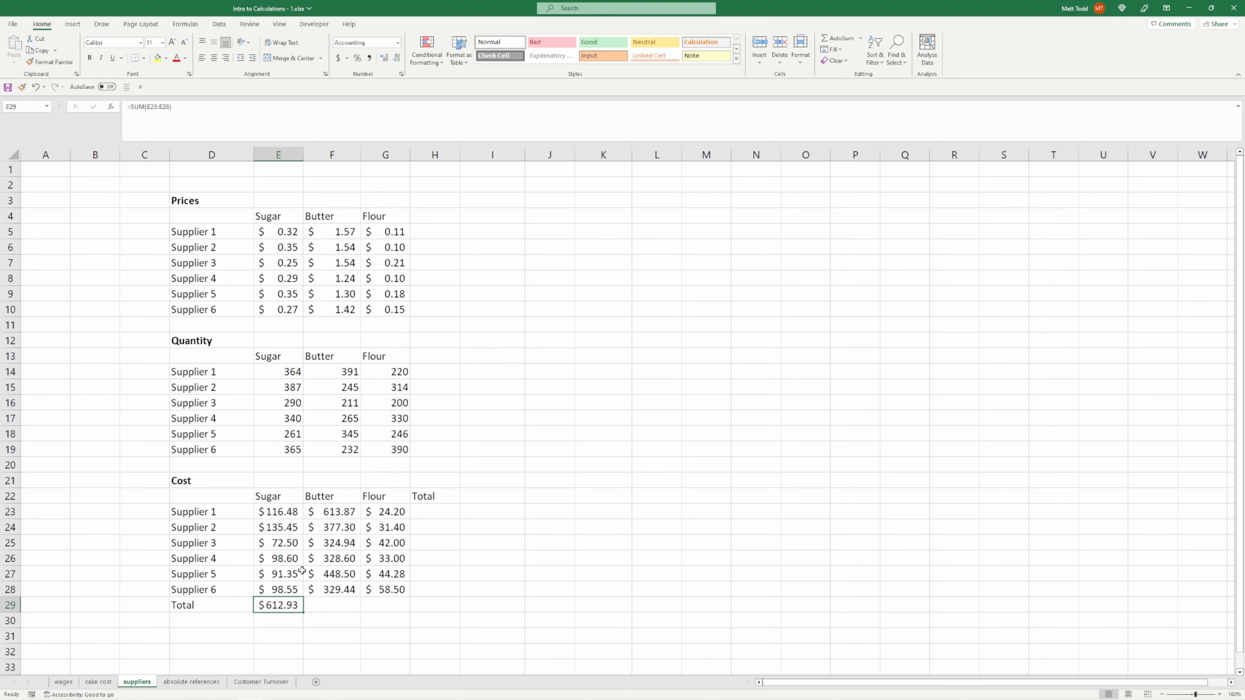
Copy the sugar total formula from E29 to the butter total cell F29
{"action": "key", "text": "ctrl+c"}
{"action": "left_click", "coordinate": [332, 605]}
{"action": "right_click", "coordinate": [332, 606]}
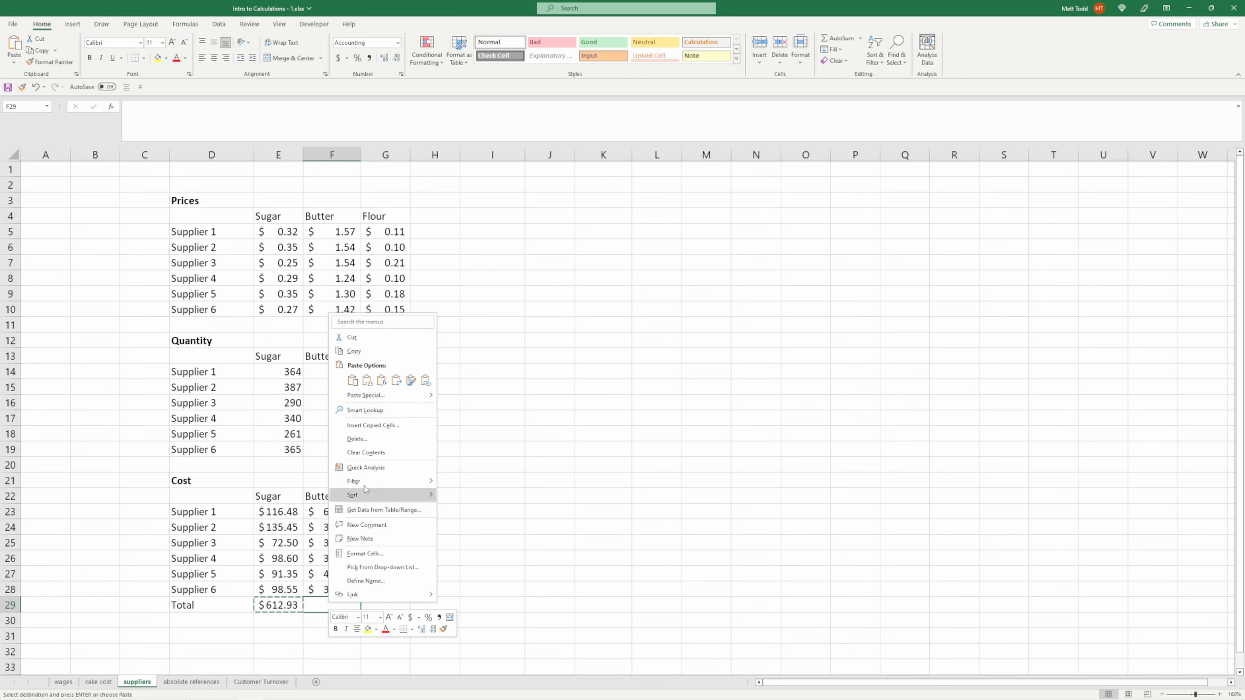
{"action": "key", "text": "Escape"}
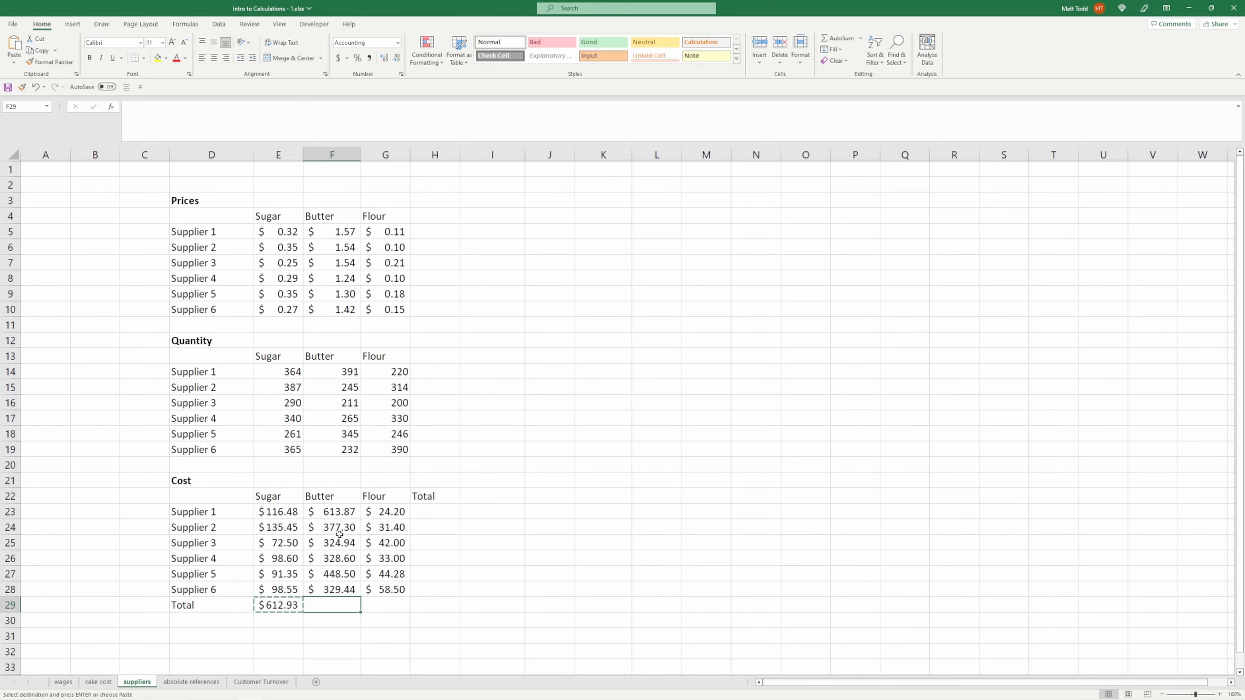
{"action": "key", "text": "ctrl+v"}
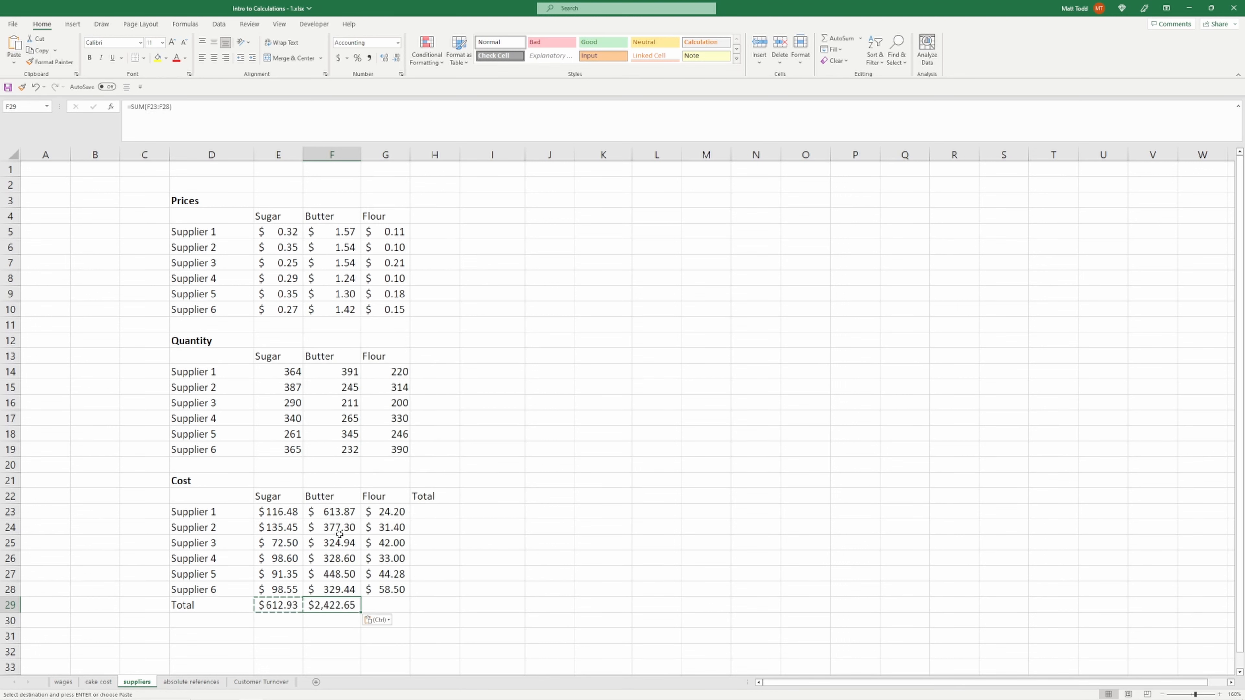
Total the flour costs in G29 with AutoSum over G23:G28
{"action": "key", "text": "Right"}
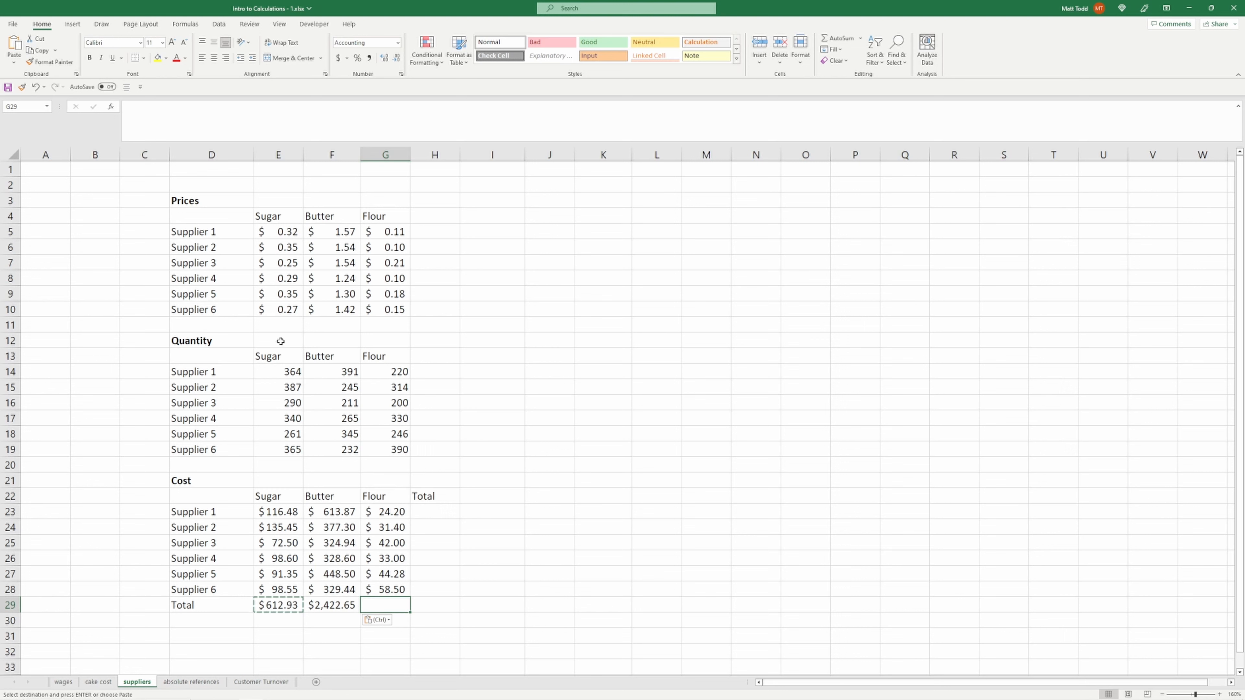
{"action": "left_click", "coordinate": [840, 39]}
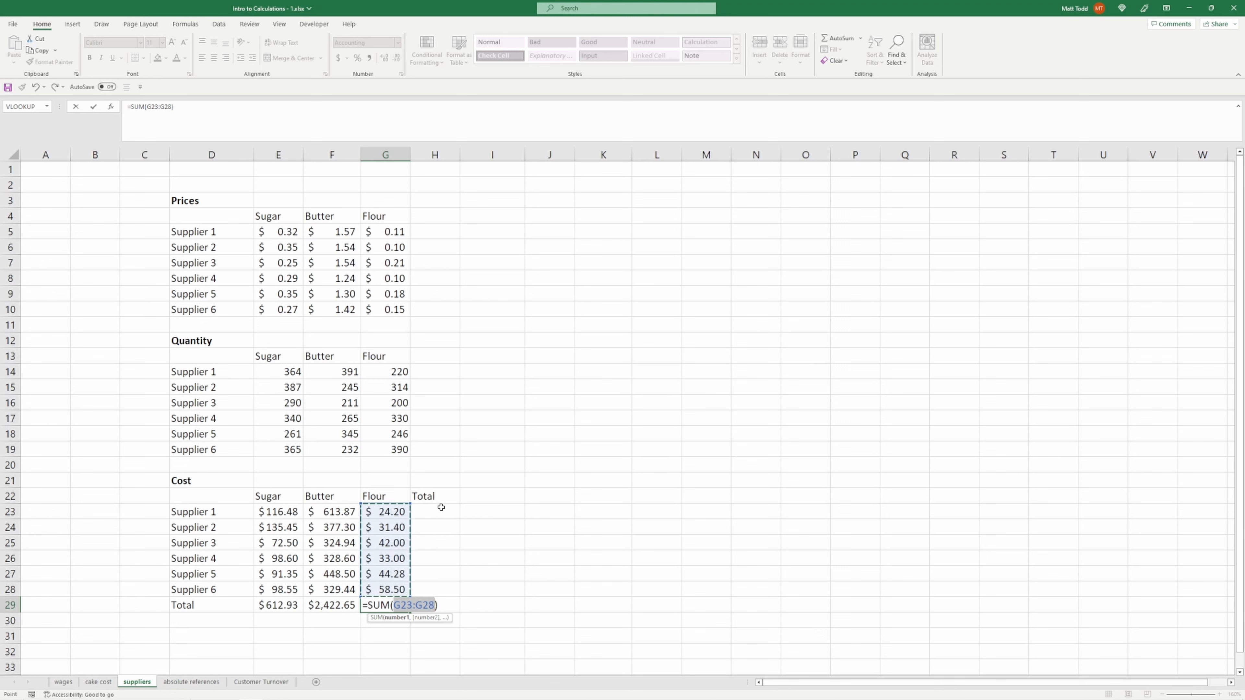
{"action": "left_click_drag", "start_coordinate": [382, 510], "coordinate": [387, 589]}
{"action": "key", "text": "Return"}
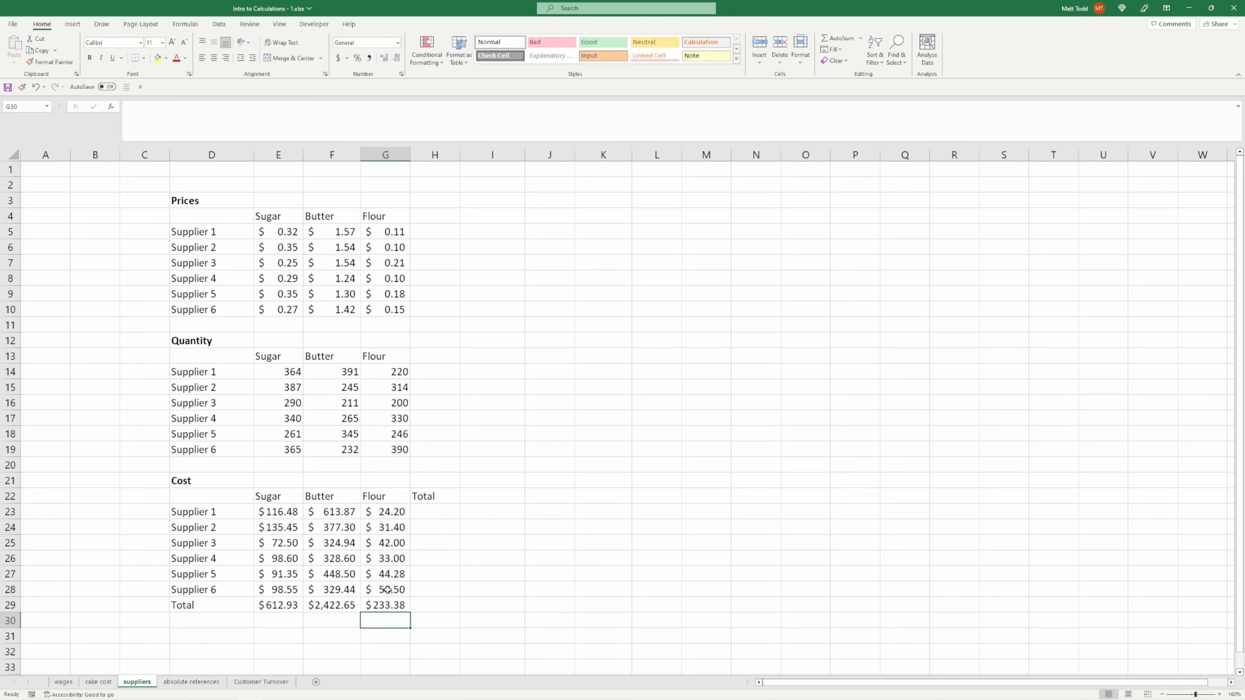
Total the Supplier 1 sugar, butter and flour costs in H23 with AutoSum
{"action": "left_click", "coordinate": [421, 510]}
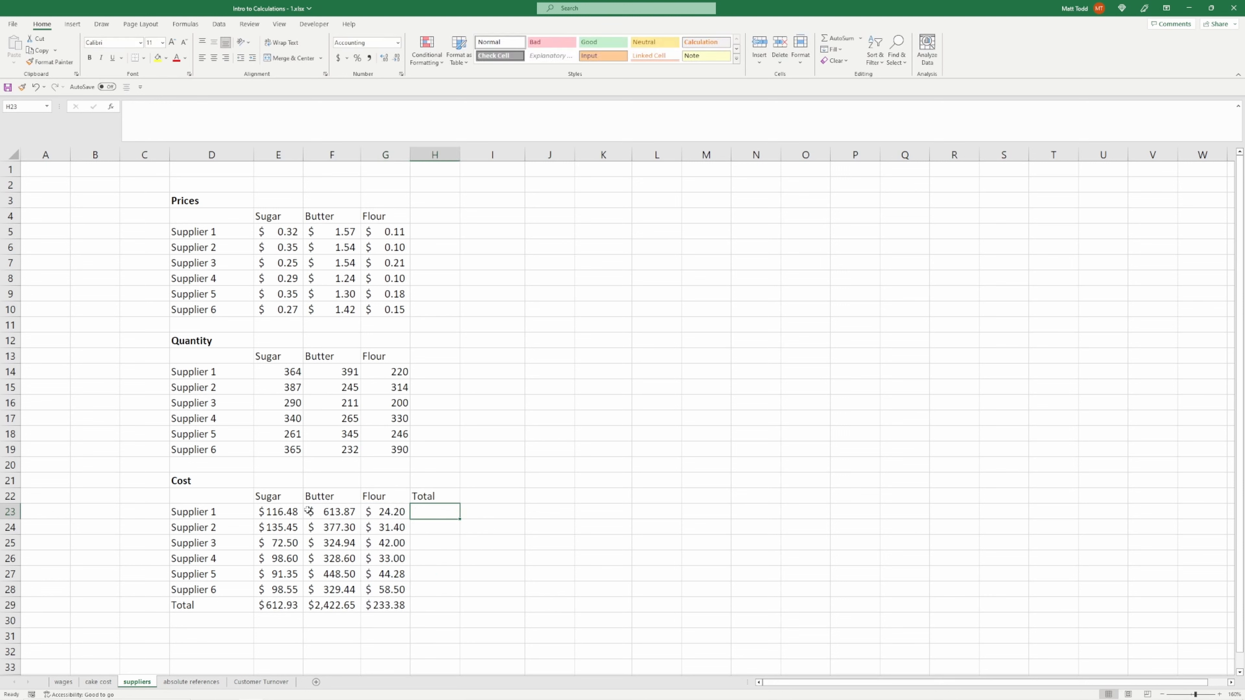
{"action": "left_click_drag", "start_coordinate": [278, 511], "coordinate": [381, 505]}
{"action": "left_click", "coordinate": [425, 509]}
{"action": "left_click", "coordinate": [833, 39]}
{"action": "key", "text": "Return"}
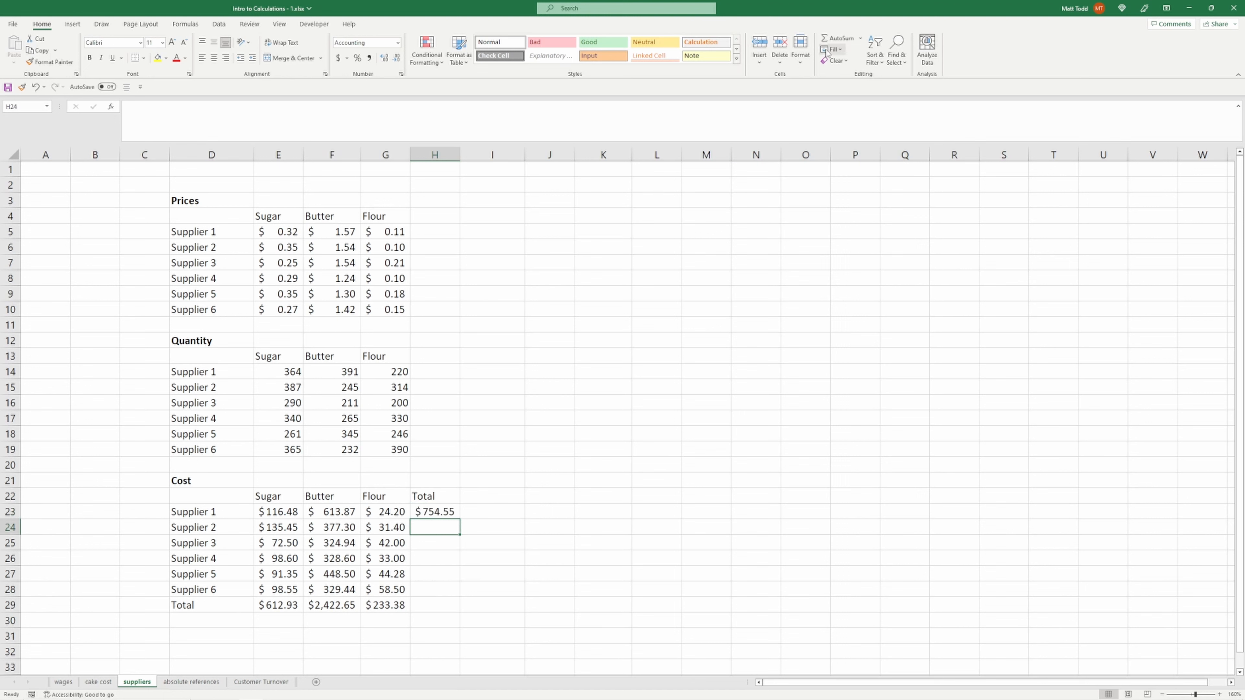
Add AutoSum totals in the Total column for Suppliers 2 to 6, one cell at a time from H24 to H28
{"action": "left_click", "coordinate": [832, 43]}
{"action": "key", "text": "Return"}
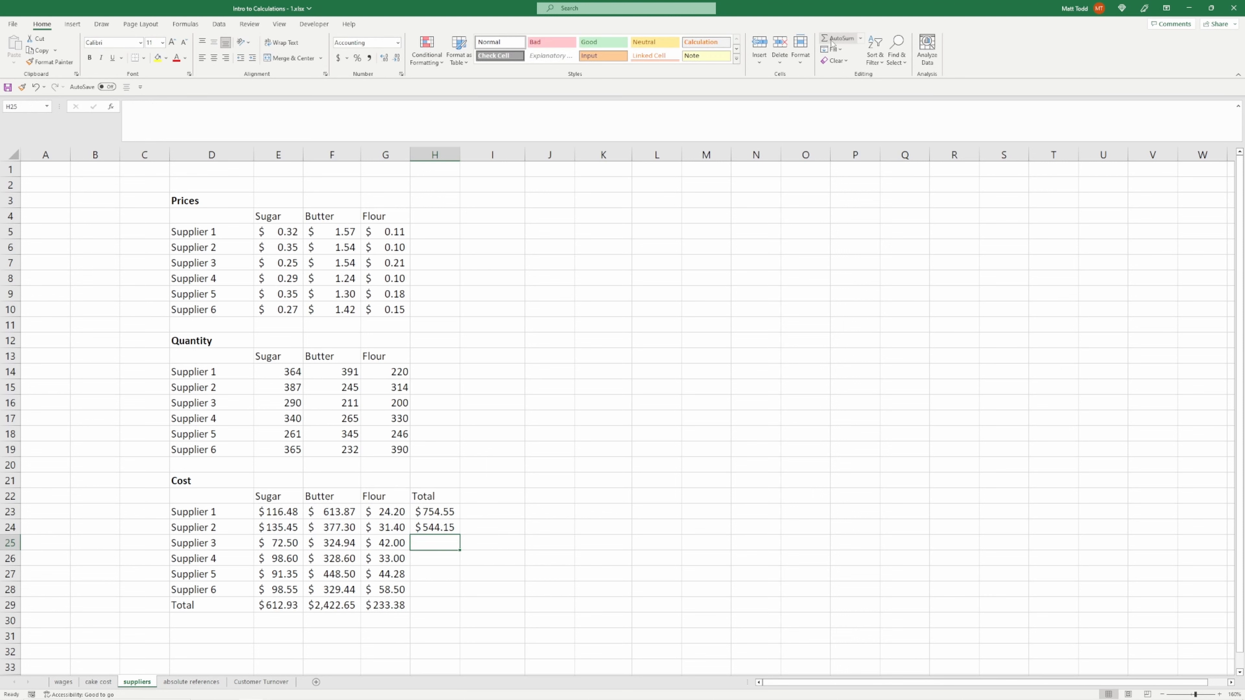
{"action": "left_click", "coordinate": [832, 43]}
{"action": "key", "text": "Return"}
{"action": "left_click", "coordinate": [831, 43]}
{"action": "key", "text": "Return"}
{"action": "left_click", "coordinate": [832, 43]}
{"action": "key", "text": "Return"}
{"action": "left_click", "coordinate": [832, 43]}
{"action": "key", "text": "Return"}
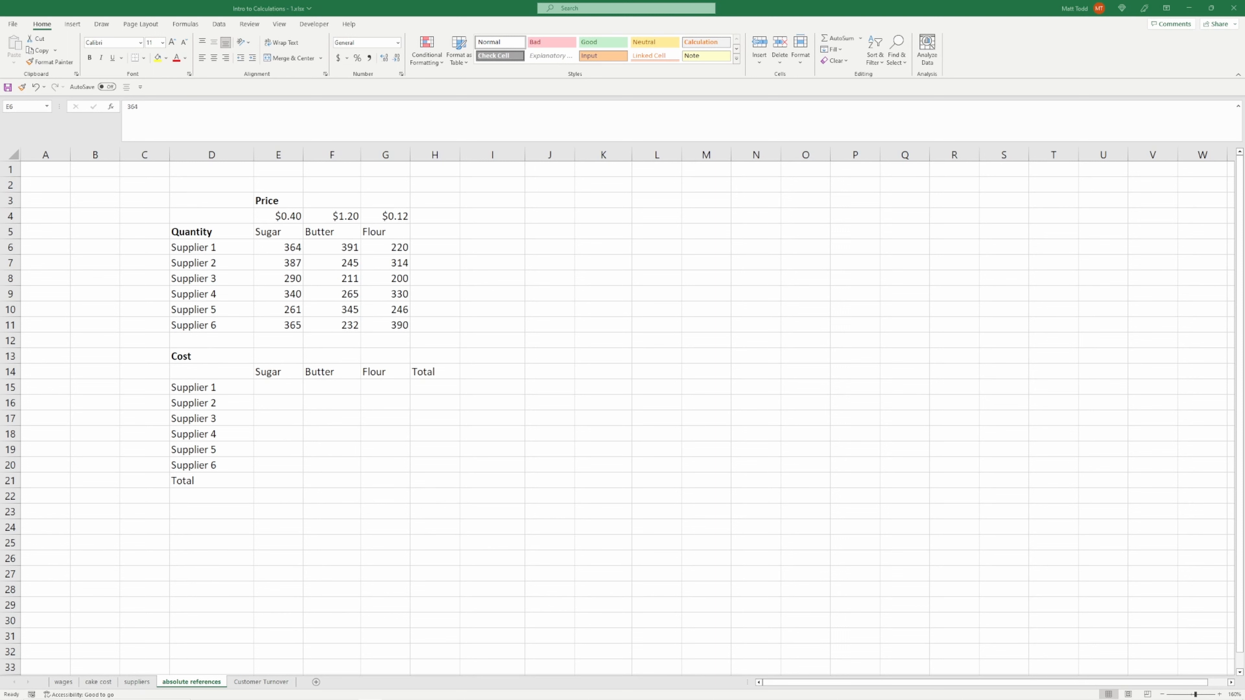
Calculate Supplier 1's sugar cost in E15 with =E6*$E$4, locking the sugar price as an absolute reference
{"action": "left_click", "coordinate": [291, 217]}
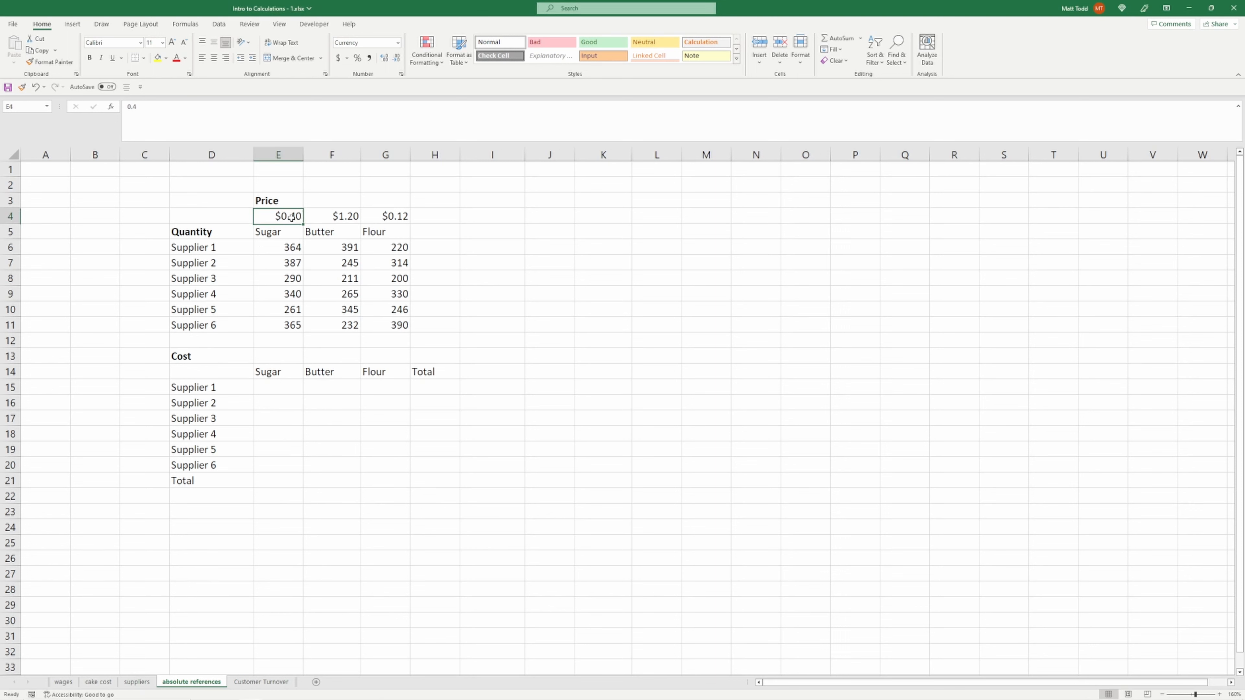
{"action": "left_click", "coordinate": [275, 384]}
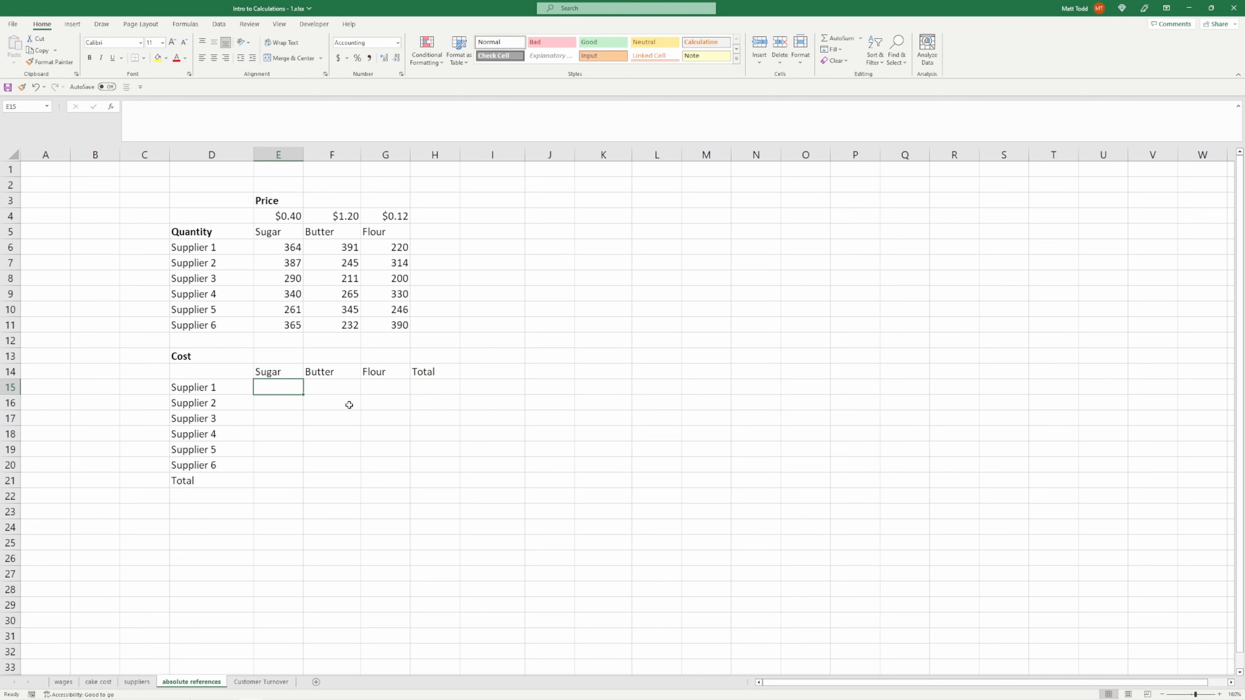
{"action": "type", "text": "="}
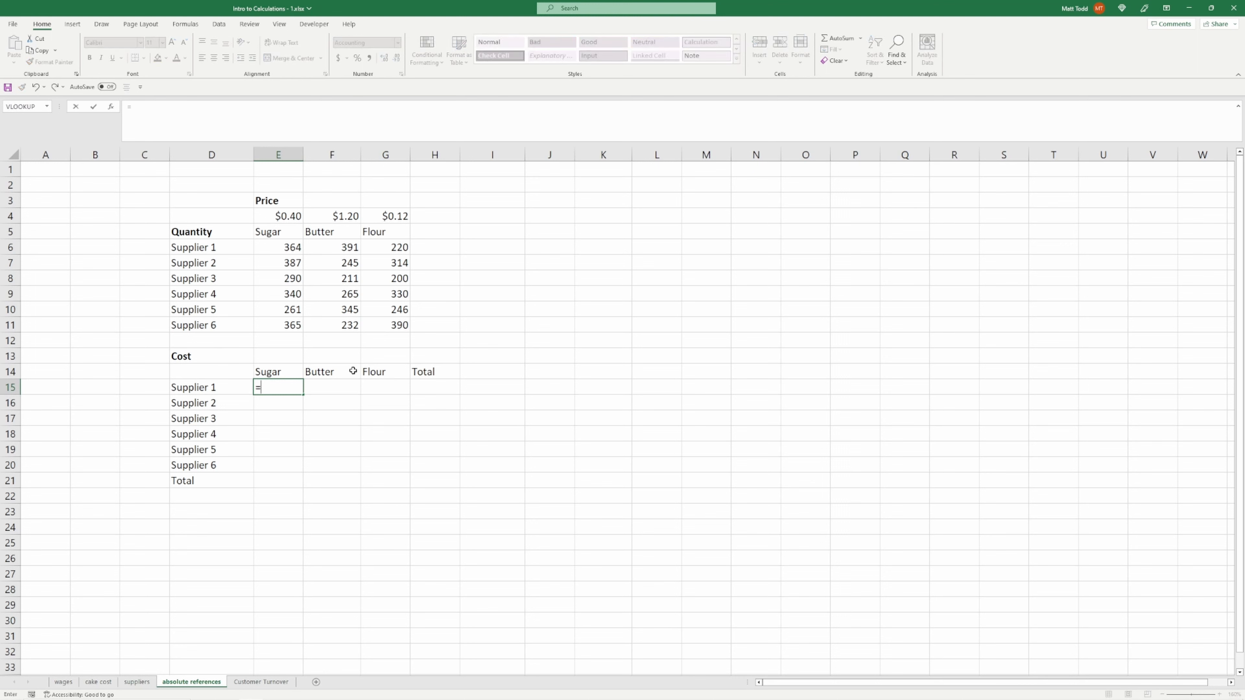
{"action": "left_click", "coordinate": [285, 246]}
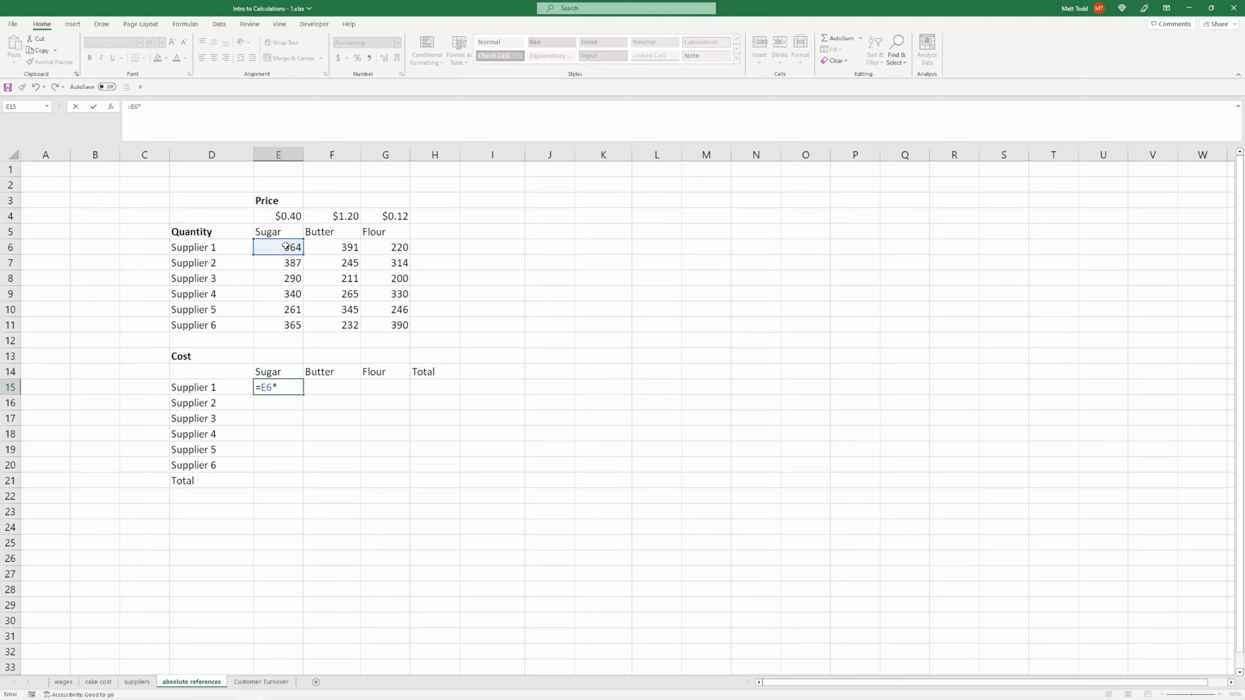
{"action": "type", "text": "*"}
{"action": "left_click", "coordinate": [291, 216]}
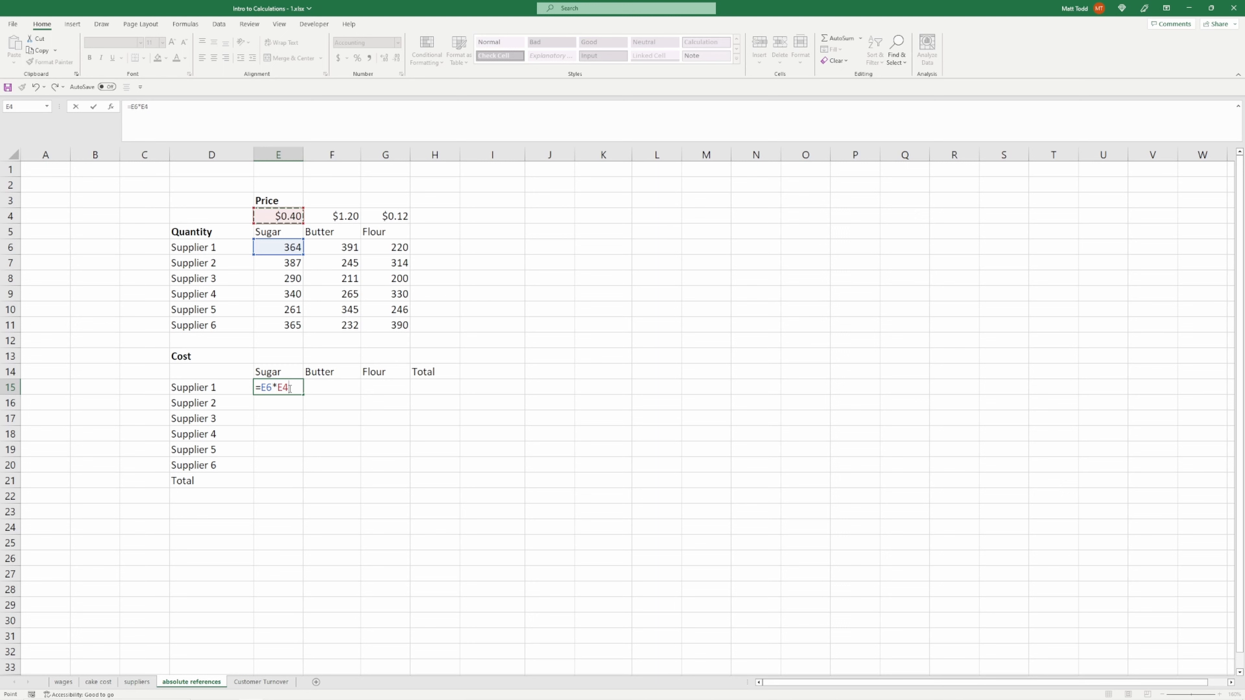
{"action": "key", "text": "F4"}
{"action": "key", "text": "Return"}
Copy the sugar cost formula from E15 to E16:E20 for Suppliers 2 to 6
{"action": "key", "text": "Up"}
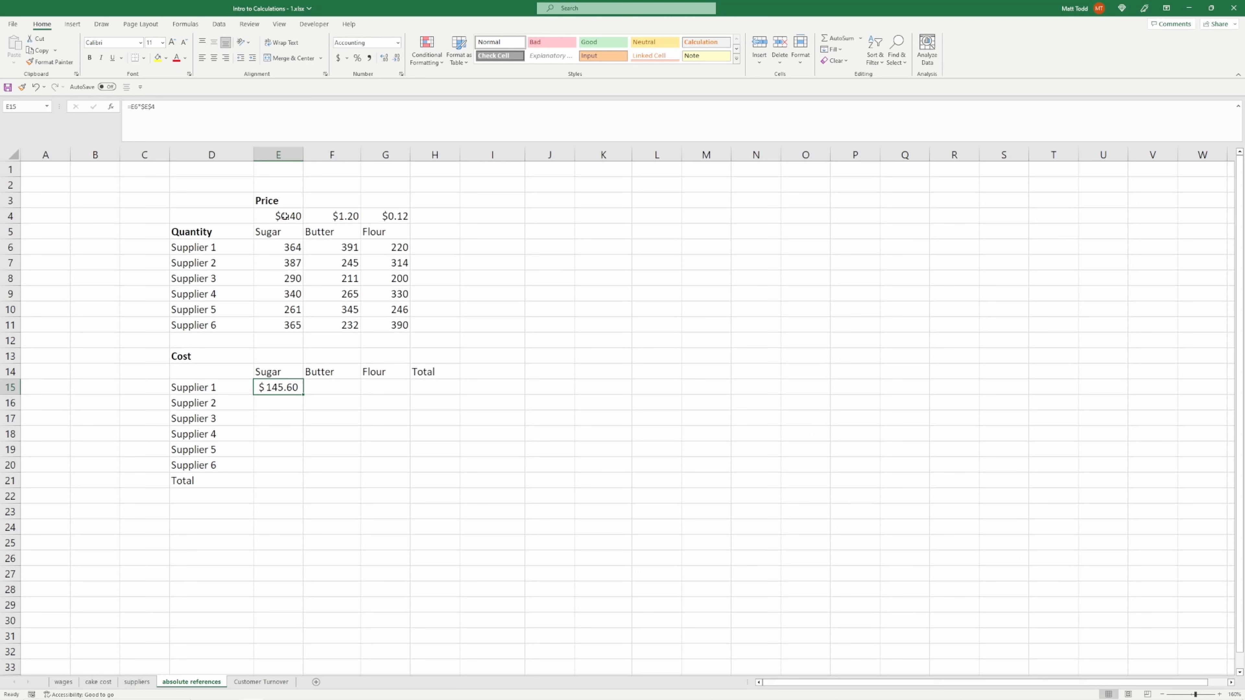
{"action": "key", "text": "ctrl+c"}
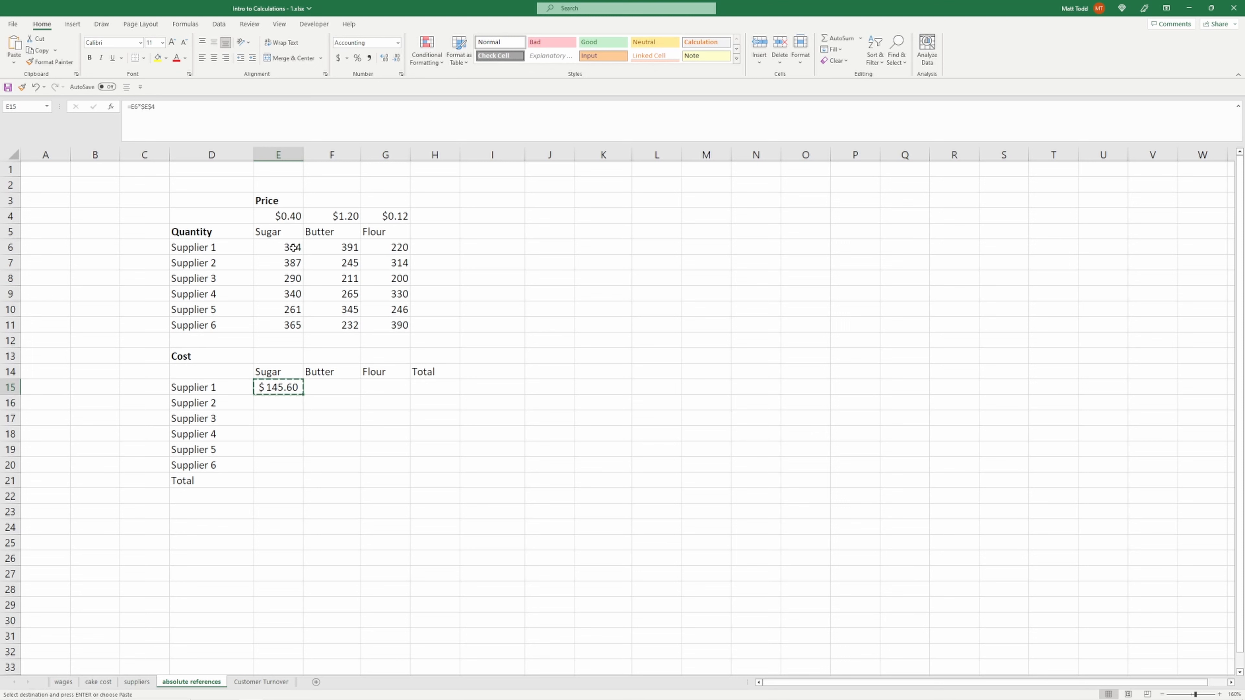
{"action": "left_click_drag", "start_coordinate": [282, 399], "coordinate": [272, 467]}
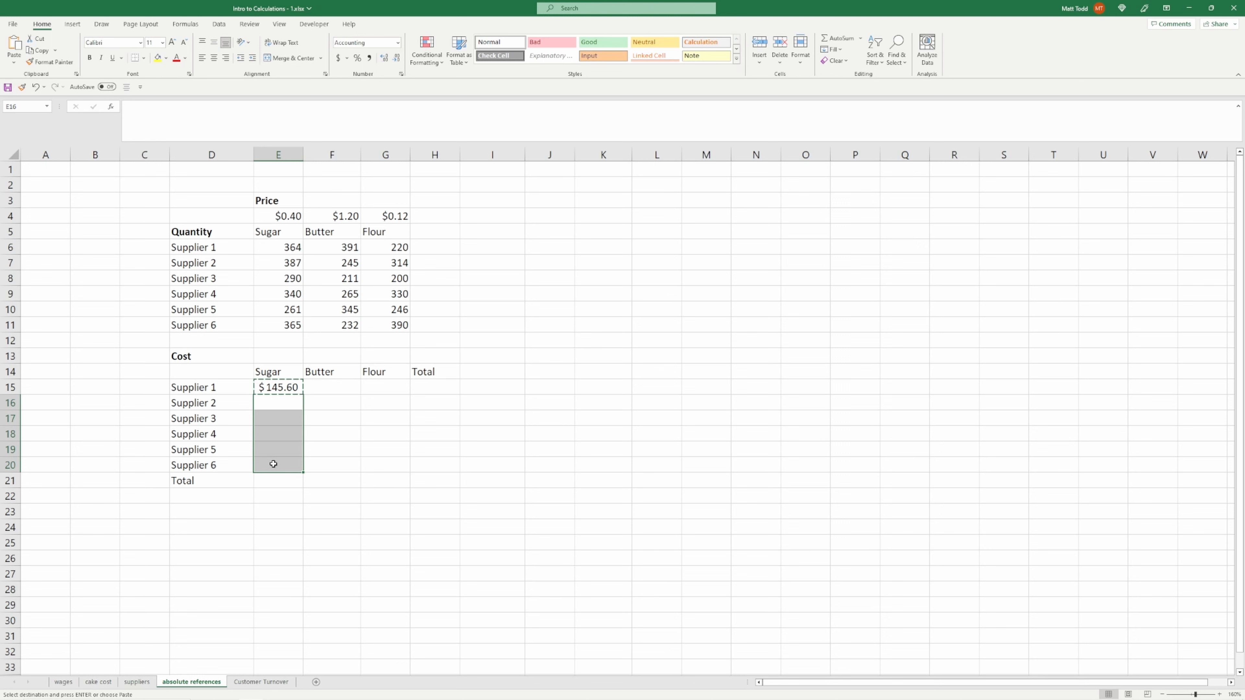
{"action": "key", "text": "ctrl+v"}
Examine the sugar cost formulas for Suppliers 1 to 4 and the quantity and price cells they refer to
{"action": "left_click", "coordinate": [287, 408]}
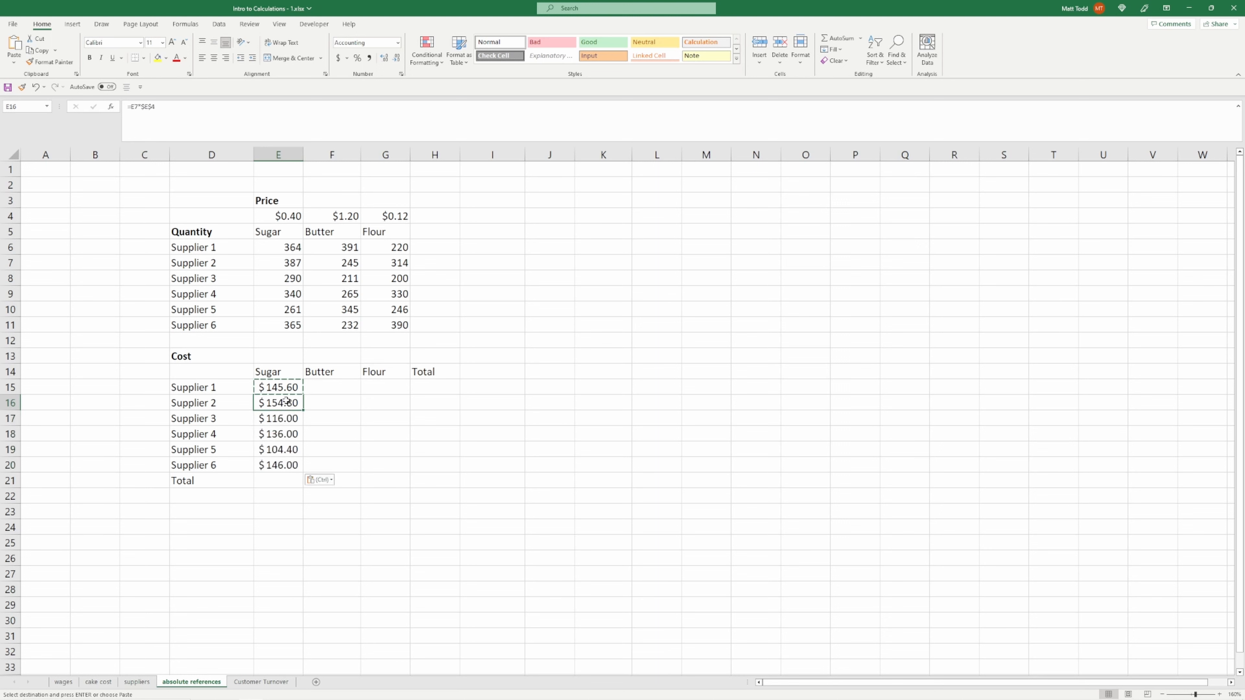
{"action": "left_click", "coordinate": [272, 388]}
{"action": "double_click", "coordinate": [275, 387]}
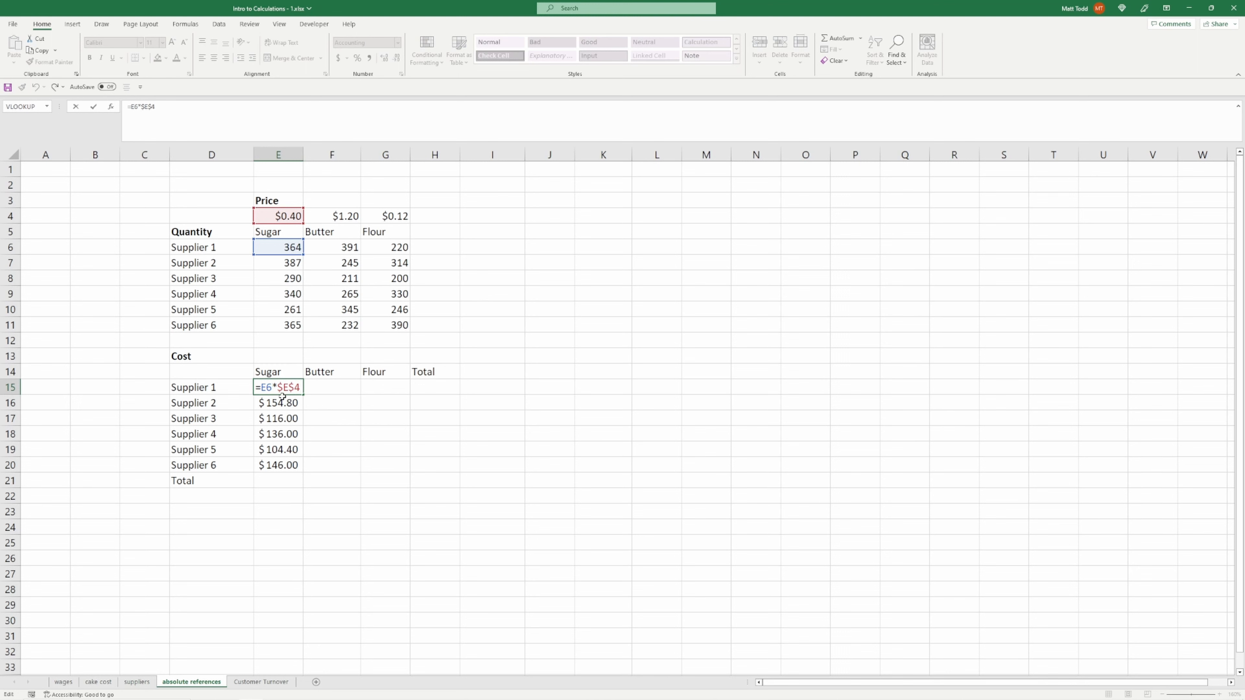
{"action": "key", "text": "Escape"}
{"action": "left_click", "coordinate": [274, 263]}
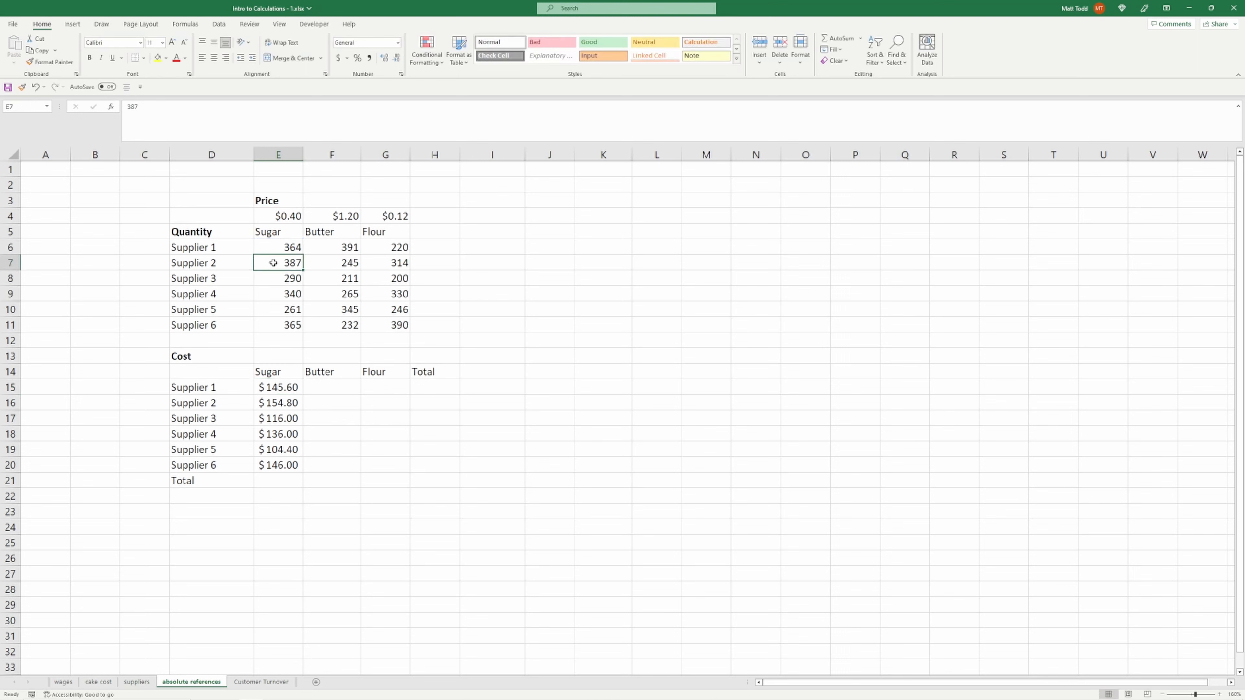
{"action": "left_click", "coordinate": [281, 218]}
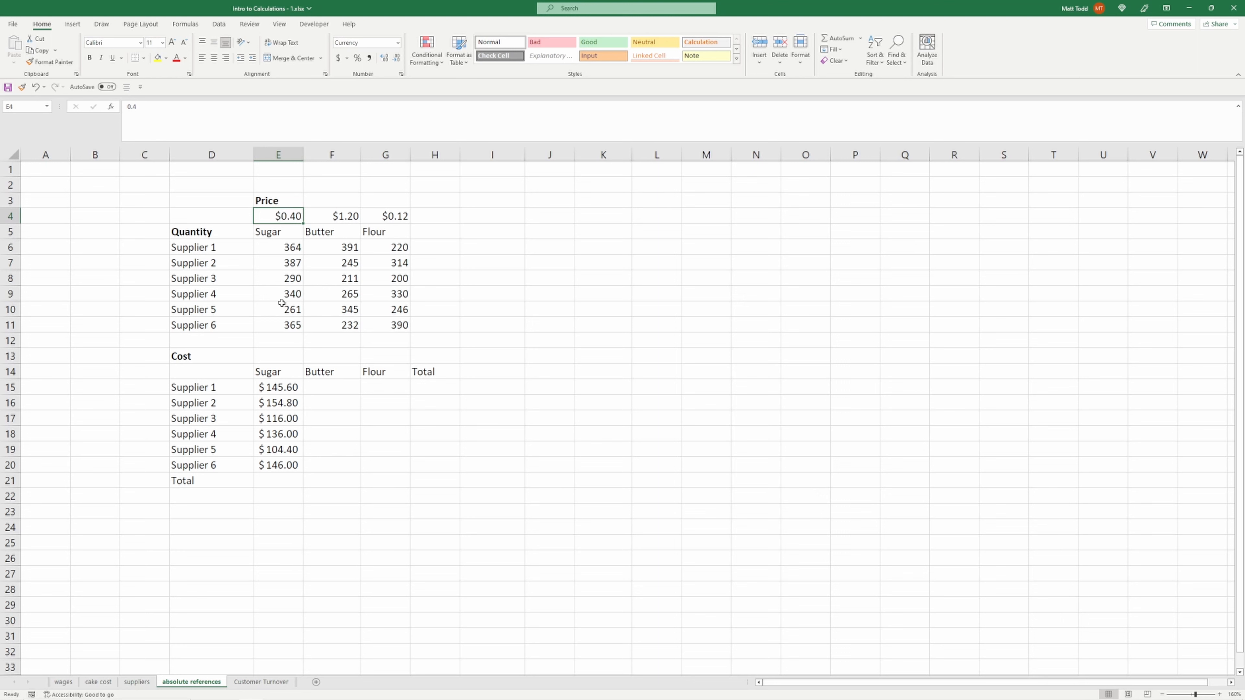
{"action": "double_click", "coordinate": [291, 402]}
{"action": "key", "text": "Escape"}
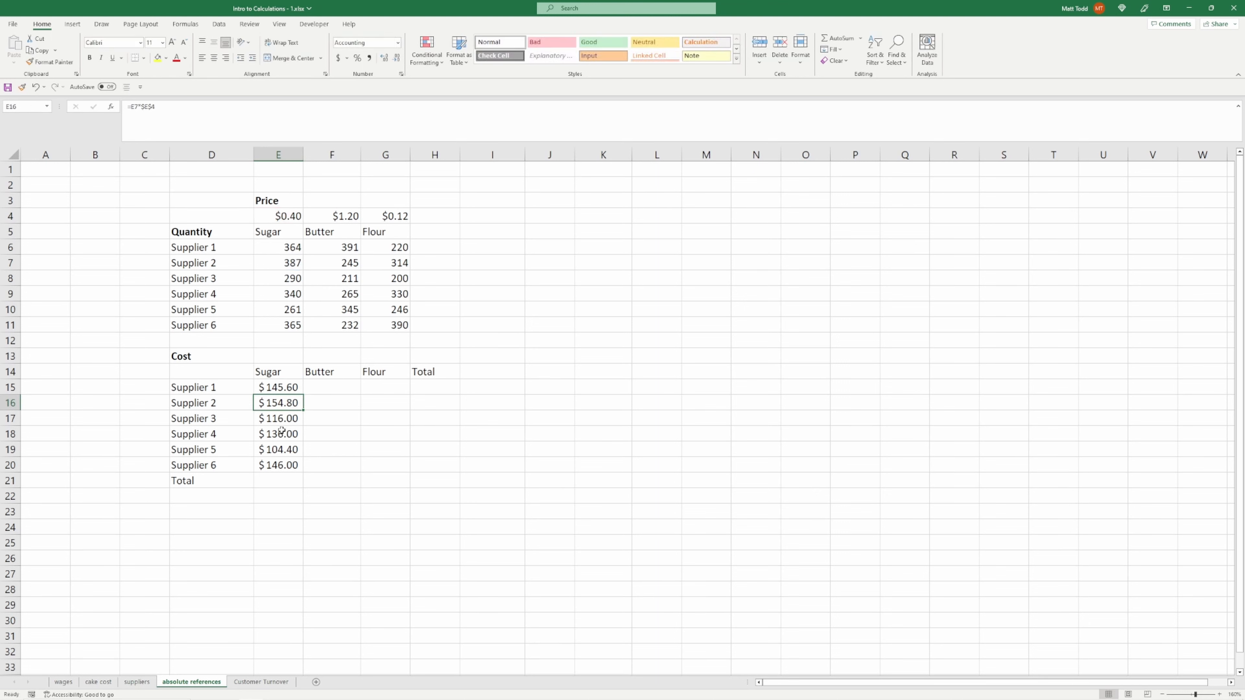
{"action": "double_click", "coordinate": [284, 418]}
{"action": "key", "text": "Escape"}
{"action": "left_click", "coordinate": [287, 427]}
{"action": "double_click", "coordinate": [286, 427]}
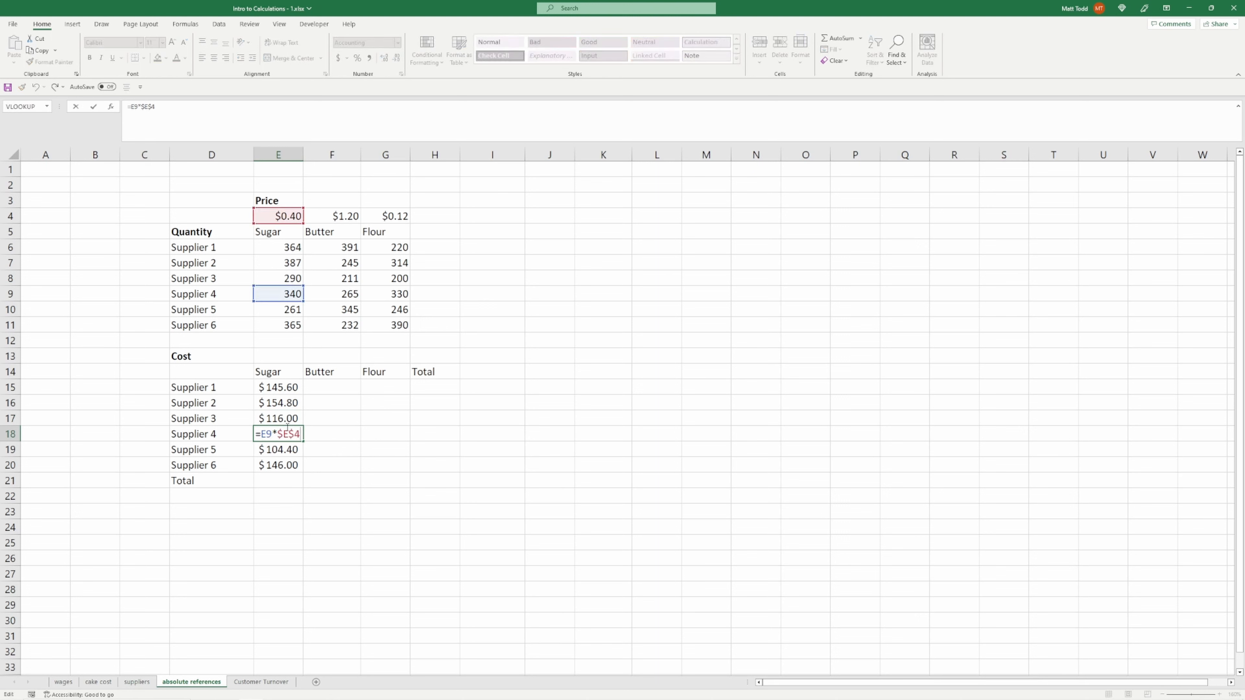
{"action": "key", "text": "Escape"}
Calculate Supplier 1's butter cost in F15 with =F6*$F$4, using an absolute reference to the butter price
{"action": "left_click", "coordinate": [332, 389]}
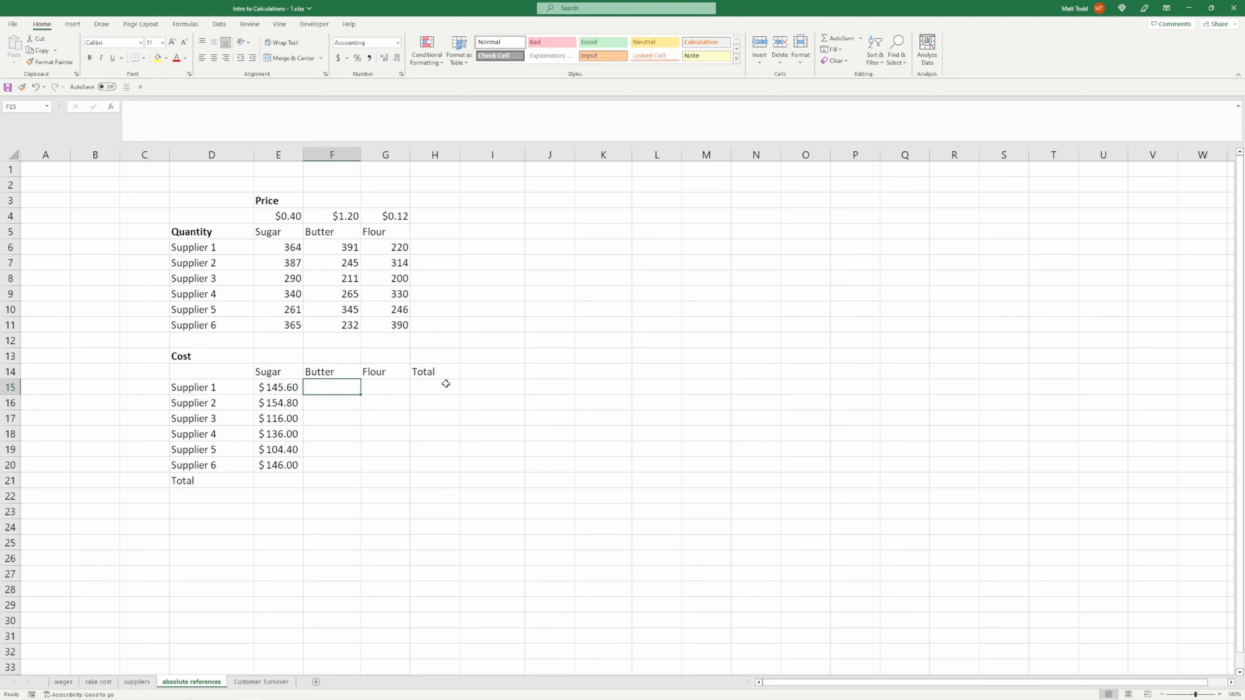
{"action": "type", "text": "="}
{"action": "left_click", "coordinate": [319, 247]}
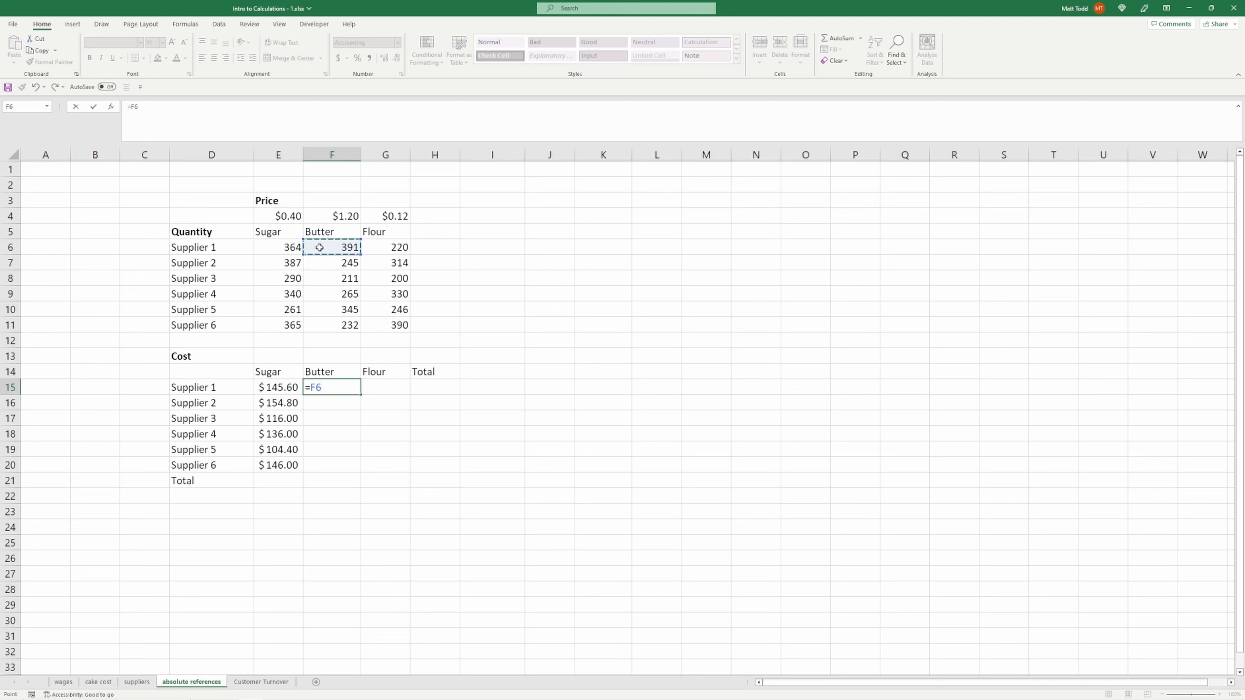
{"action": "type", "text": "*"}
{"action": "left_click", "coordinate": [338, 216]}
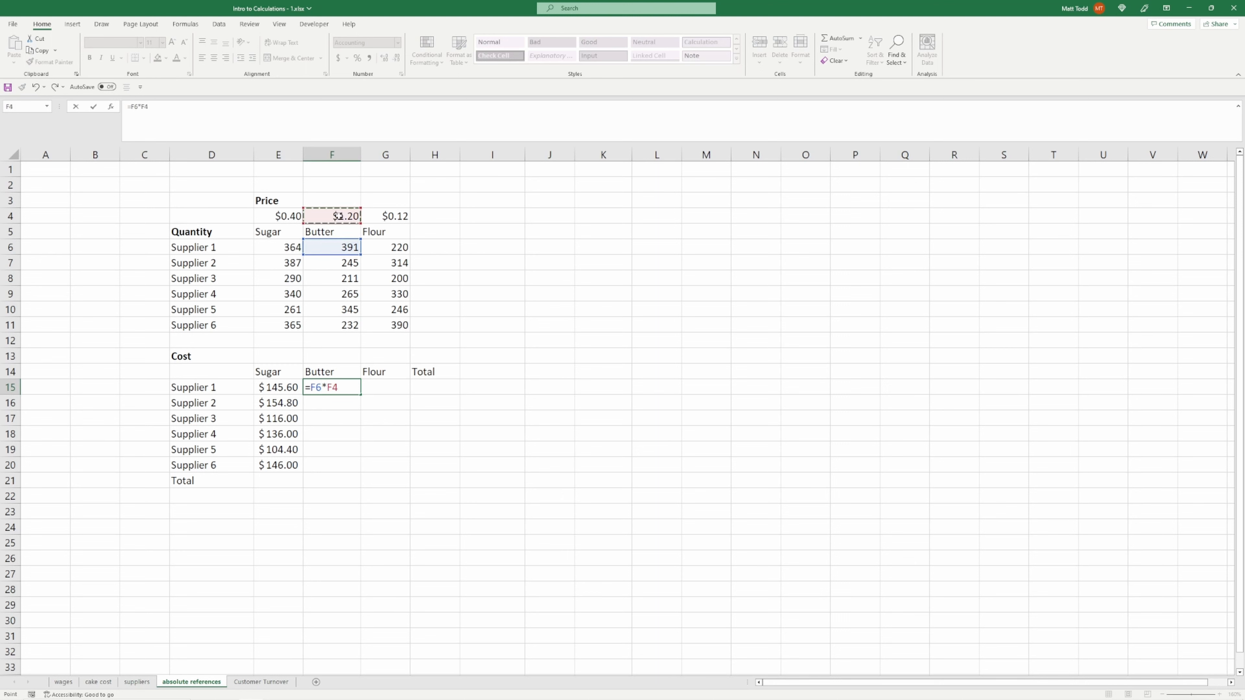
{"action": "key", "text": "F4"}
{"action": "key", "text": "Return"}
Copy the butter cost formula from F15 to F16:F20 for Suppliers 2 to 6
{"action": "left_click", "coordinate": [333, 385]}
{"action": "right_click", "coordinate": [333, 385]}
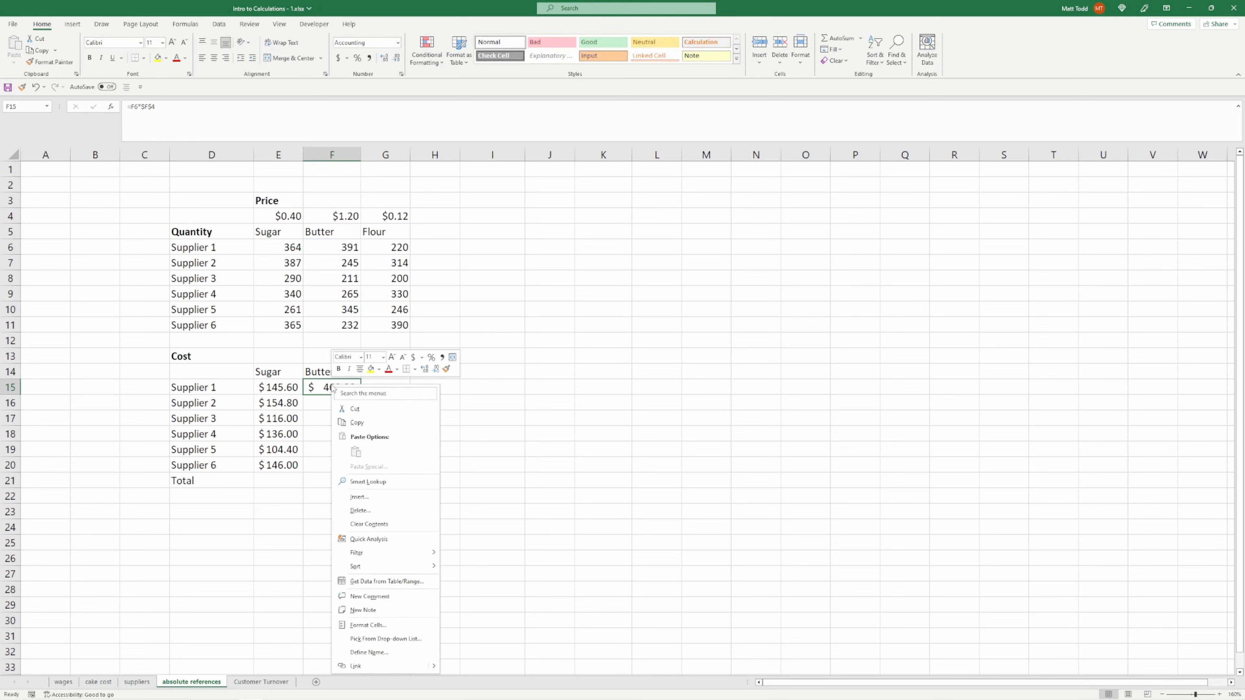
{"action": "left_click", "coordinate": [357, 421]}
{"action": "left_click_drag", "start_coordinate": [333, 402], "coordinate": [333, 461]}
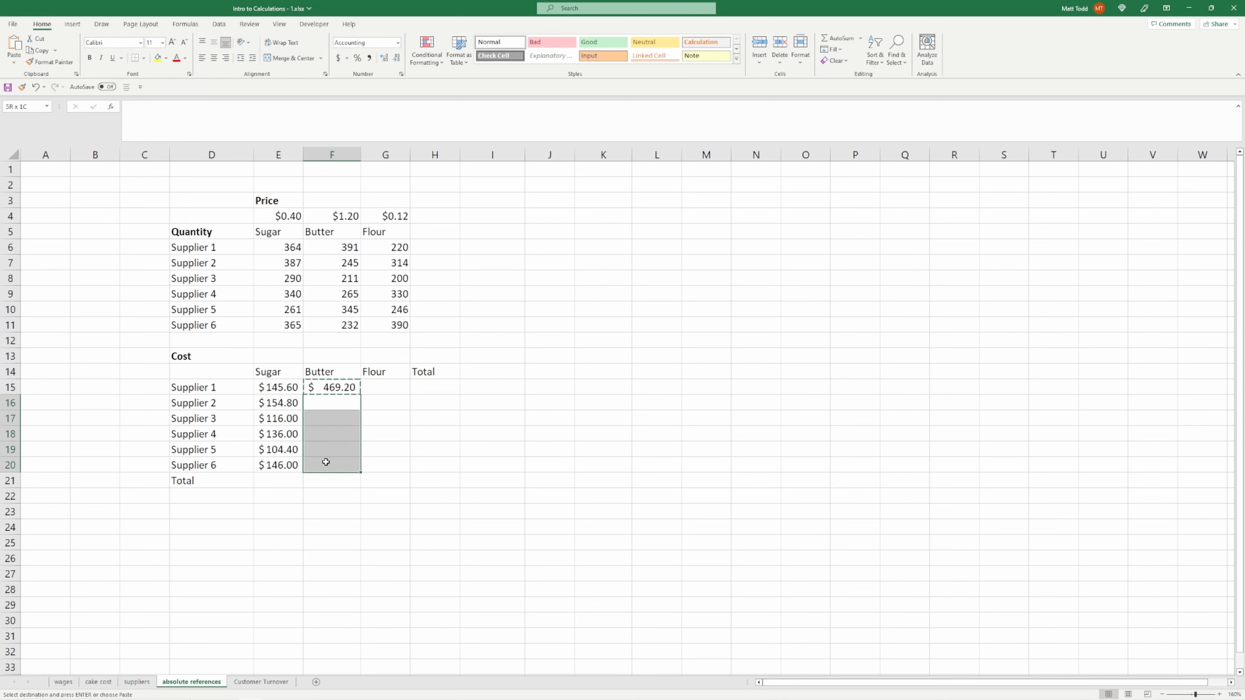
{"action": "right_click", "coordinate": [327, 465]}
{"action": "left_click", "coordinate": [351, 240]}
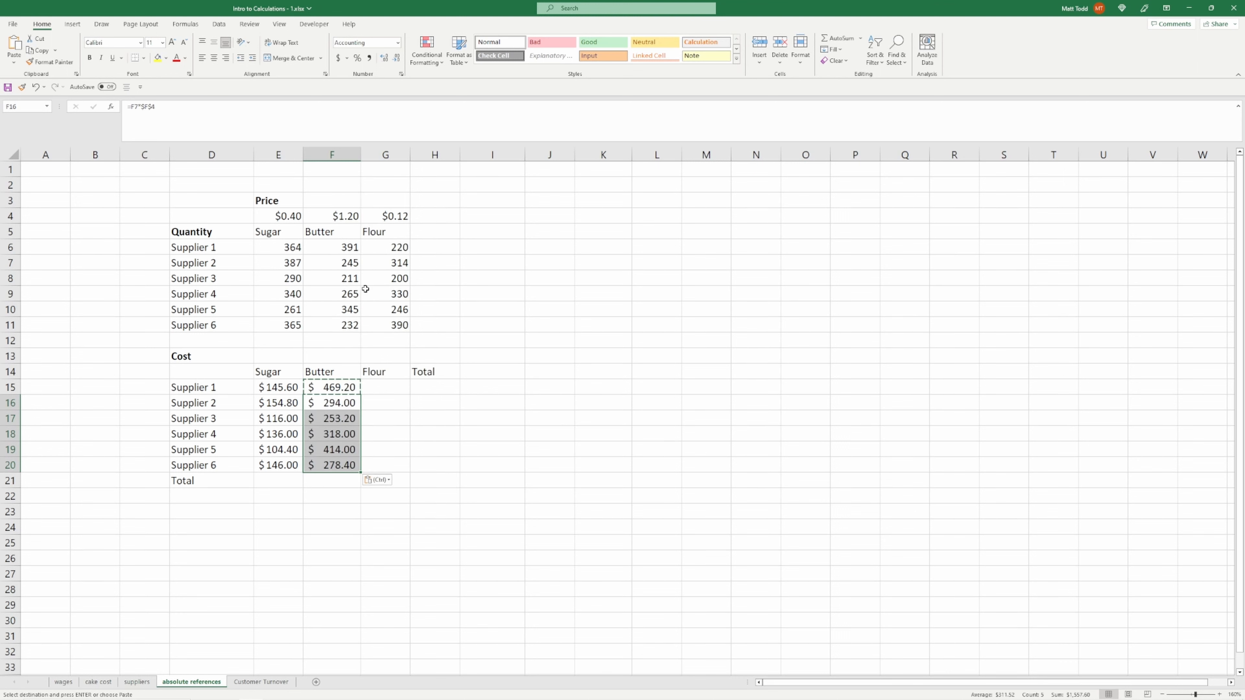
Copy the butter cost formulas in F15:F20 to the Flour column, starting at G15
{"action": "left_click", "coordinate": [378, 386]}
{"action": "left_click", "coordinate": [351, 387]}
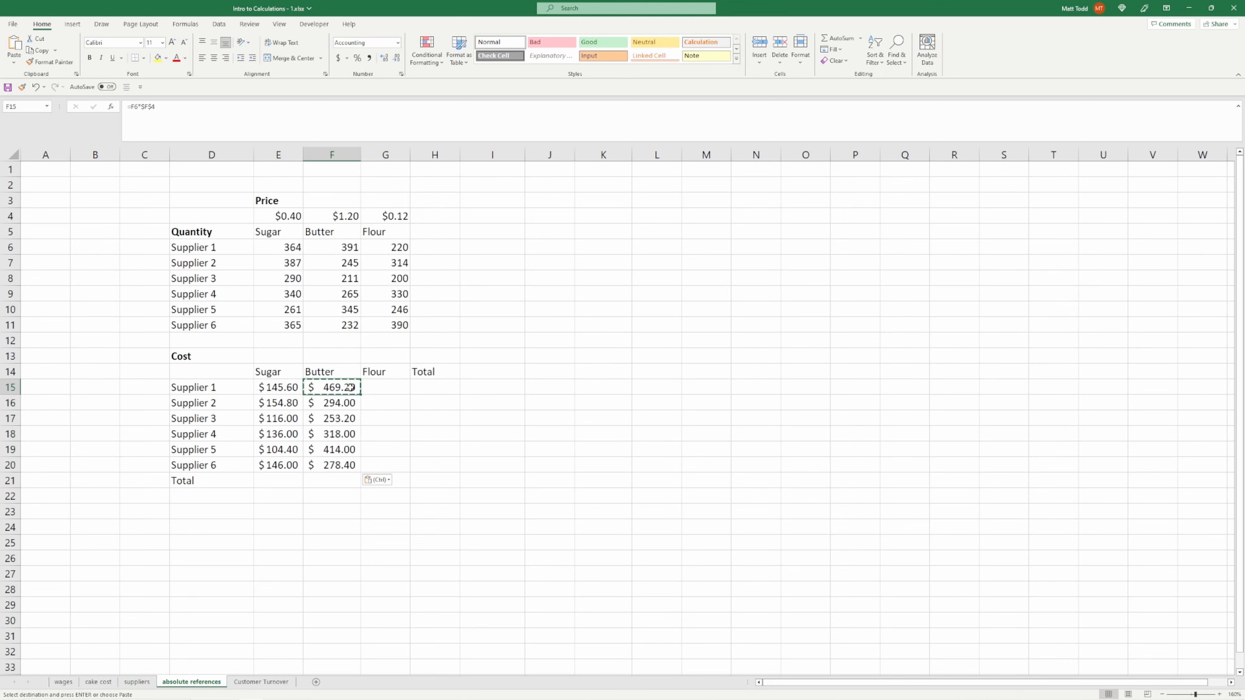
{"action": "left_click_drag", "start_coordinate": [351, 387], "coordinate": [344, 430]}
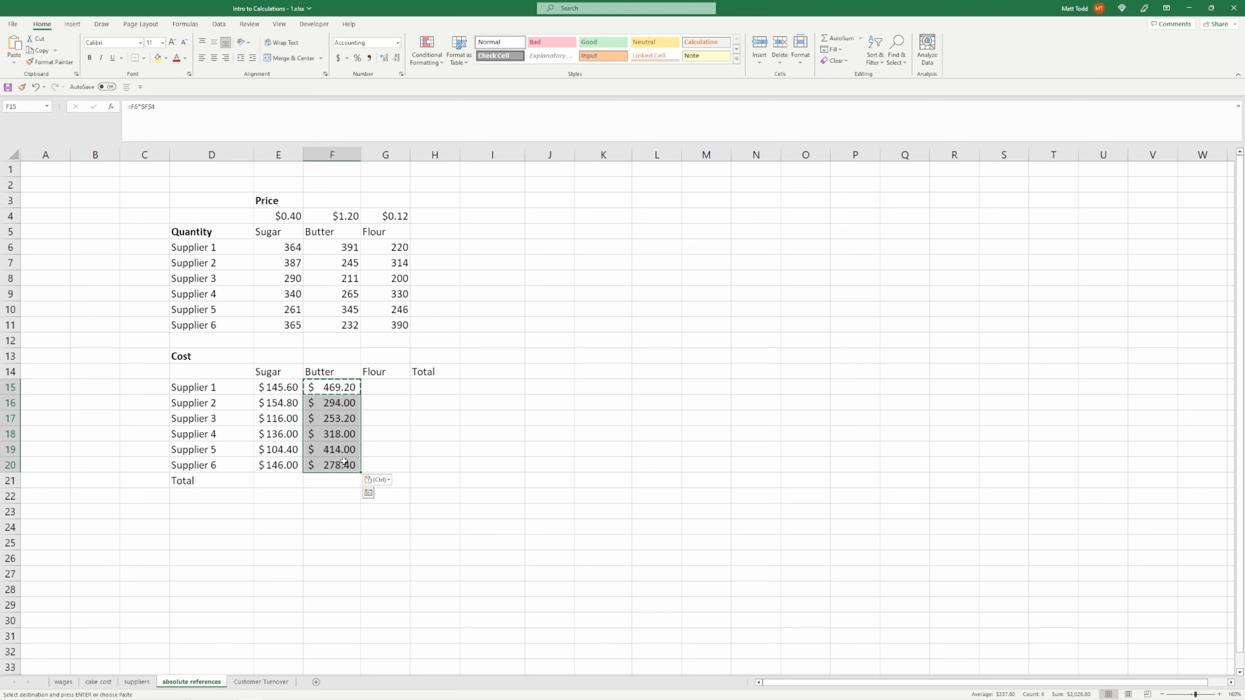
{"action": "left_click", "coordinate": [384, 388]}
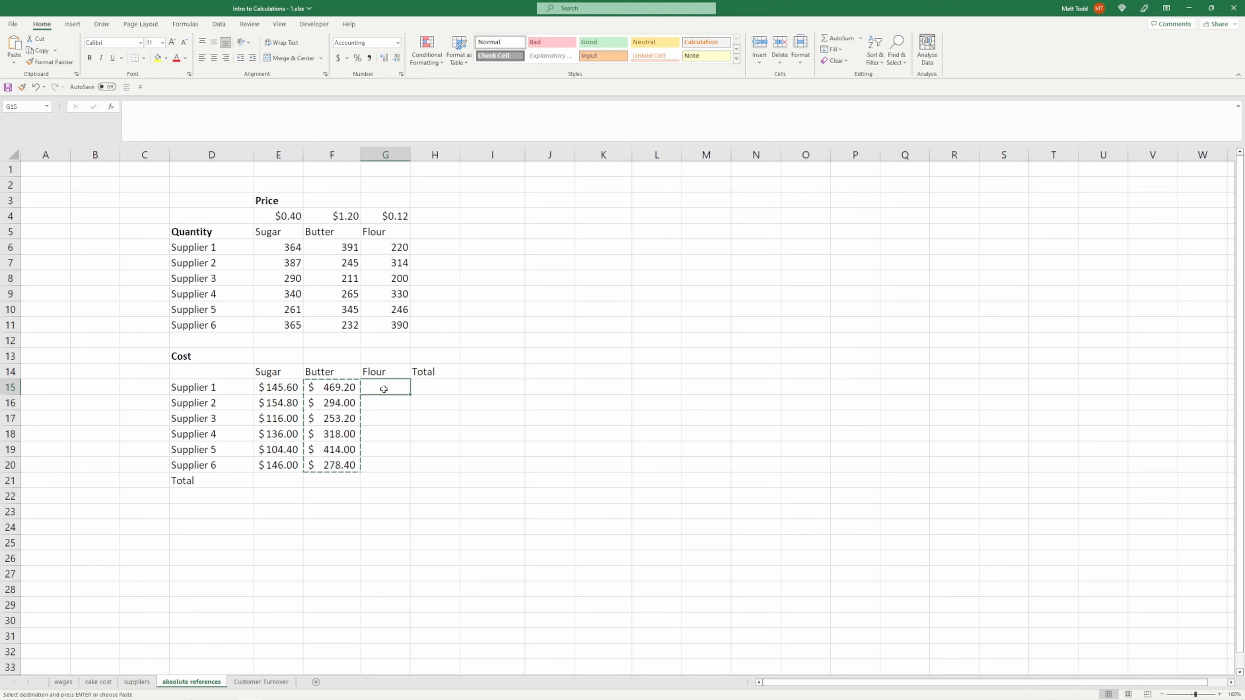
{"action": "key", "text": "ctrl+v"}
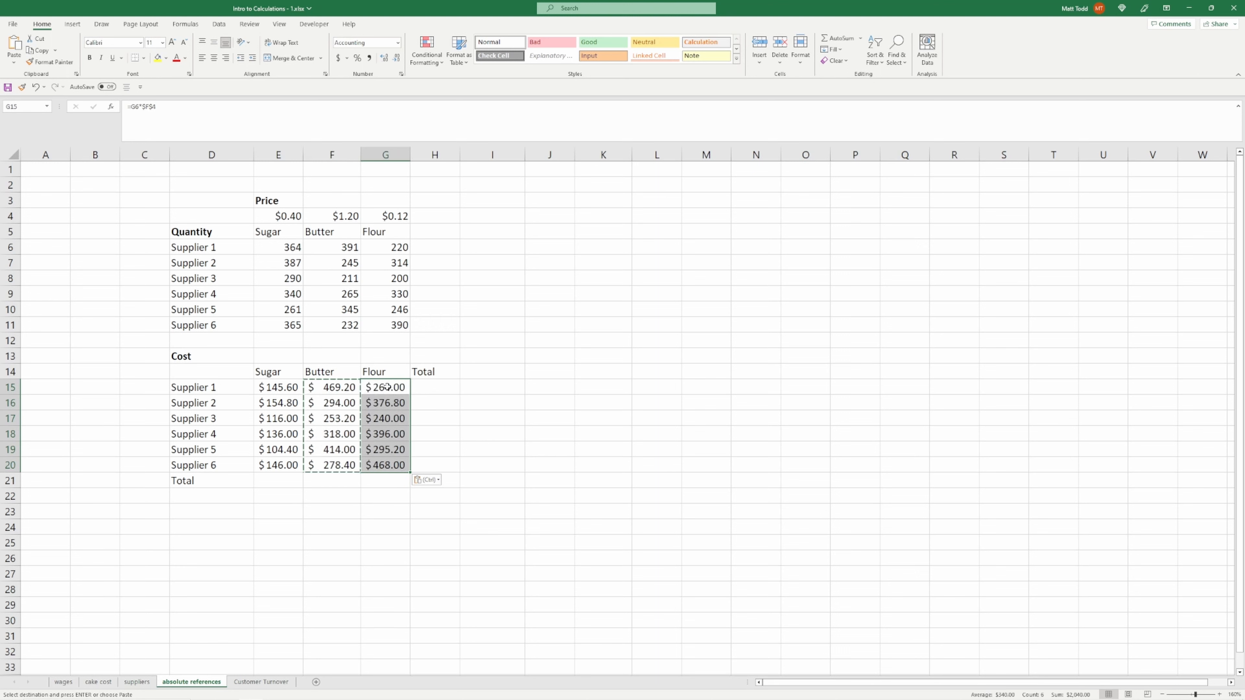
Change the Supplier 1 flour cost formula in G15 to =G6*$G$4 so it refers to the flour price
{"action": "left_click", "coordinate": [384, 387]}
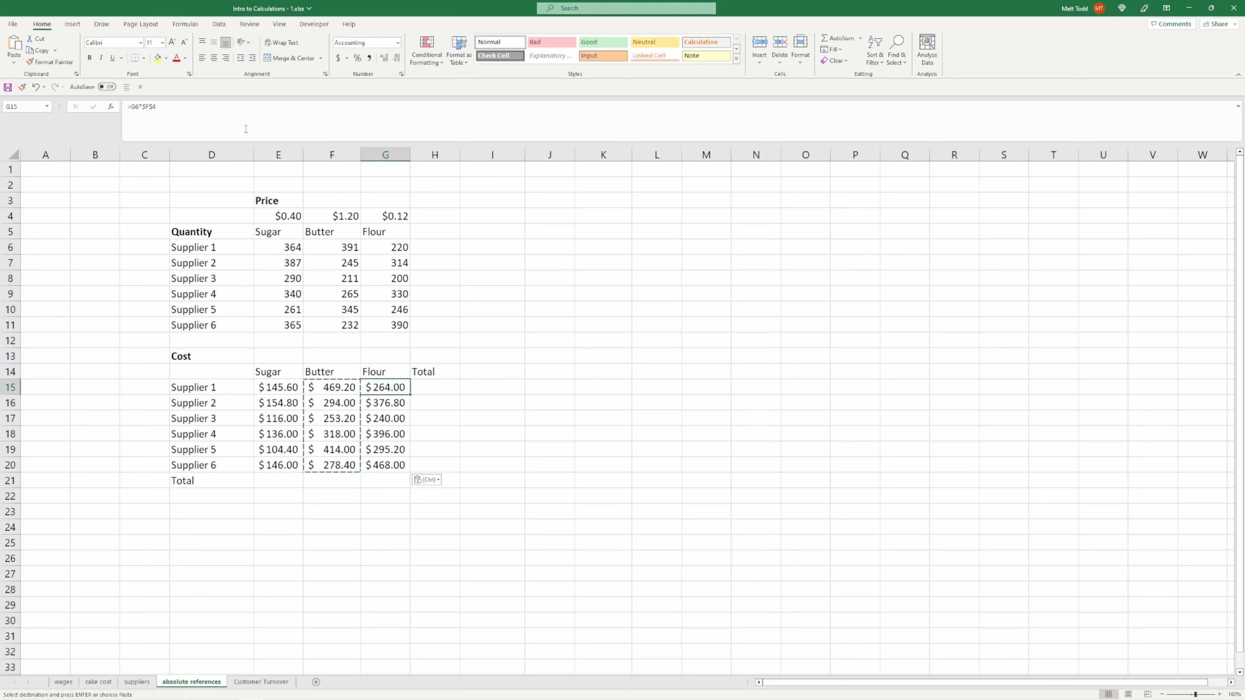
{"action": "left_click", "coordinate": [166, 114]}
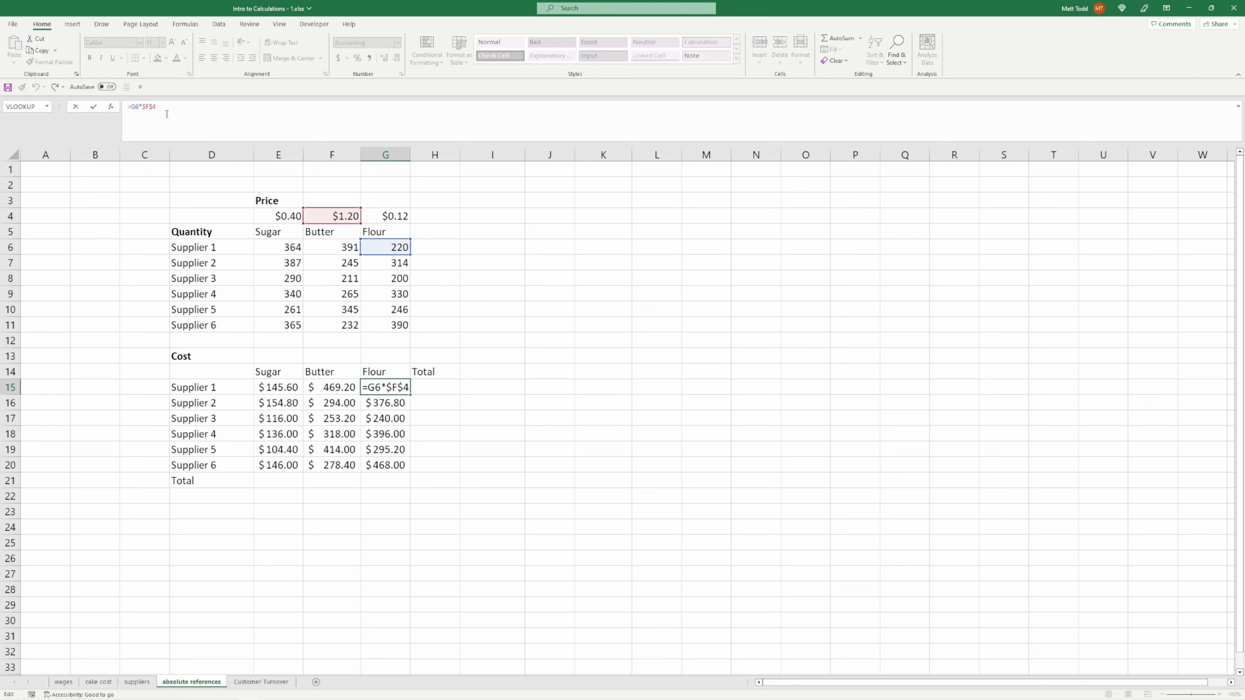
{"action": "key", "text": "BackSpace"}
{"action": "key", "text": "BackSpace"}
{"action": "key", "text": "BackSpace"}
{"action": "type", "text": "G$4"}
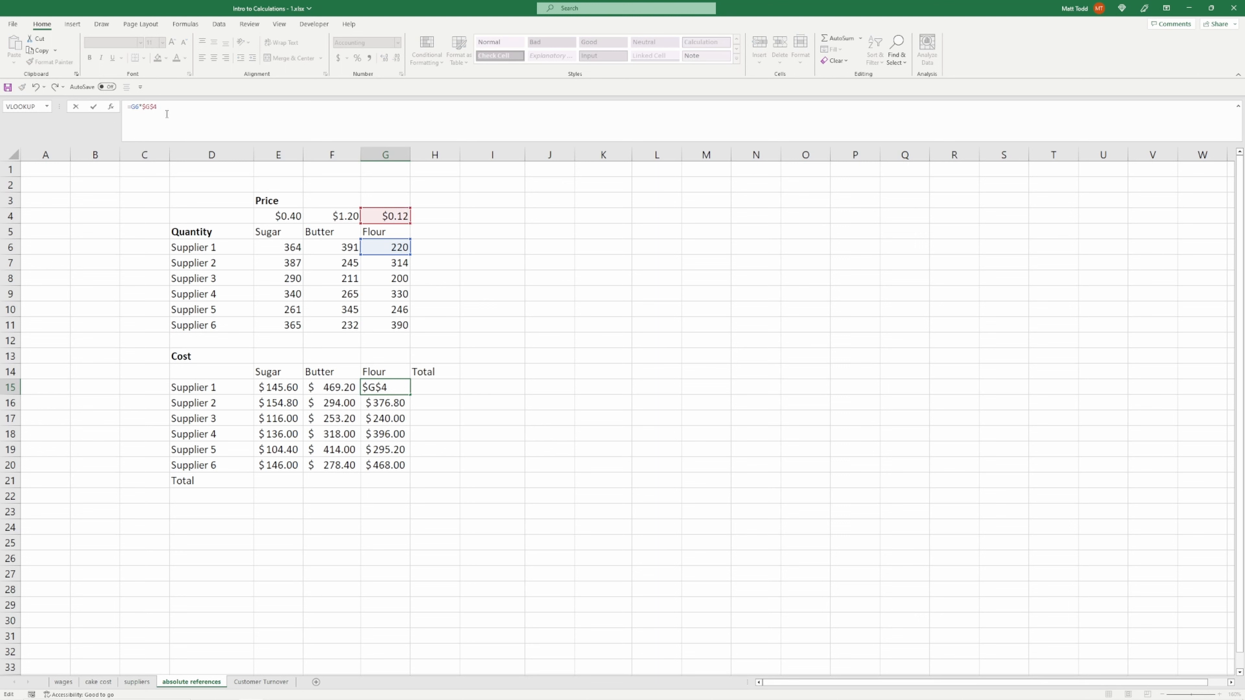
{"action": "key", "text": "BackSpace"}
{"action": "type", "text": "f"}
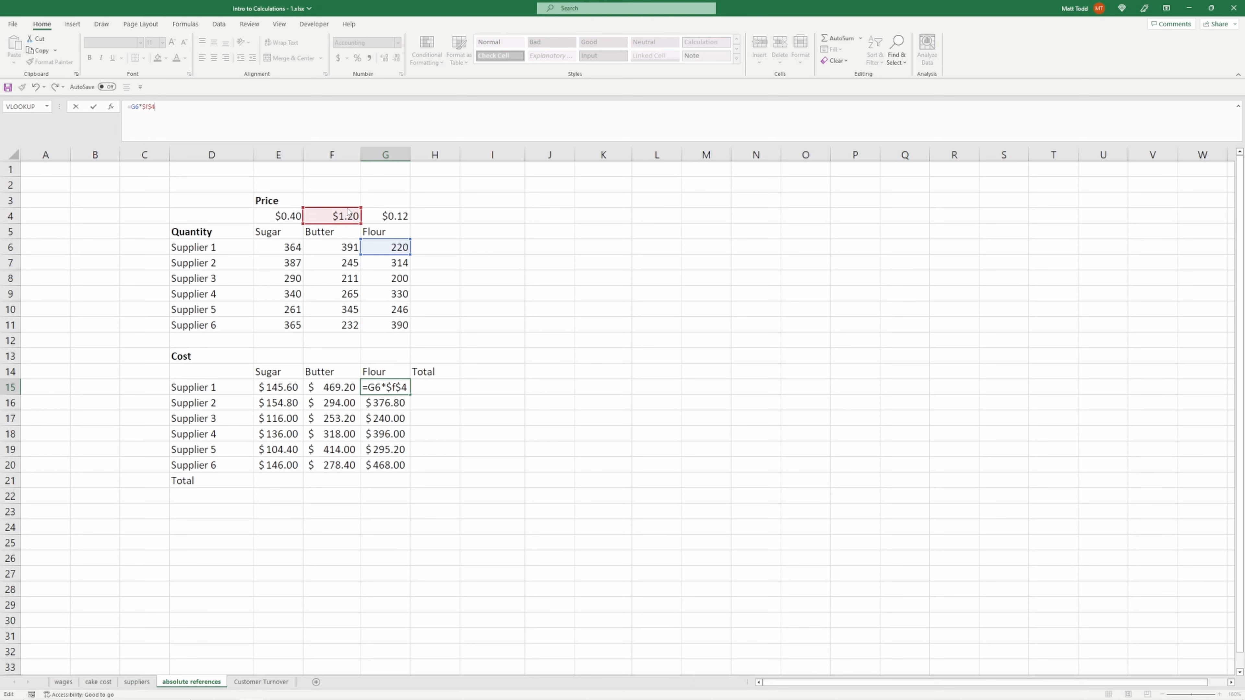
{"action": "left_click_drag", "start_coordinate": [347, 211], "coordinate": [367, 209]}
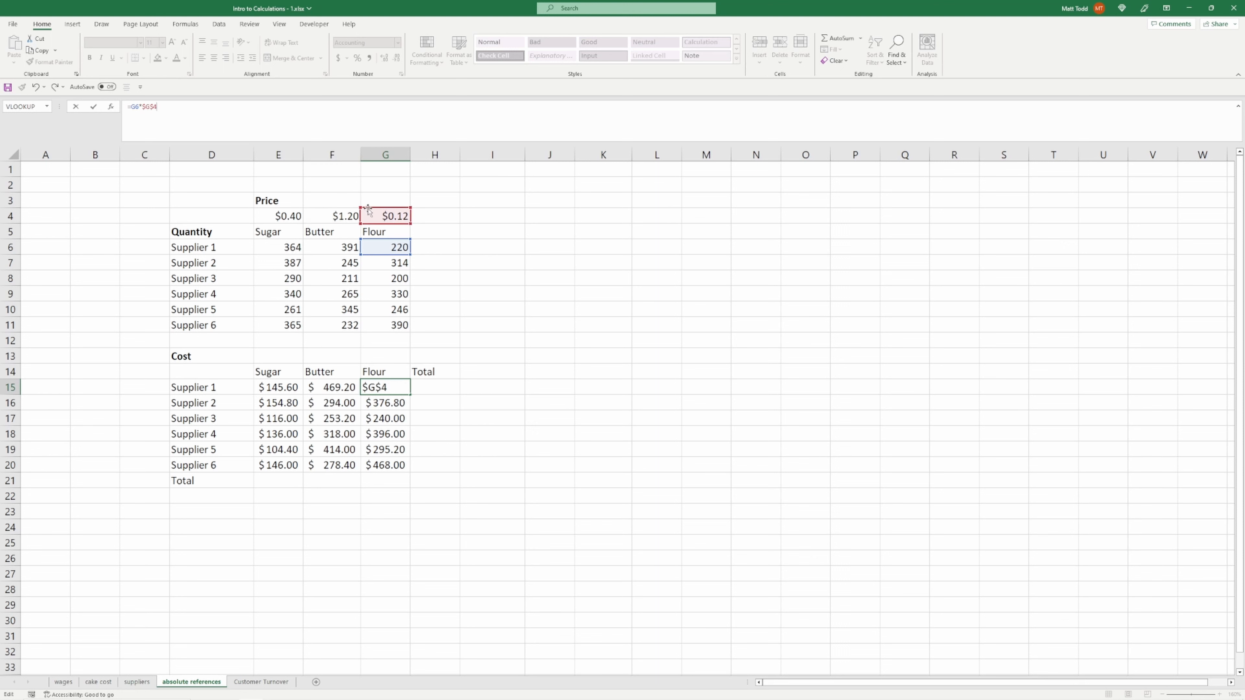
{"action": "key", "text": "Return"}
Copy the flour cost formula from G15 over G16:G20 and check the formulas for Suppliers 3 and 5
{"action": "key", "text": "Up"}
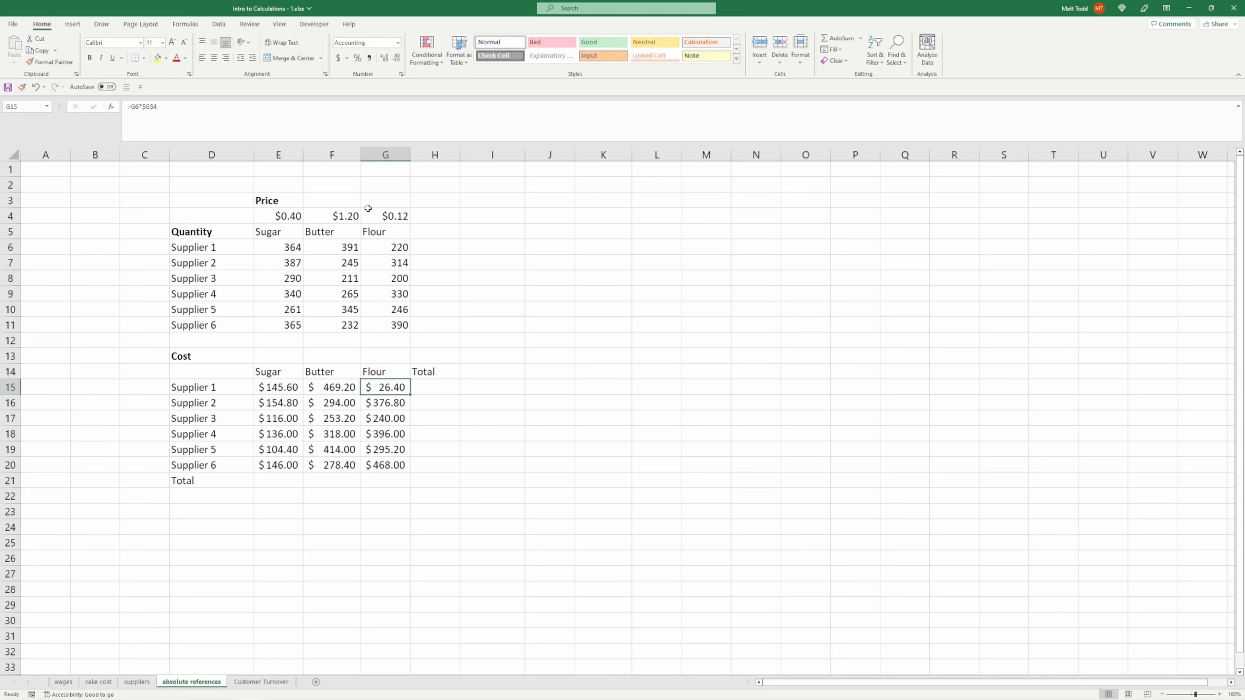
{"action": "key", "text": "ctrl+c"}
{"action": "key", "text": "Down"}
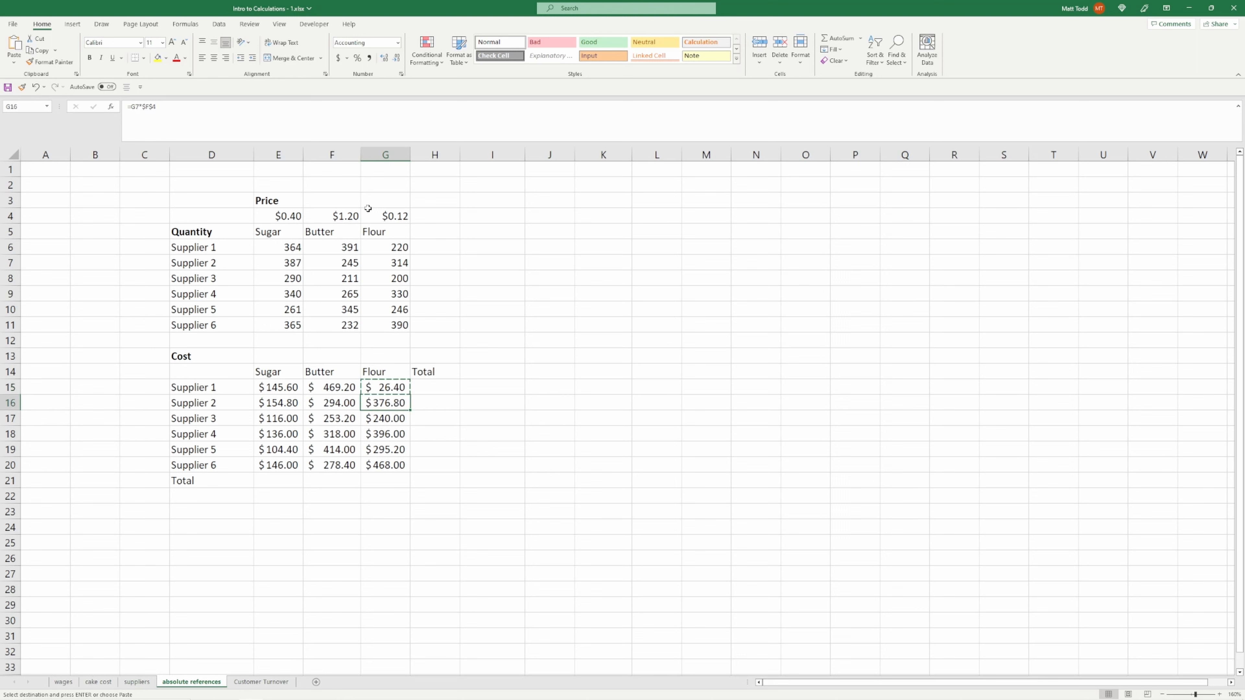
{"action": "key", "text": "ctrl+shift+Down"}
{"action": "key", "text": "ctrl+v"}
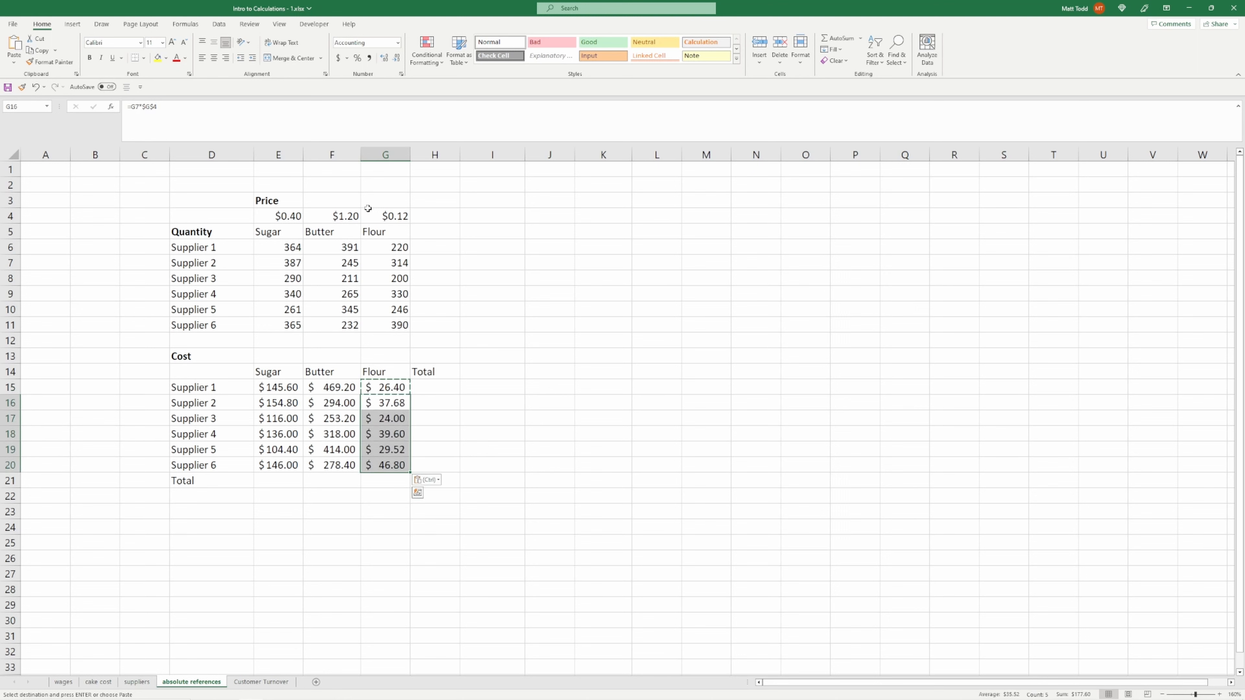
{"action": "key", "text": "Escape"}
{"action": "left_click", "coordinate": [399, 416]}
{"action": "double_click", "coordinate": [402, 415]}
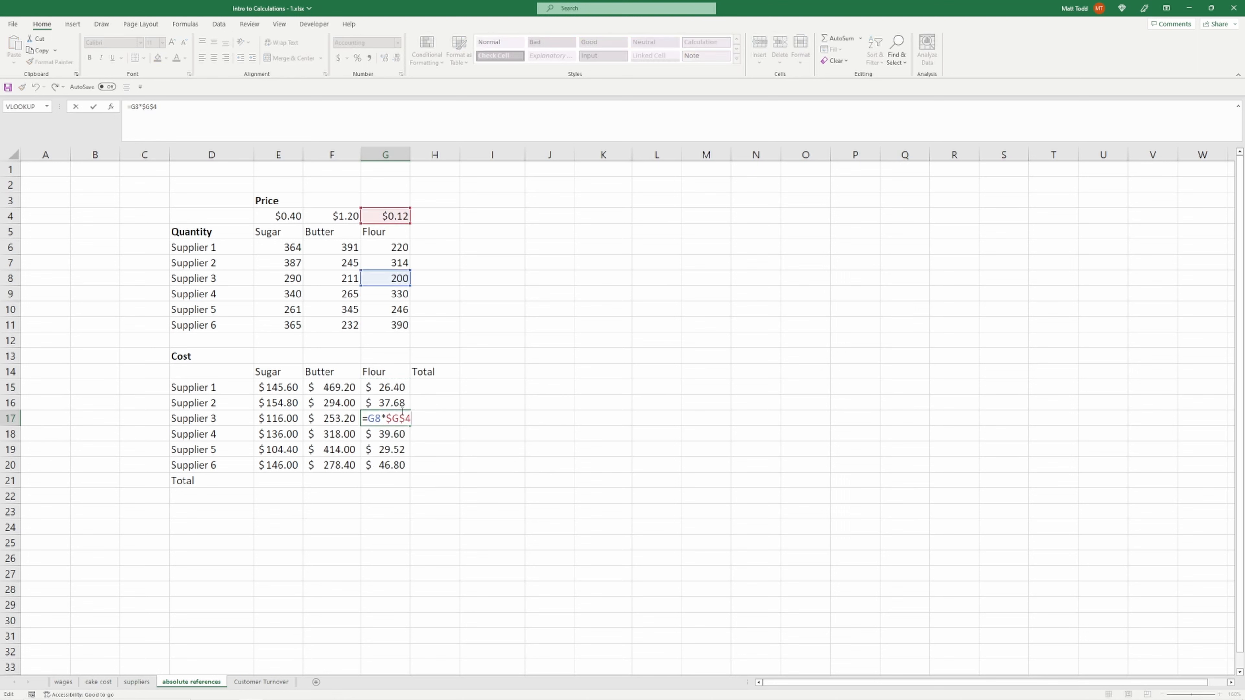
{"action": "double_click", "coordinate": [400, 447]}
{"action": "key", "text": "Escape"}
Total Supplier 1's costs in H15 with =SUM(E15:G15) and Supplier 2's costs in H16 with AutoSum
{"action": "left_click", "coordinate": [444, 386]}
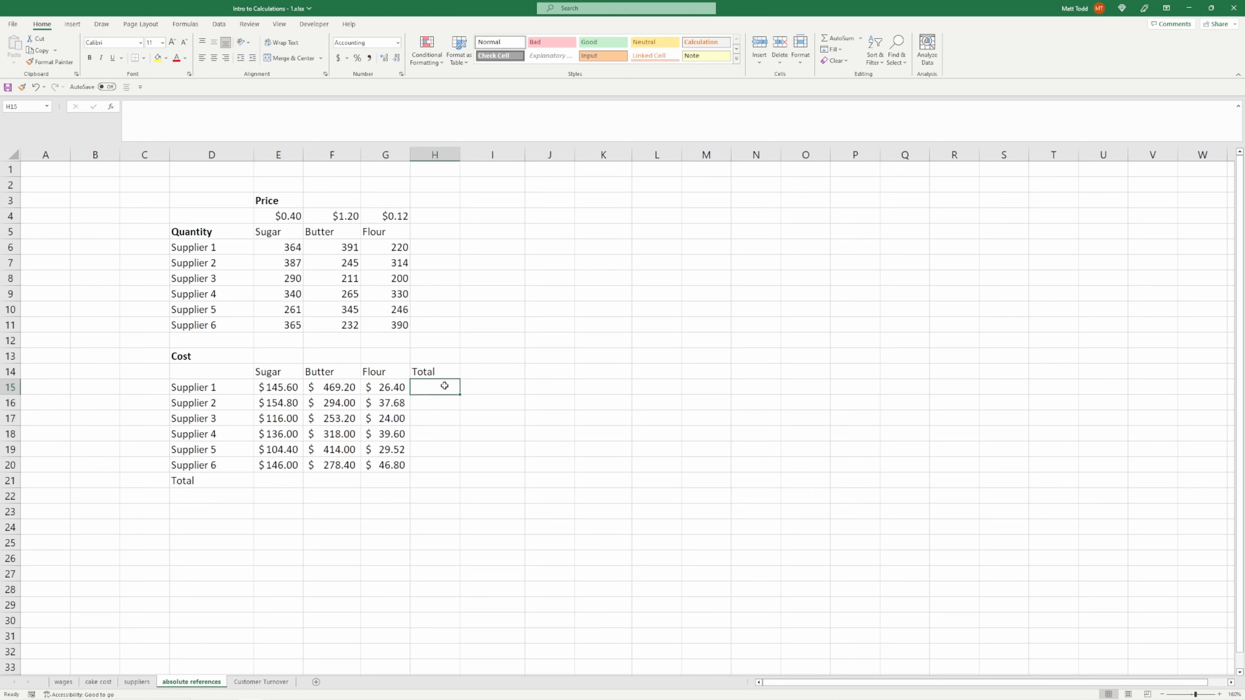
{"action": "type", "text": "=sum"}
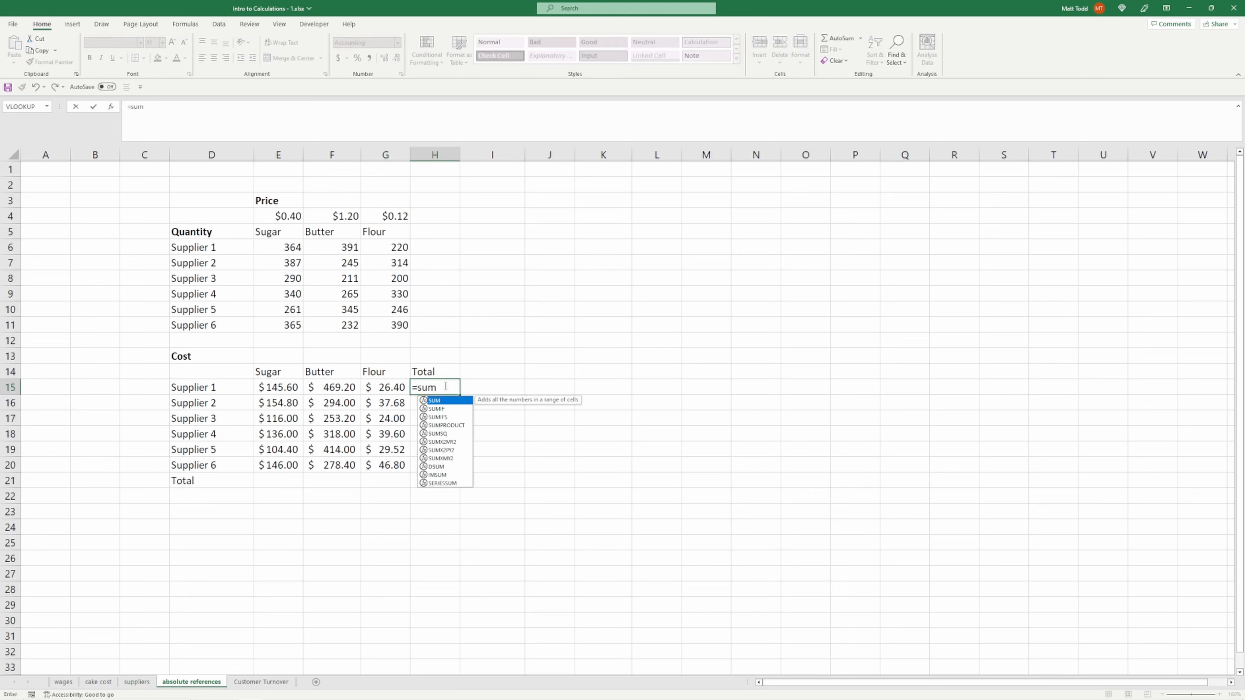
{"action": "key", "text": "Tab"}
{"action": "left_click_drag", "start_coordinate": [392, 388], "coordinate": [271, 382]}
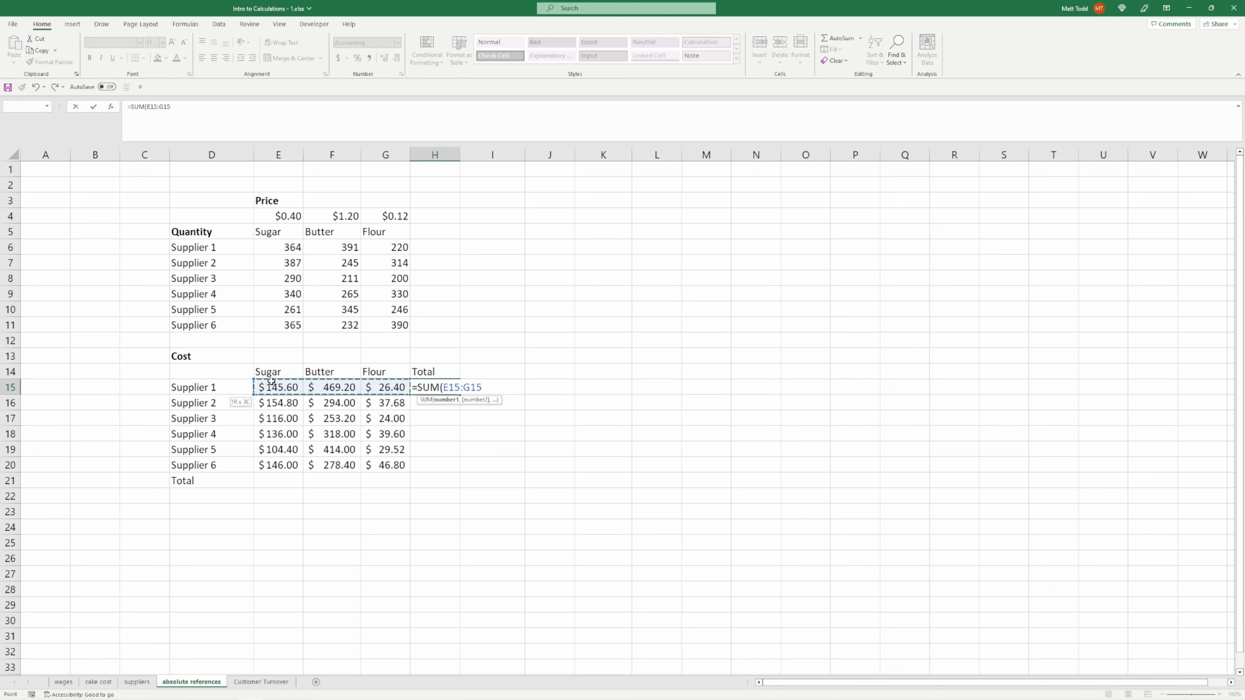
{"action": "key", "text": "Return"}
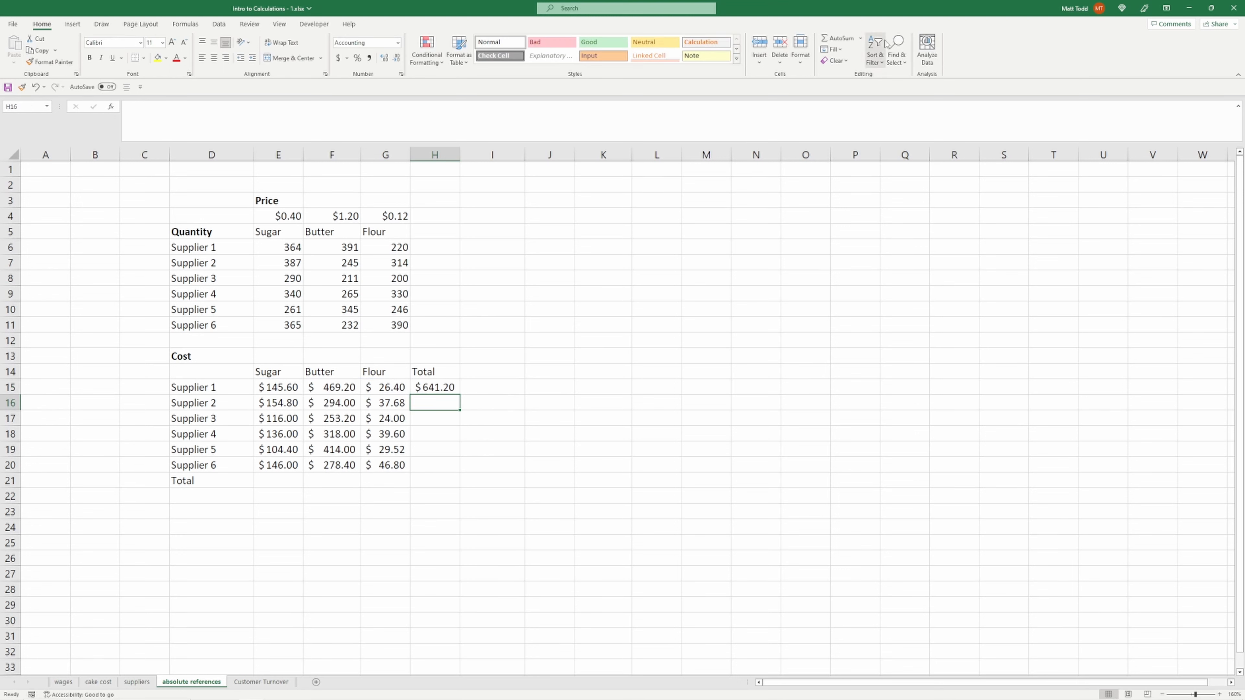
{"action": "left_click", "coordinate": [835, 39]}
{"action": "left_click", "coordinate": [834, 40]}
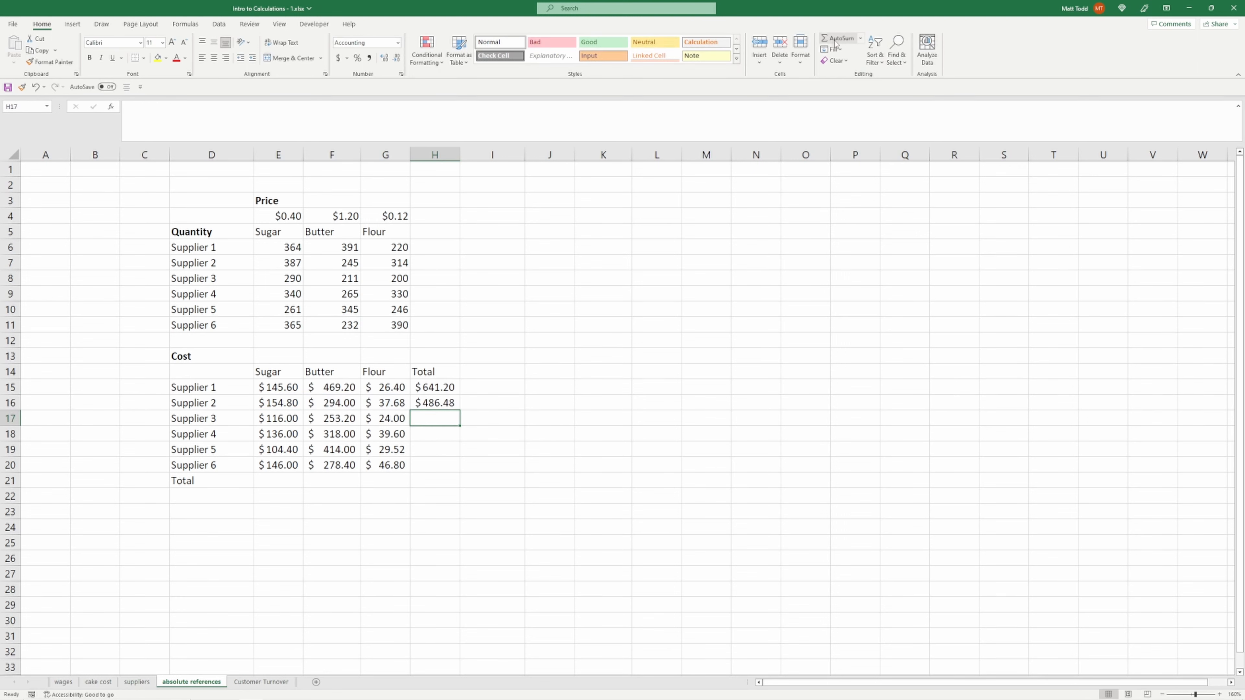
{"action": "left_click", "coordinate": [835, 41]}
{"action": "left_click", "coordinate": [834, 41]}
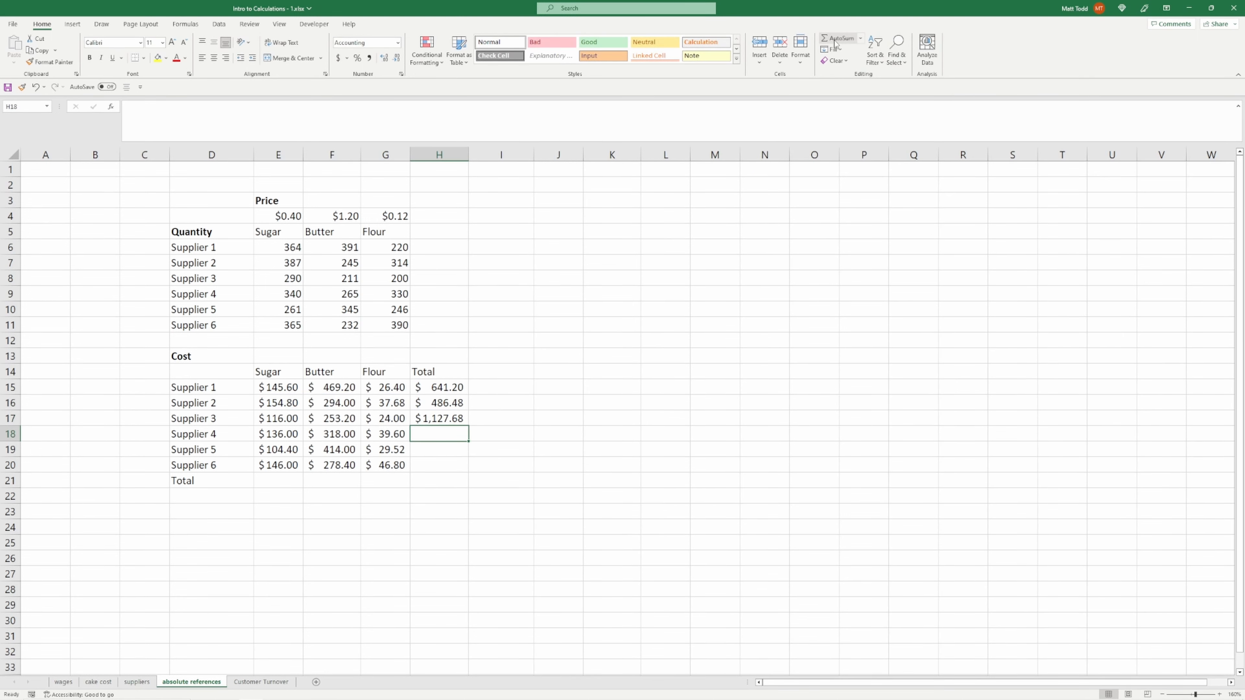
{"action": "key", "text": "ctrl+z"}
Total the costs of Suppliers 3 and 4 with AutoSum, using E17:G17 in H17 and E18:G18 in H18
{"action": "left_click", "coordinate": [828, 39]}
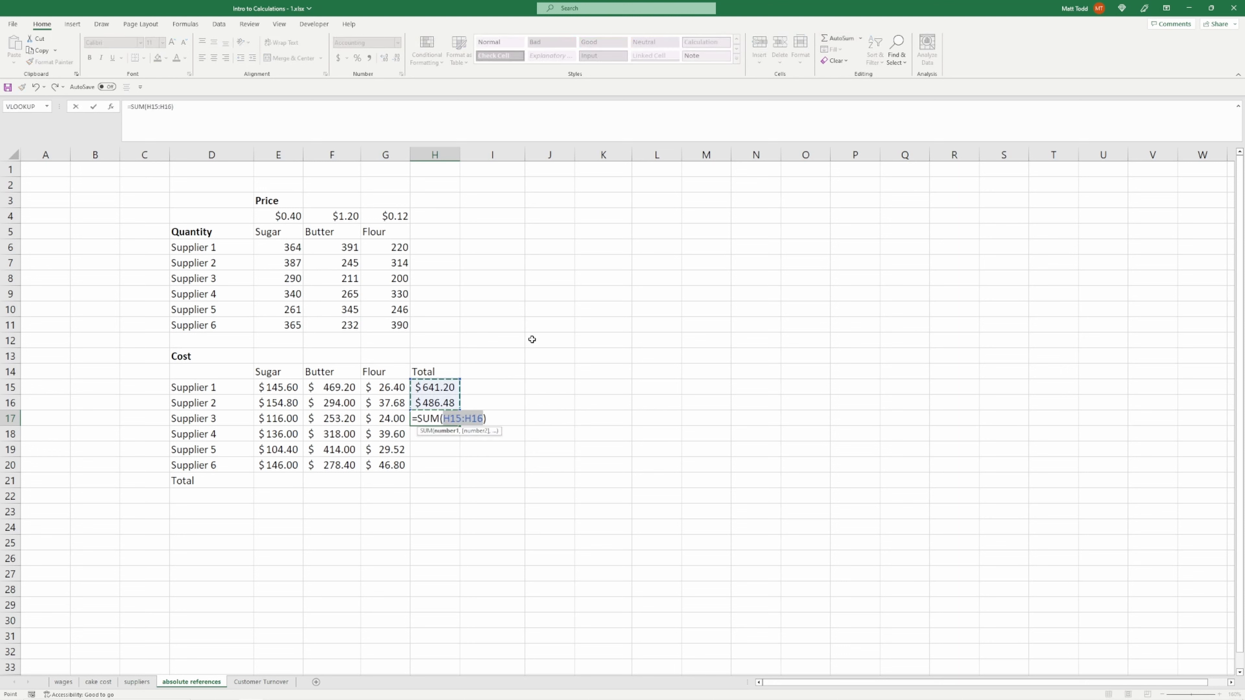
{"action": "left_click_drag", "start_coordinate": [382, 418], "coordinate": [300, 414]}
{"action": "key", "text": "Return"}
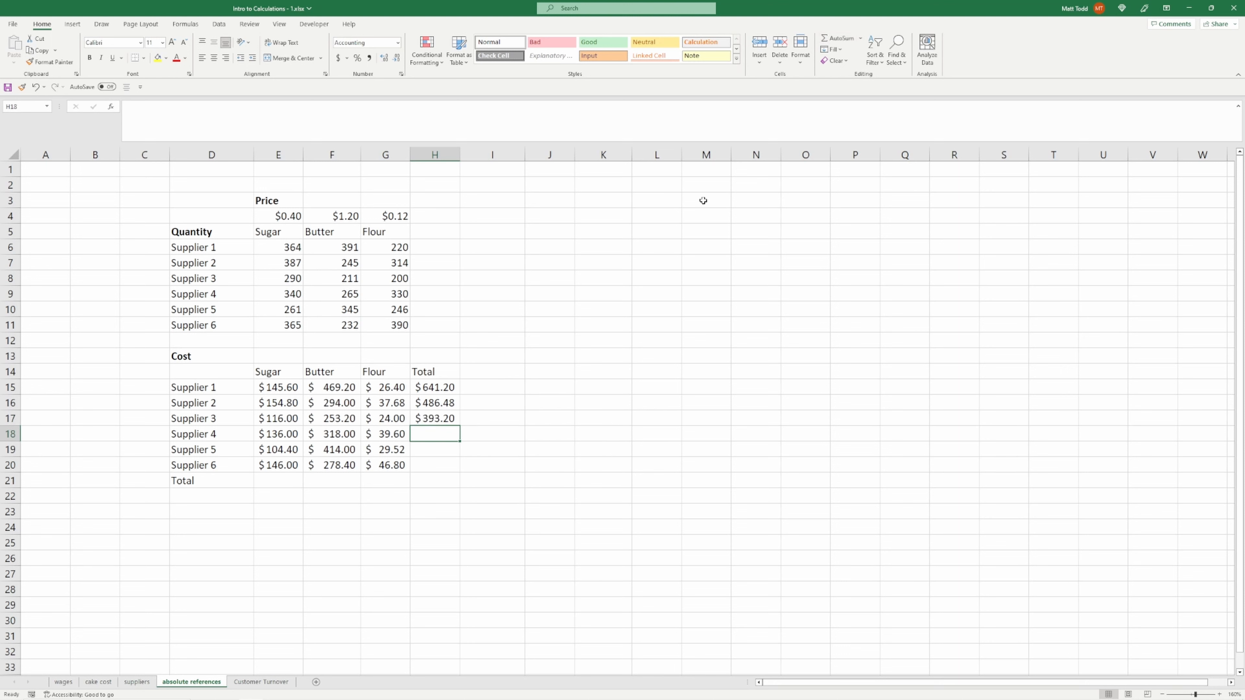
{"action": "left_click", "coordinate": [833, 38]}
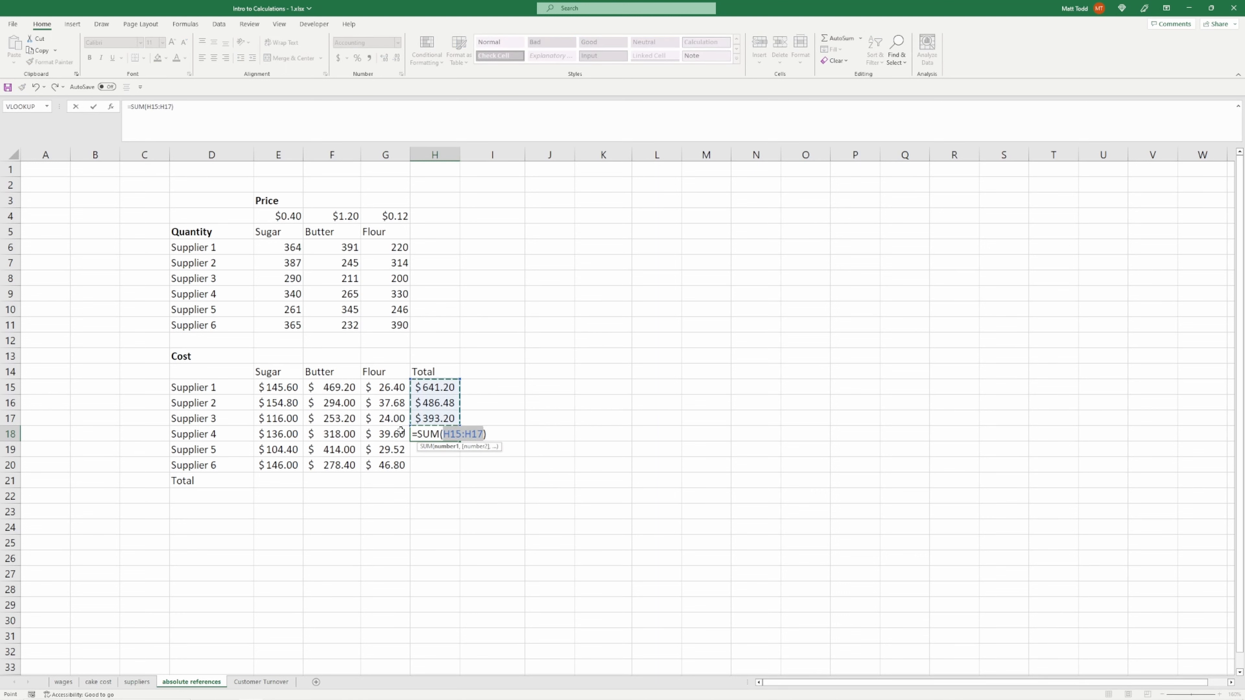
{"action": "left_click_drag", "start_coordinate": [387, 434], "coordinate": [274, 442]}
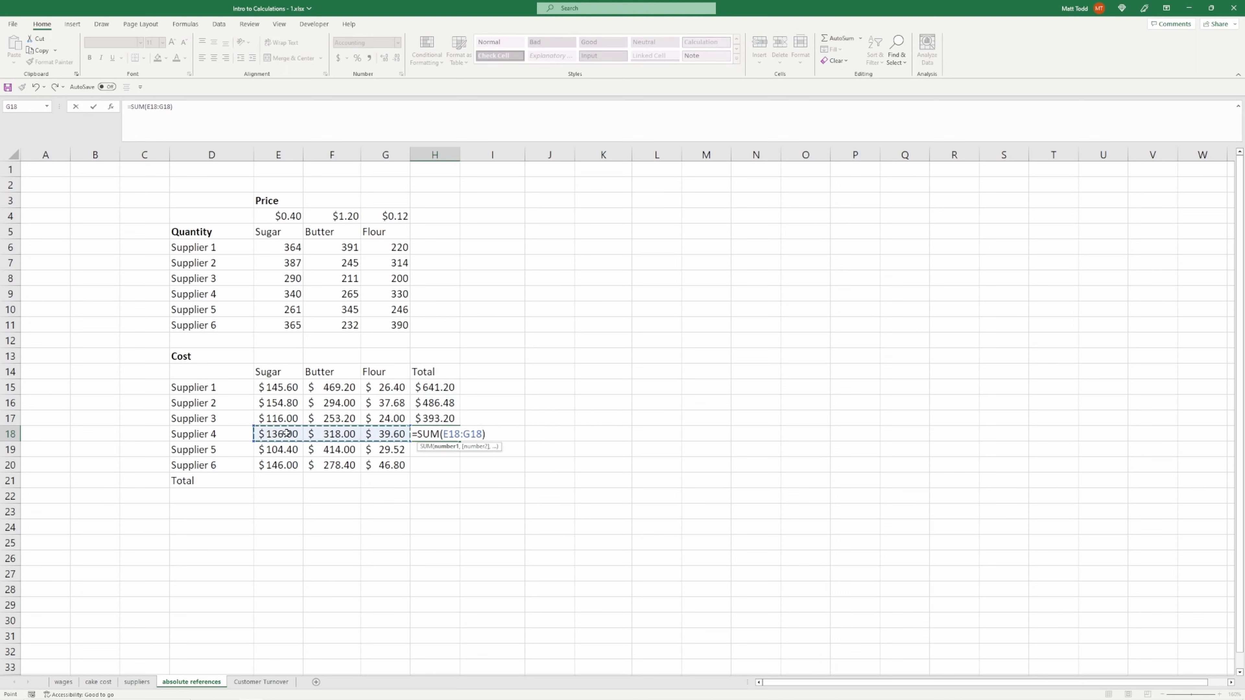
{"action": "key", "text": "Return"}
Copy the Supplier 4 total formula from H18 down to H19 and H20 for Suppliers 5 and 6
{"action": "left_click", "coordinate": [434, 434]}
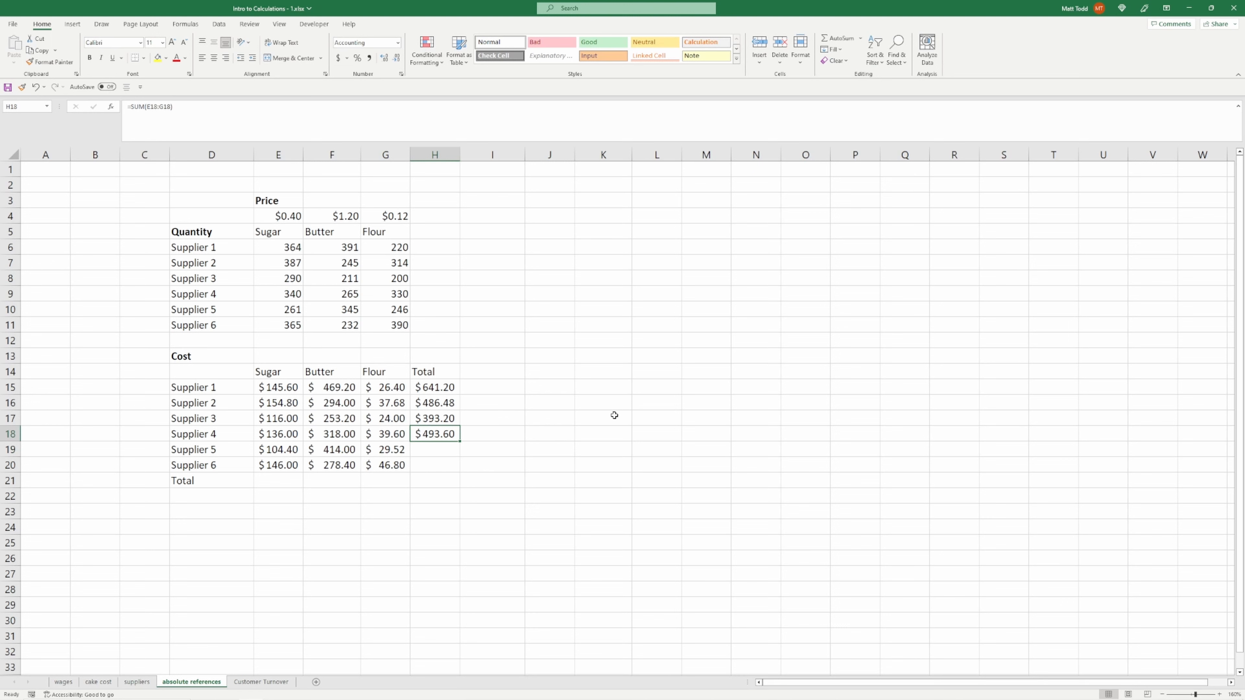
{"action": "key", "text": "ctrl+c"}
{"action": "left_click", "coordinate": [439, 448]}
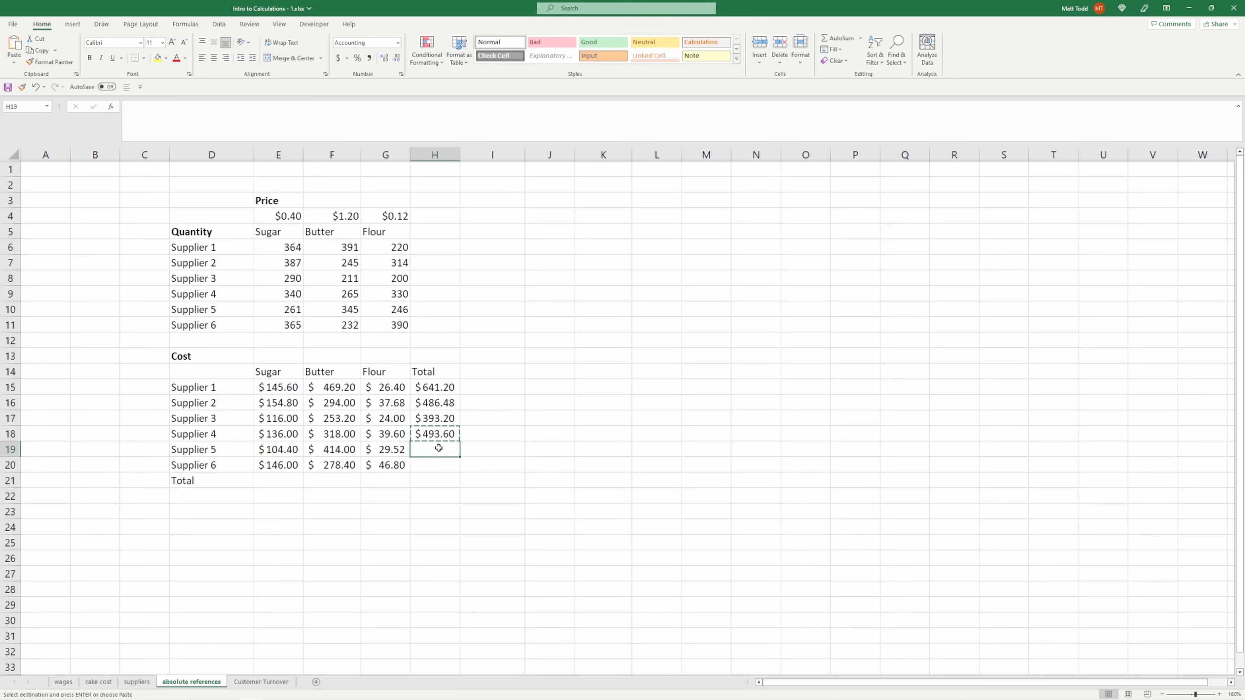
{"action": "type", "text": "=SUM(E19:G19)"}
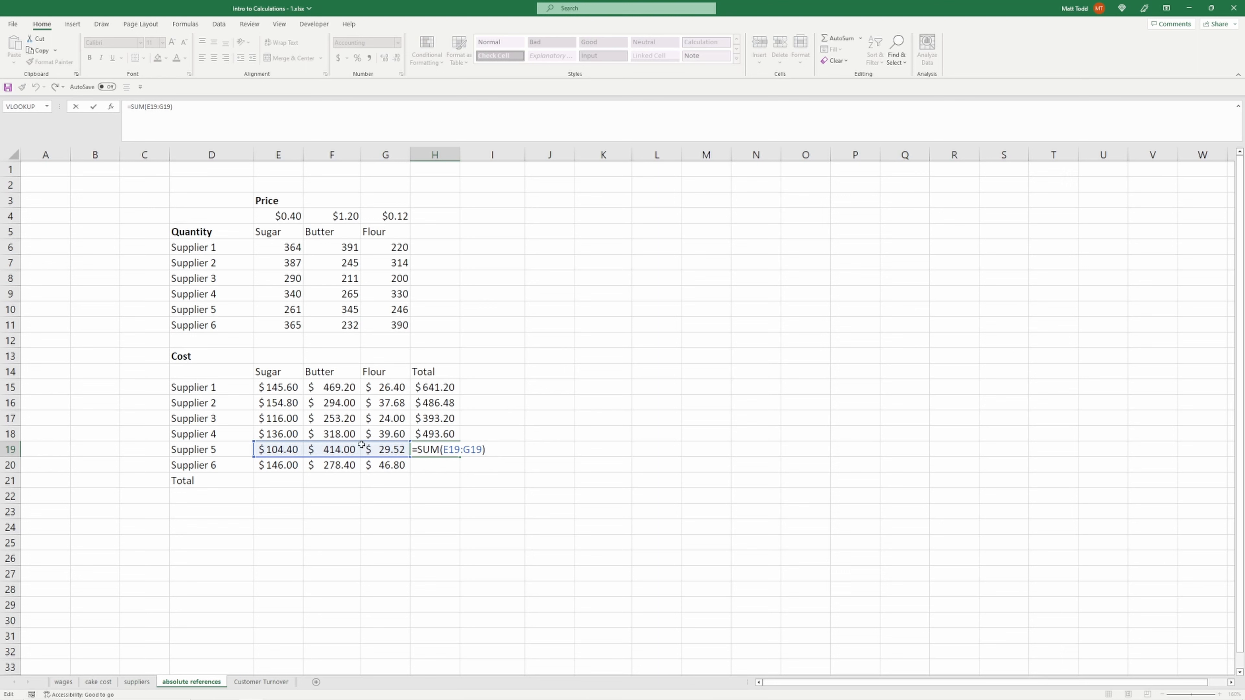
{"action": "key", "text": "ctrl+Return"}
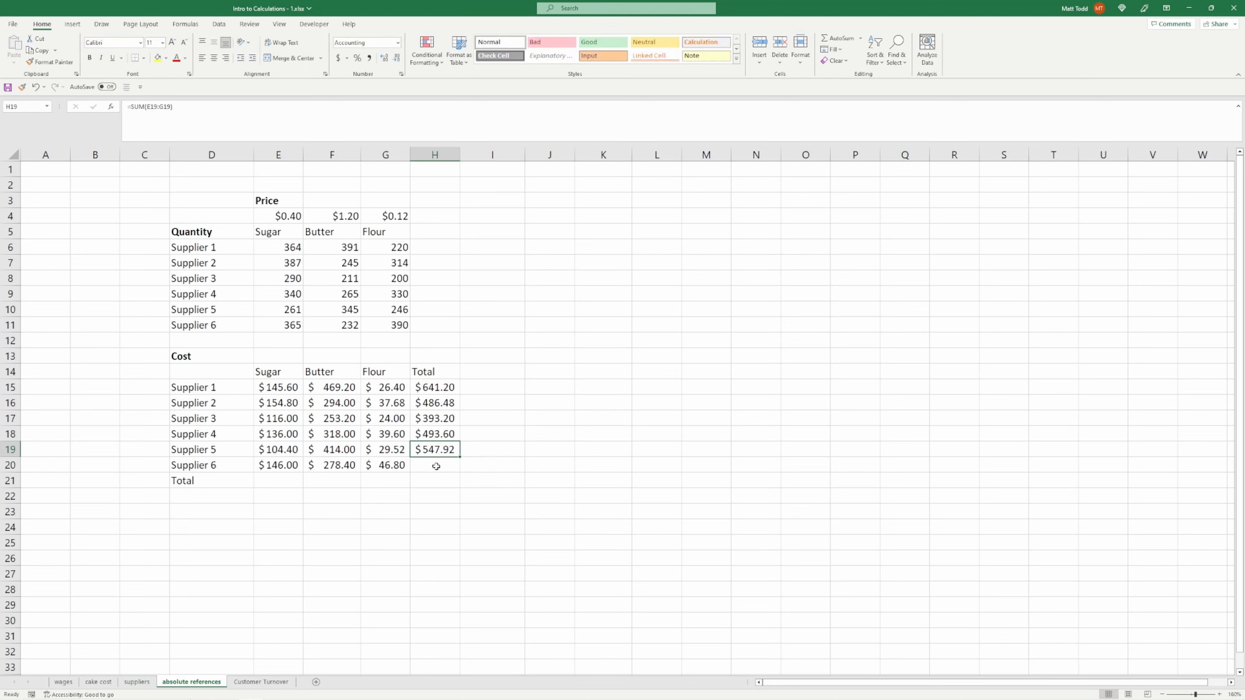
{"action": "key", "text": "ctrl+c"}
{"action": "key", "text": "Down"}
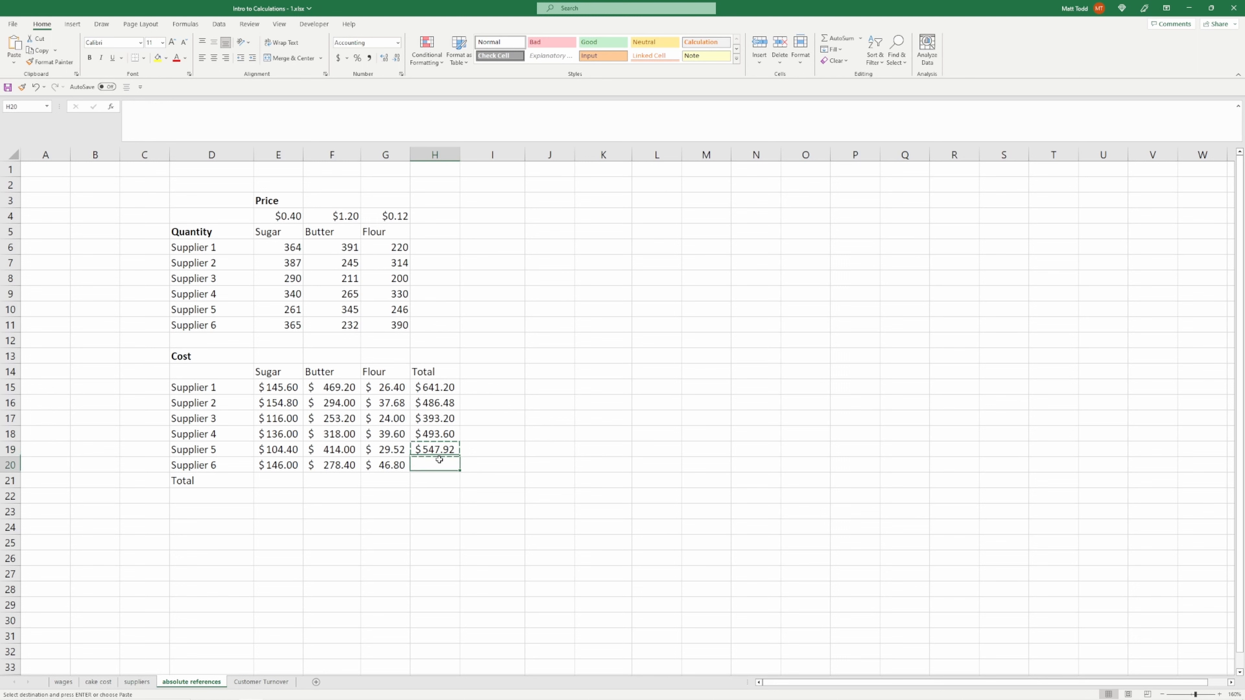
{"action": "key", "text": "ctrl+v"}
{"action": "key", "text": "Escape"}
Enter the grand total of all supplier totals in H21 with =SUM(H15:H20)
{"action": "key", "text": "Down"}
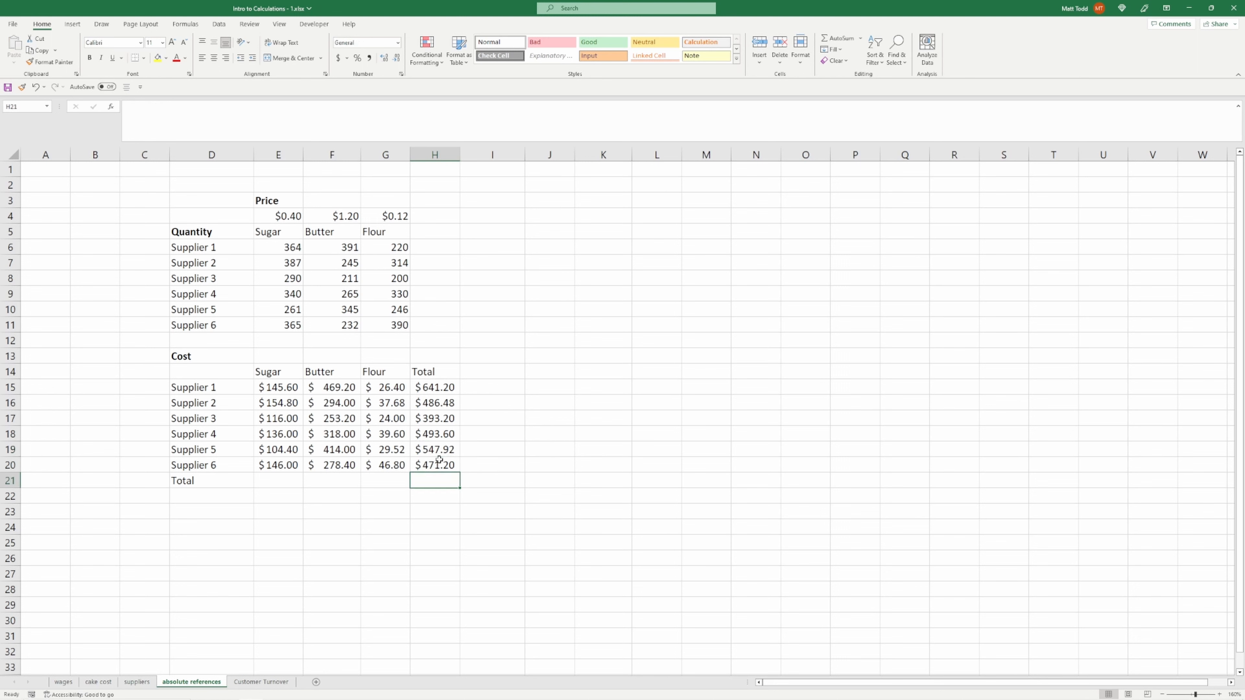
{"action": "type", "text": "=sum"}
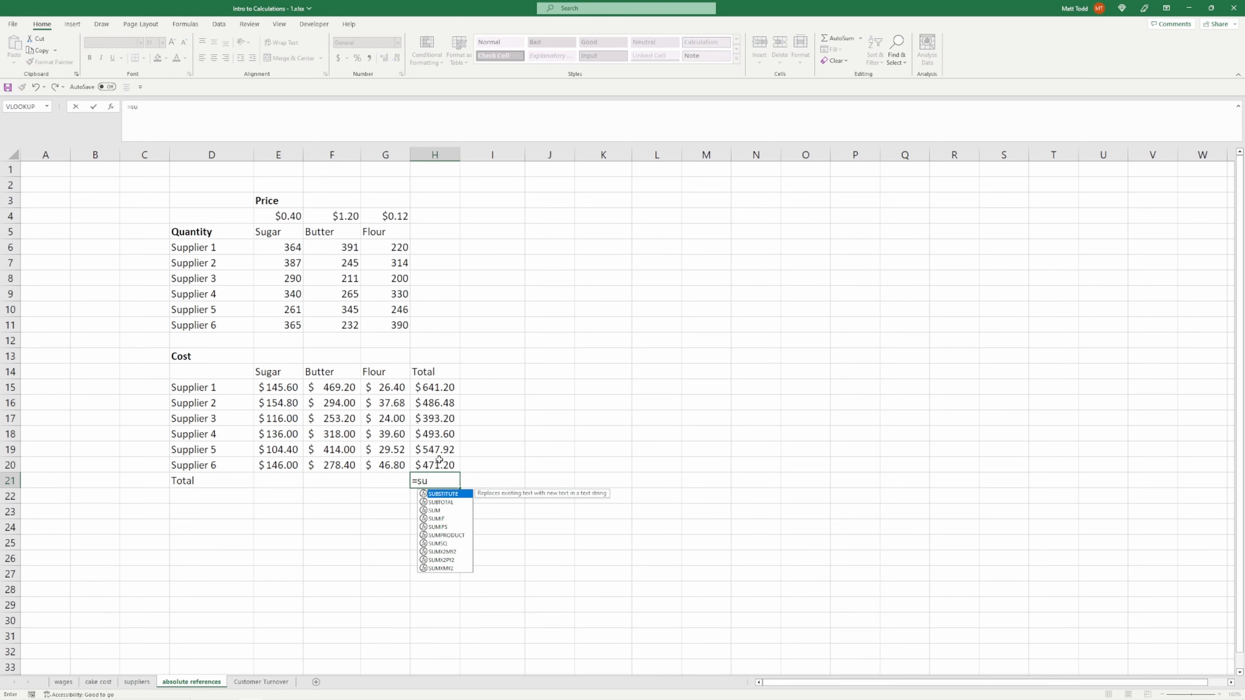
{"action": "key", "text": "Tab"}
{"action": "key", "text": "Up"}
{"action": "key", "text": "ctrl+shift+Up"}
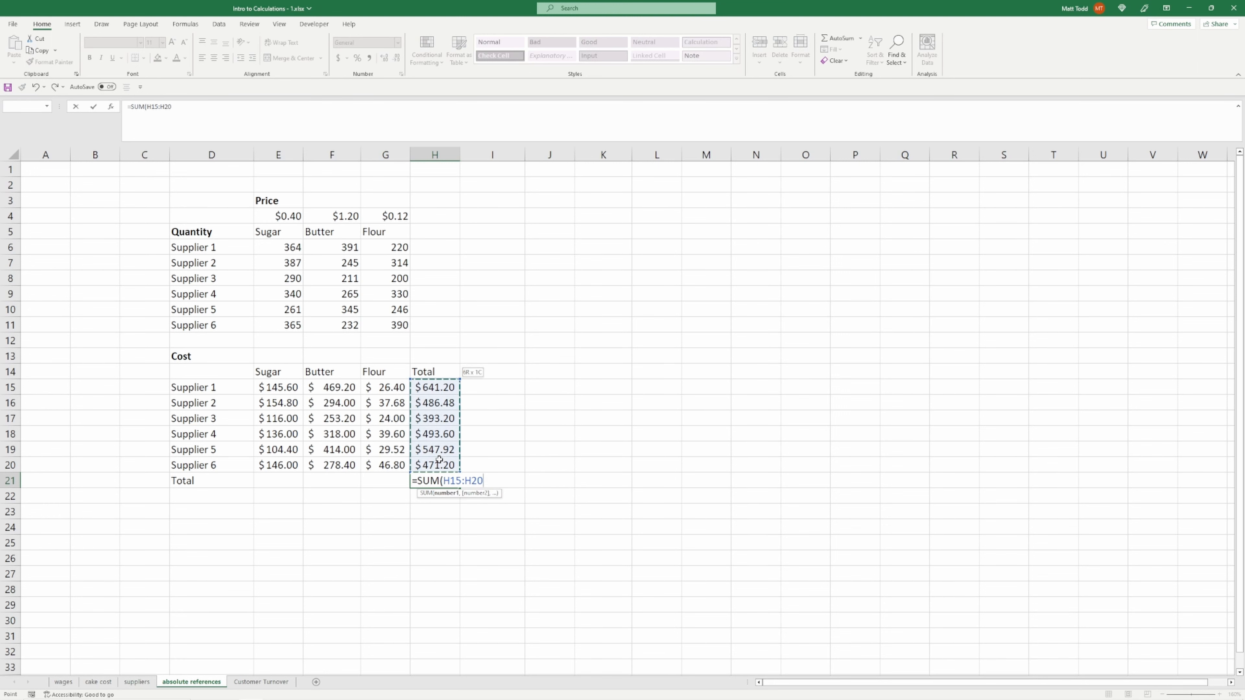
{"action": "key", "text": "Return"}
Total the Flour costs in G21 with =SUM(G15:G20)
{"action": "key", "text": "Left"}
{"action": "key", "text": "Up"}
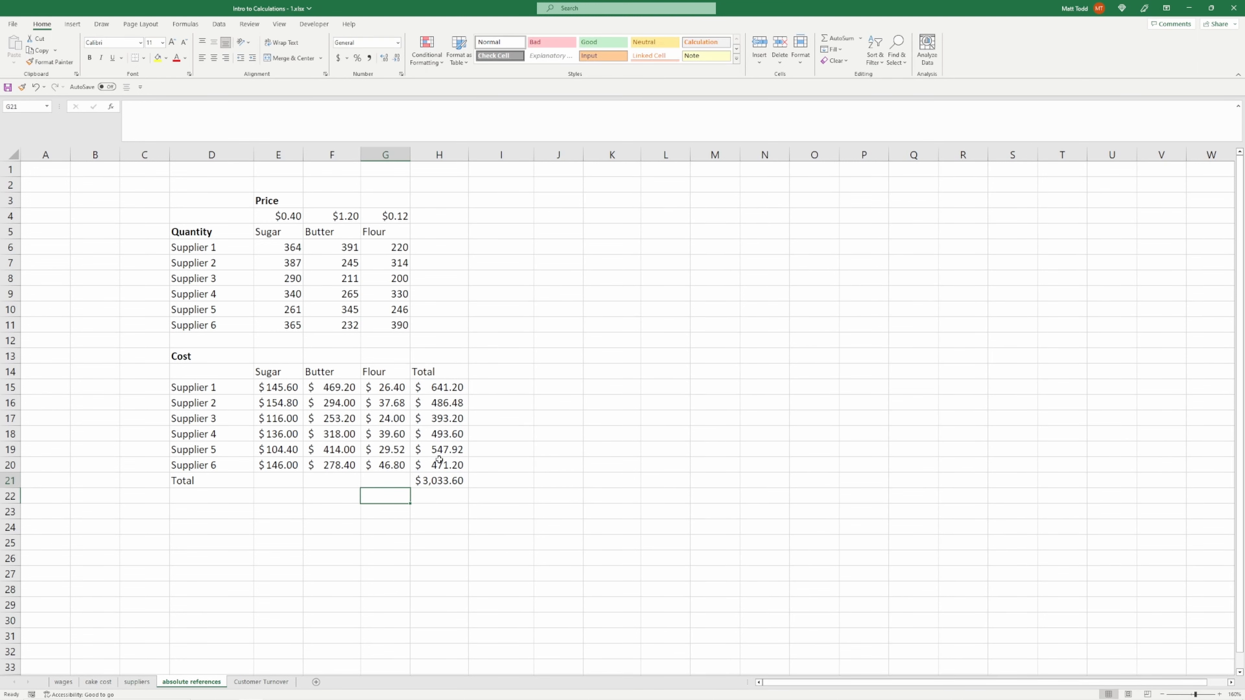
{"action": "type", "text": "=sum"}
{"action": "key", "text": "Tab"}
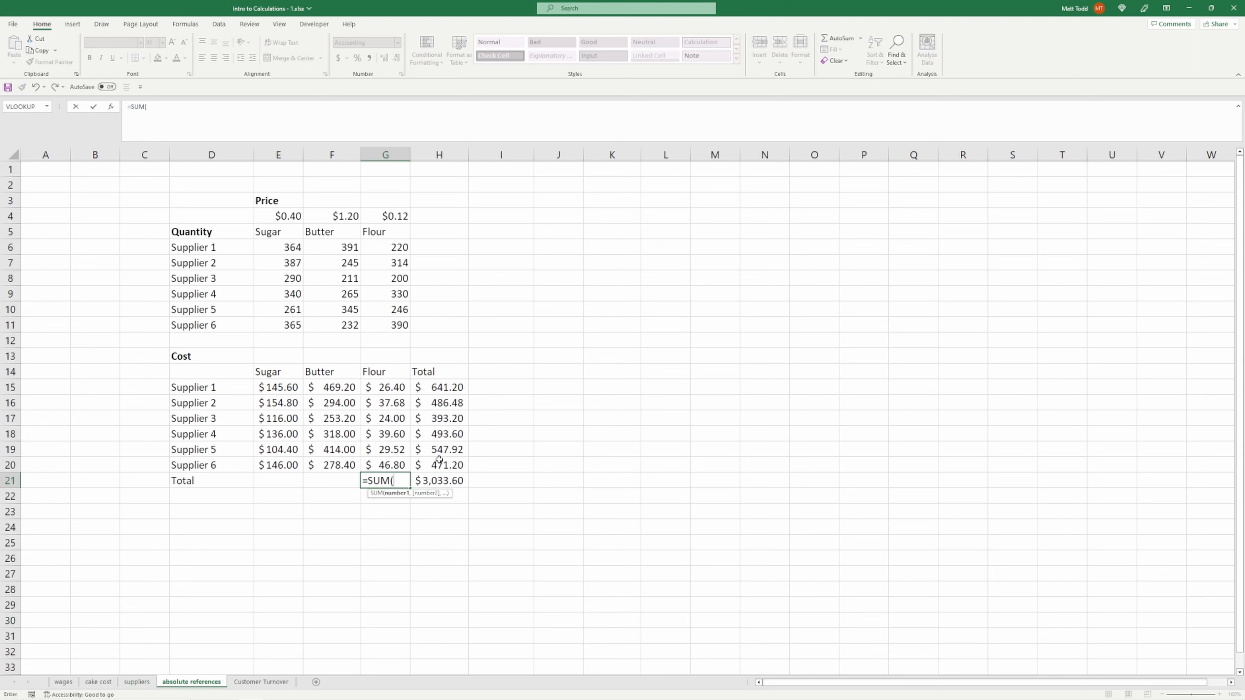
{"action": "left_click_drag", "start_coordinate": [394, 462], "coordinate": [394, 387]}
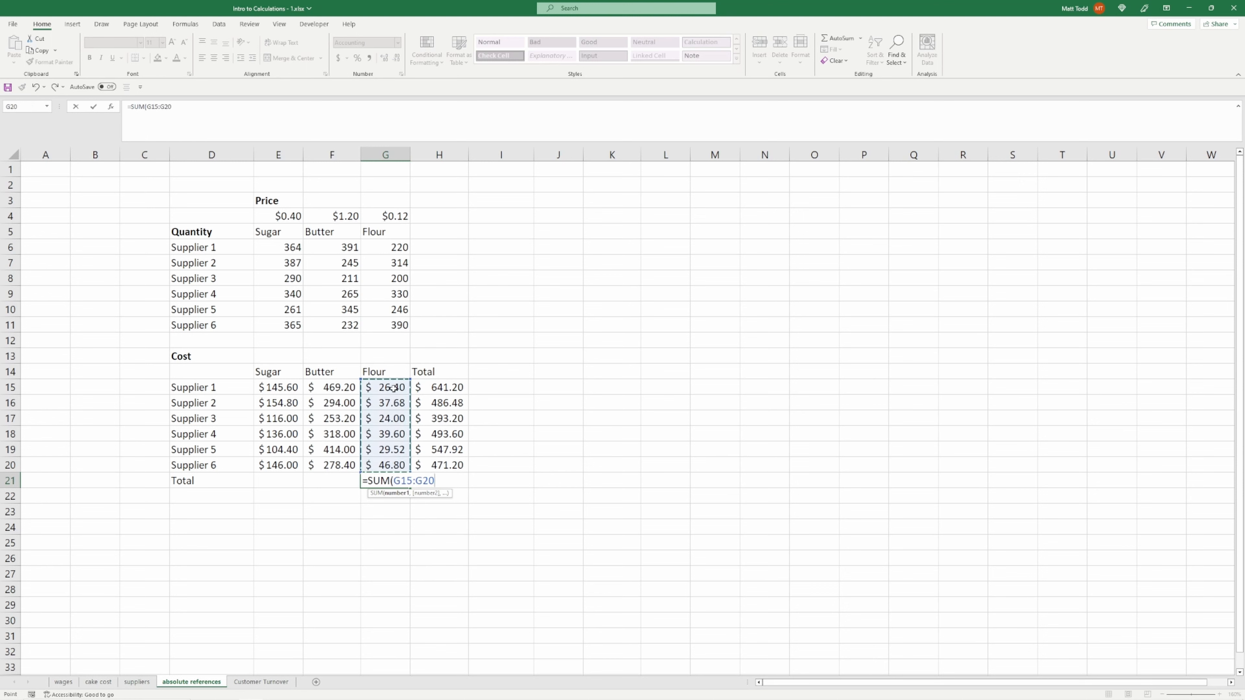
{"action": "key", "text": "ctrl+Return"}
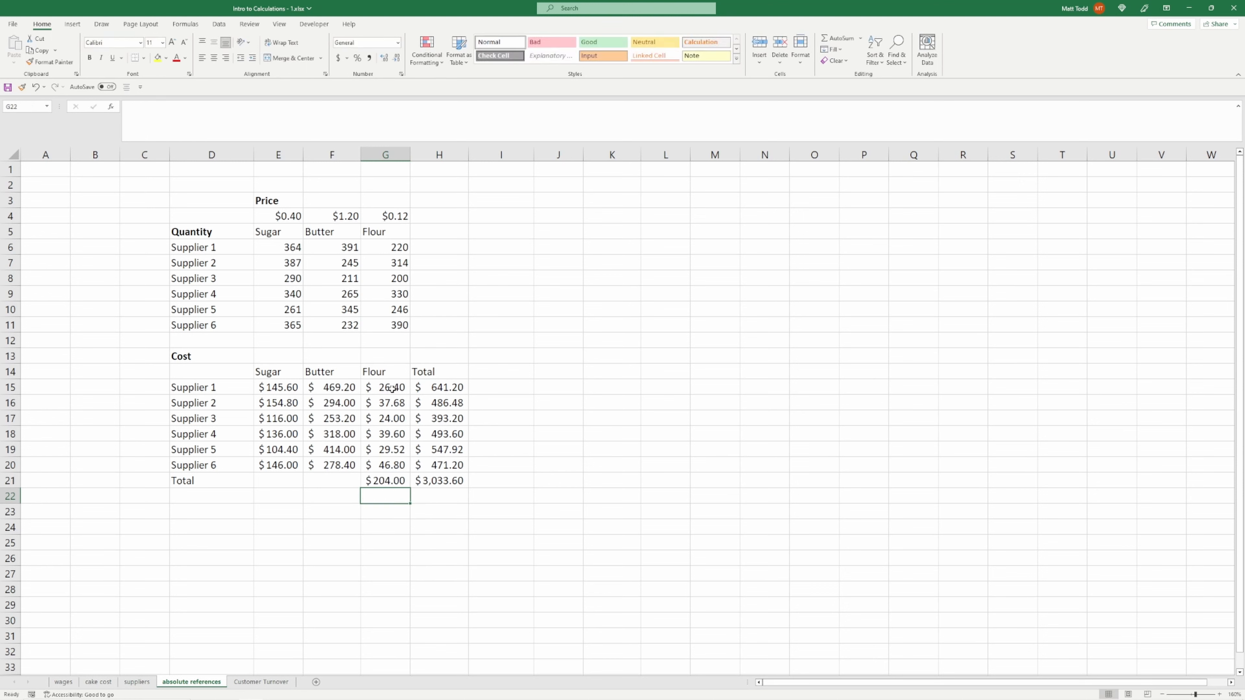
Copy the Flour total formula from G21 to E21:F21 for the Sugar and Butter columns
{"action": "key", "text": "ctrl+c"}
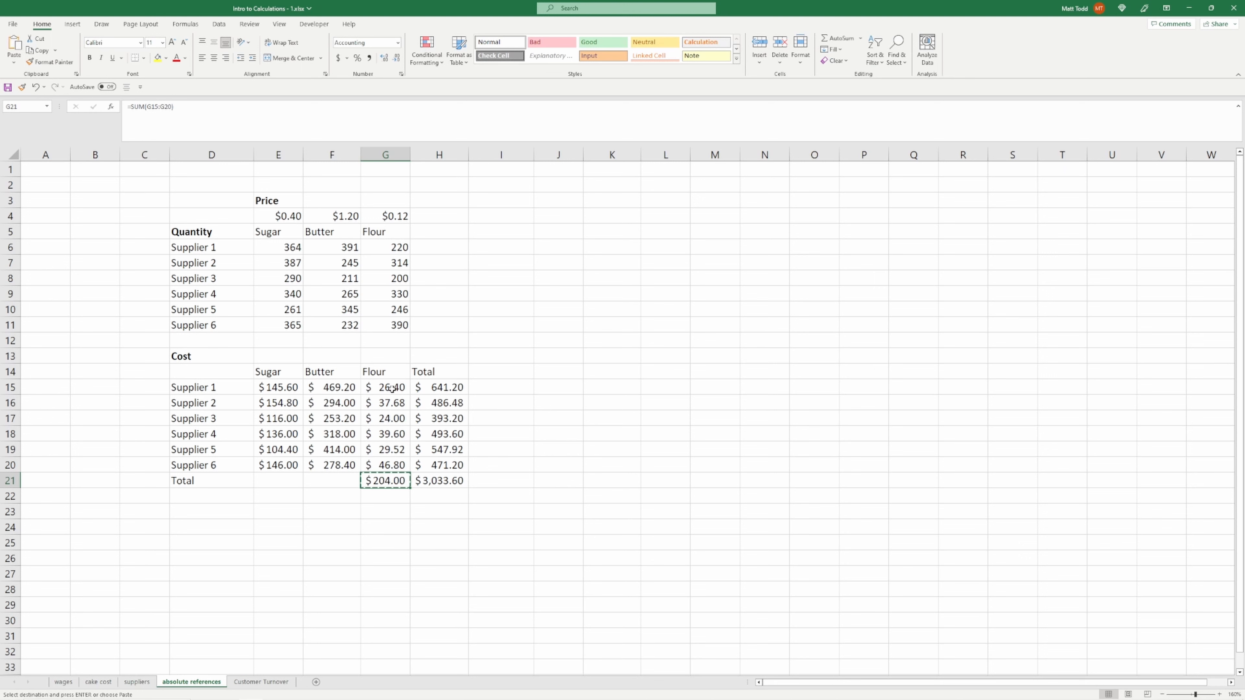
{"action": "key", "text": "Left"}
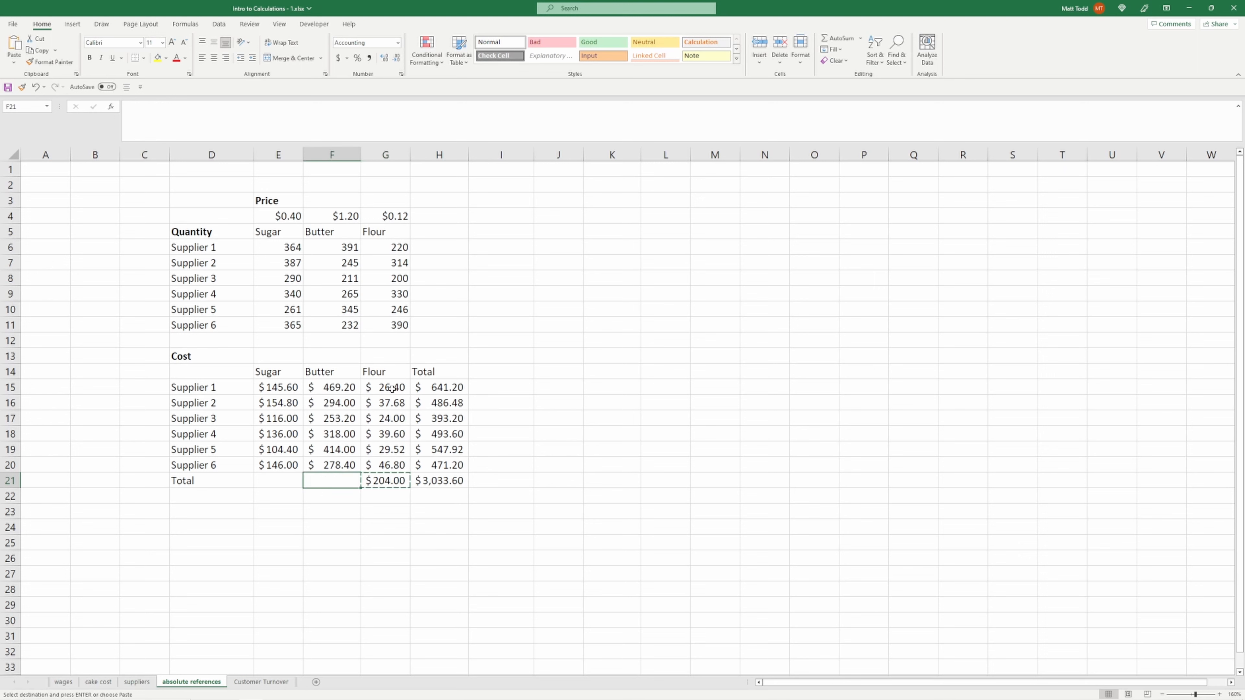
{"action": "key", "text": "shift+Left"}
{"action": "key", "text": "ctrl+v"}
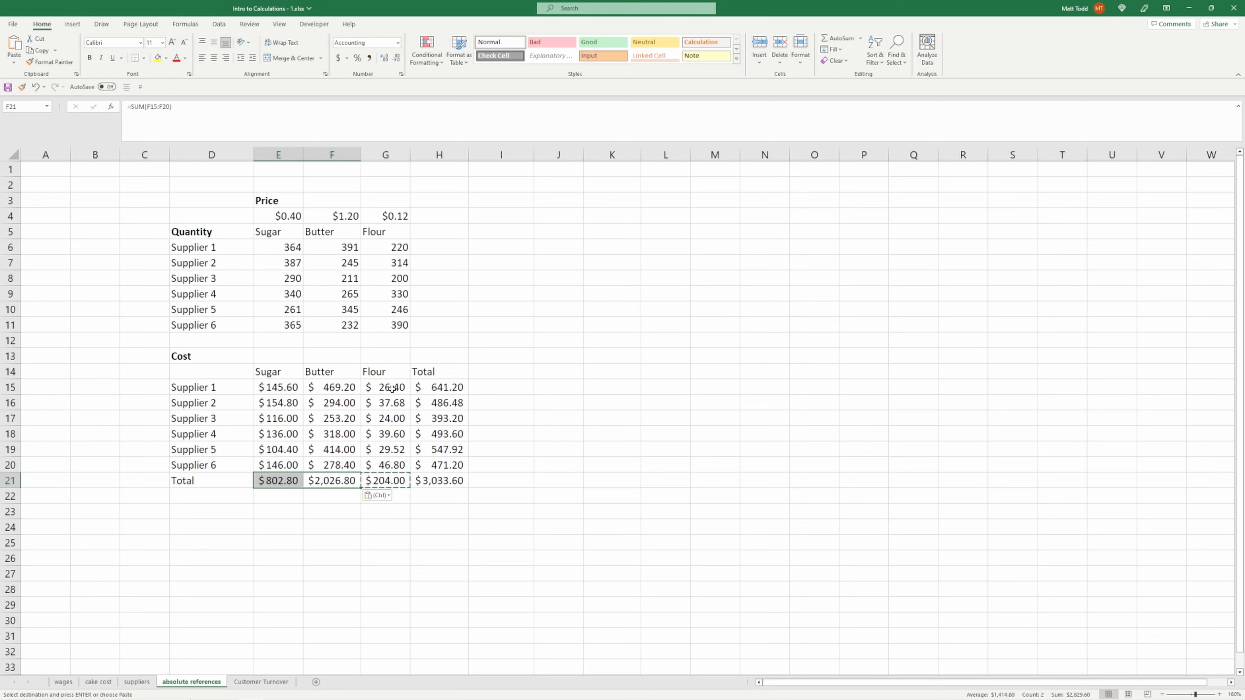
{"action": "left_click", "coordinate": [395, 387]}
{"action": "key", "text": "Escape"}
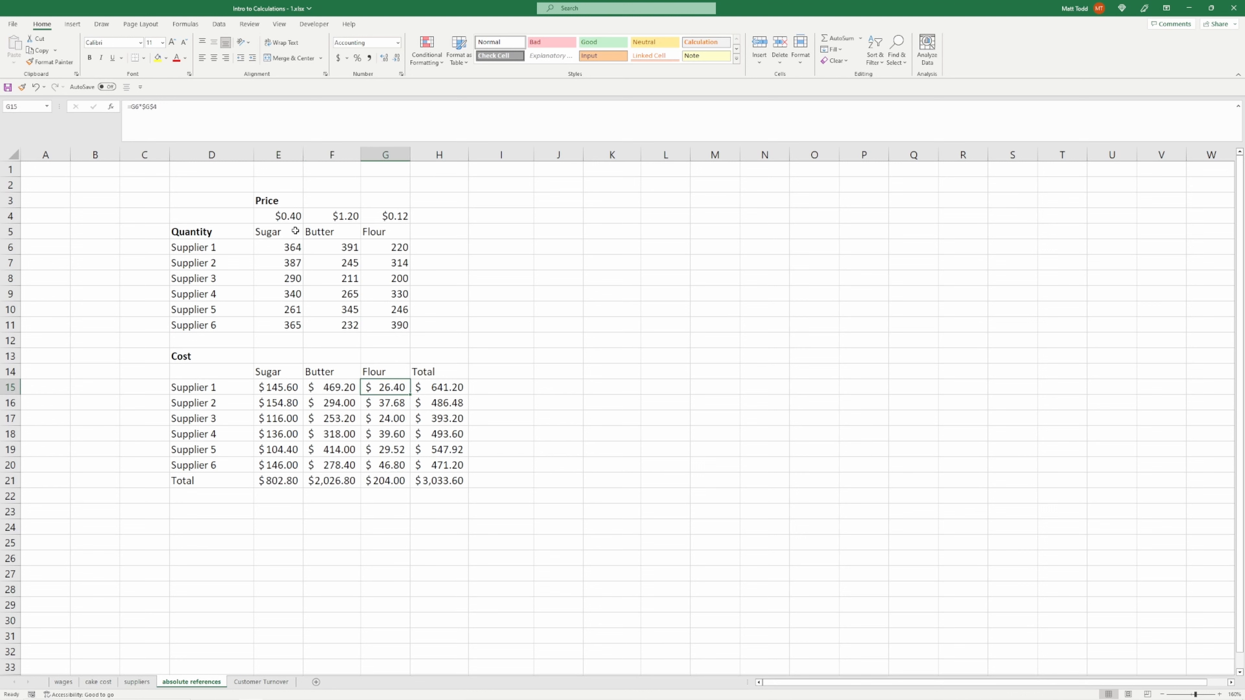
Set the sugar price in E4 to 0.45
{"action": "left_click", "coordinate": [294, 220]}
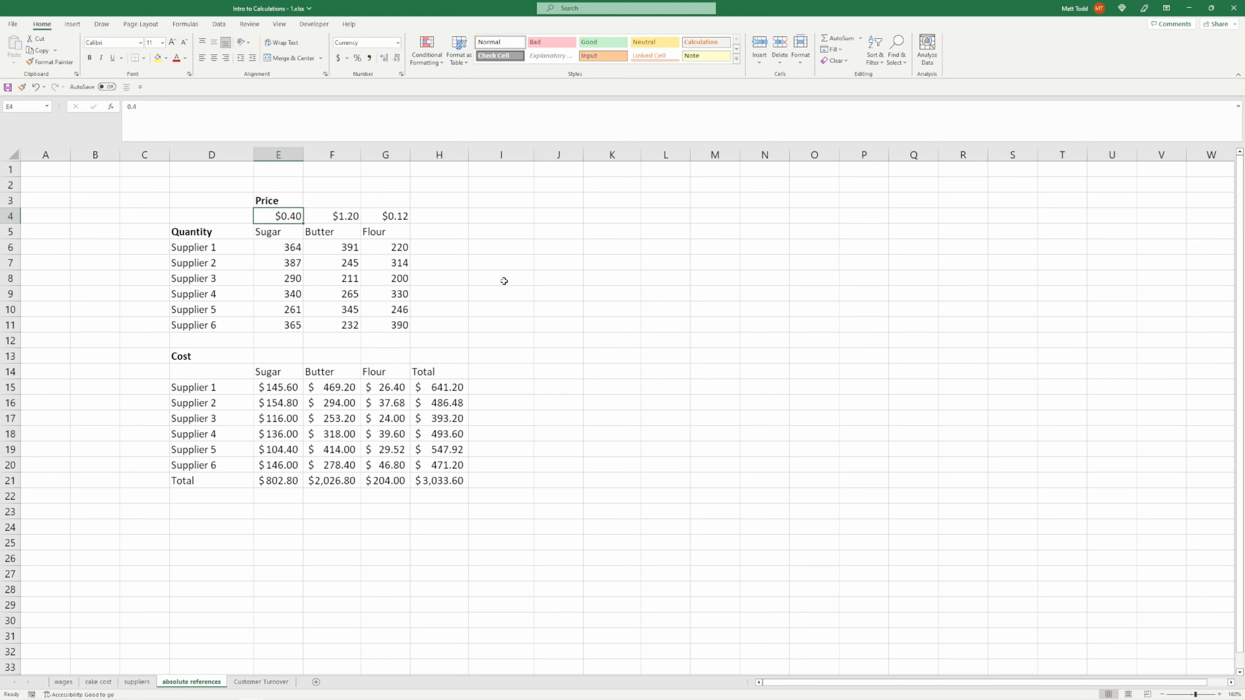
{"action": "type", "text": ".45"}
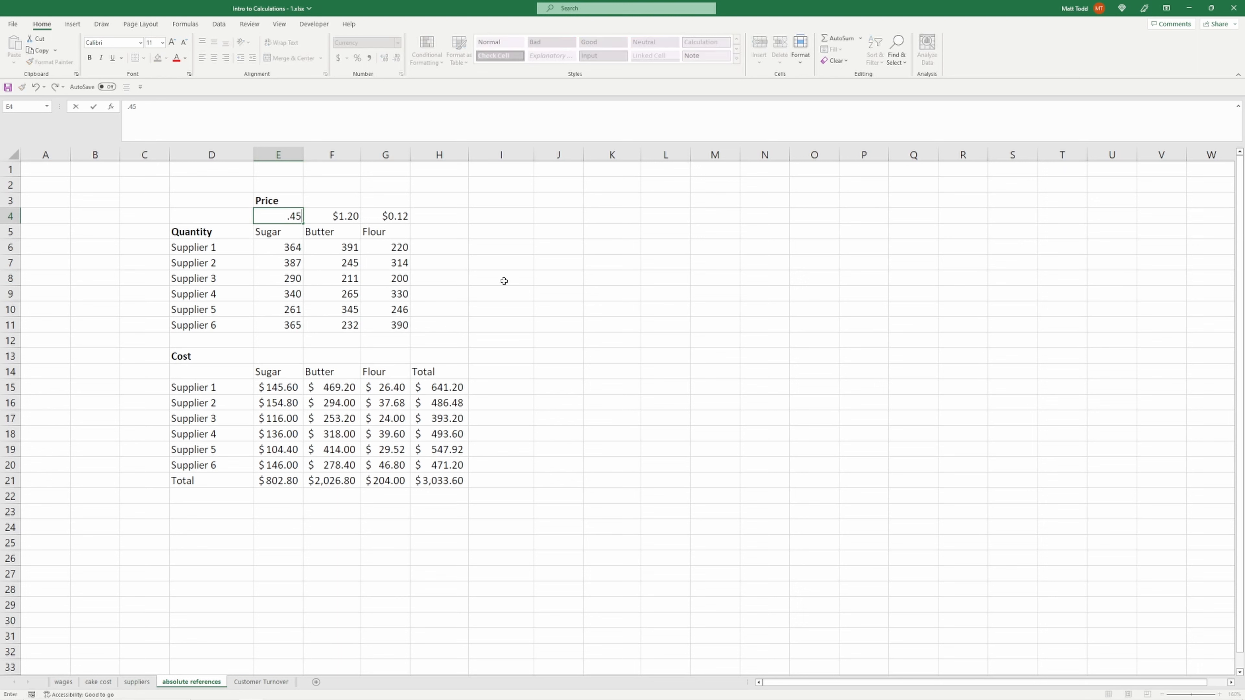
{"action": "key", "text": "Return"}
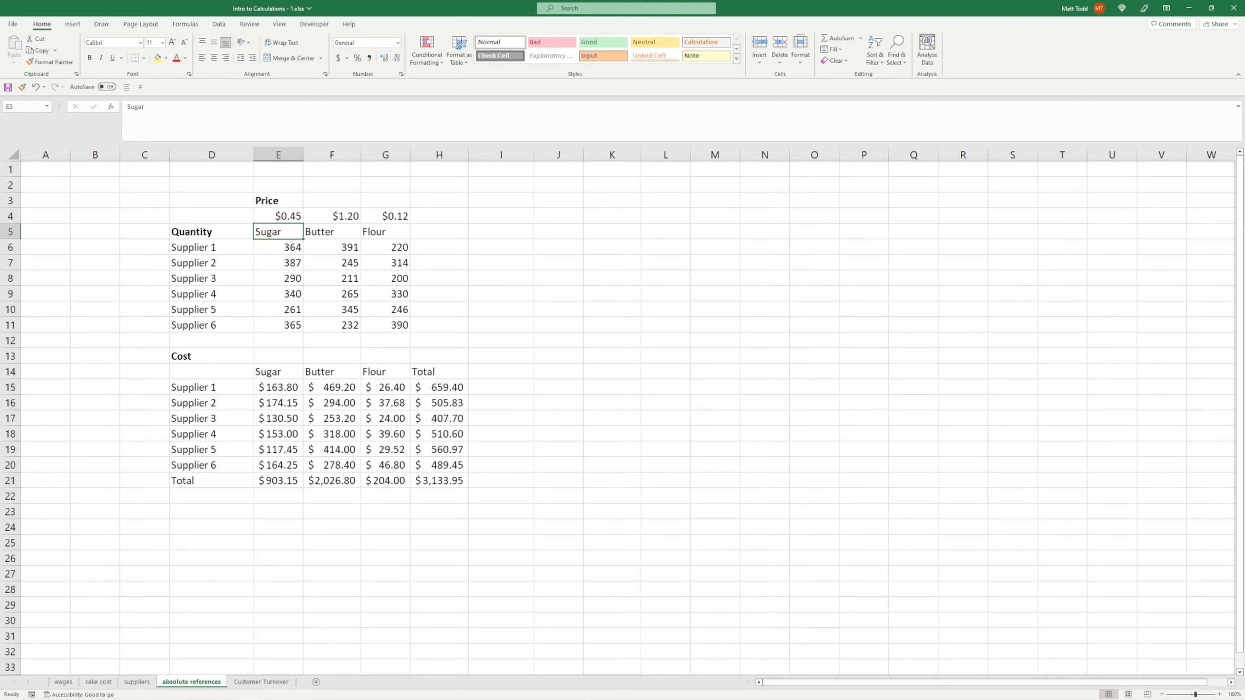
Open the Customer Turnover sheet and examine its starting values, yearly rates and the customer columns for years 1 to 10
{"action": "key", "text": "ctrl+Page_Down"}
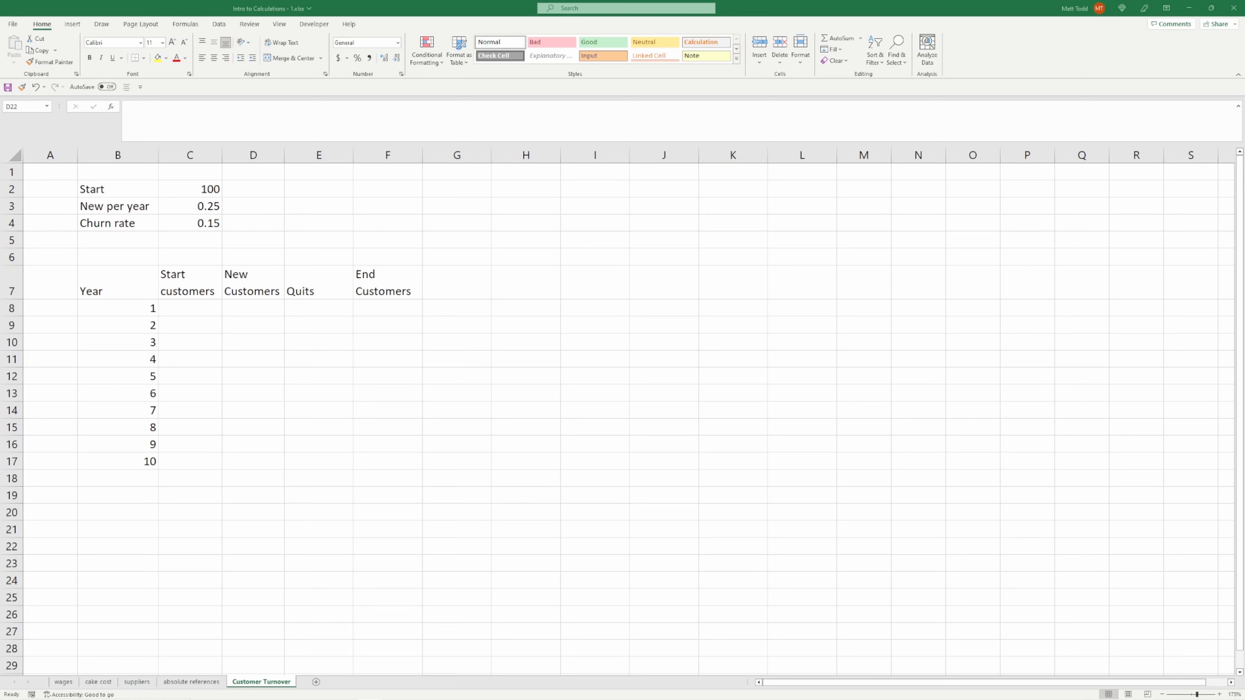
{"action": "left_click", "coordinate": [213, 346]}
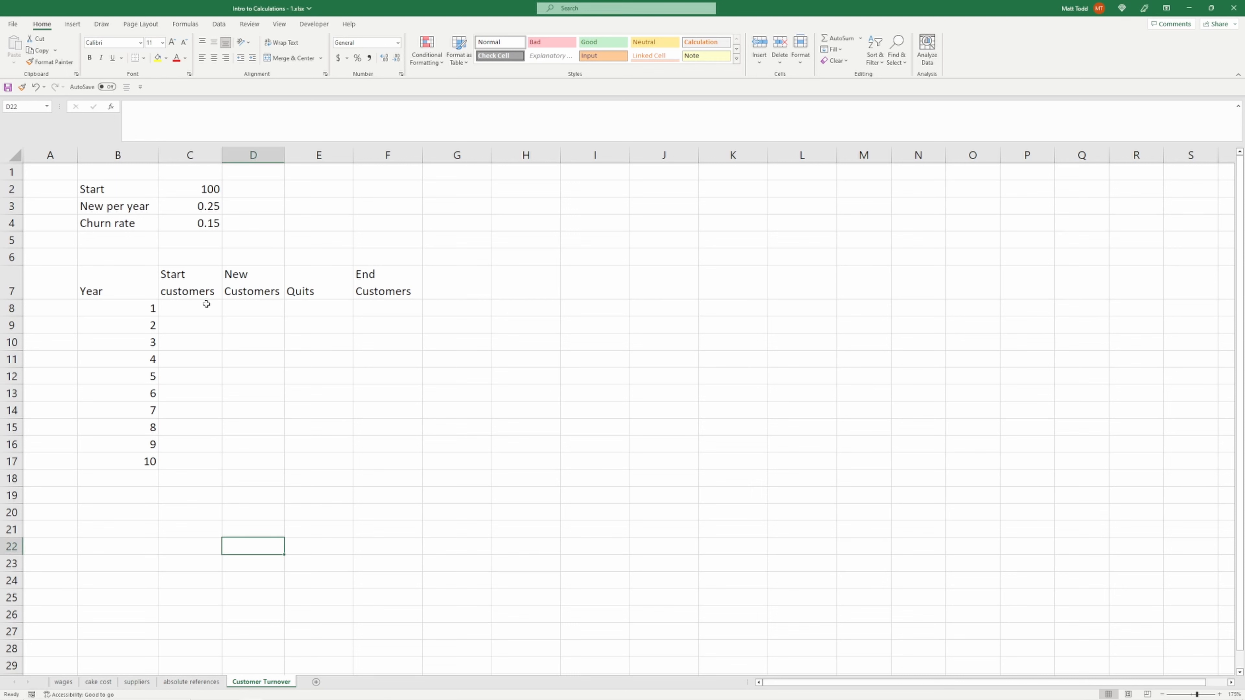
{"action": "left_click", "coordinate": [383, 307]}
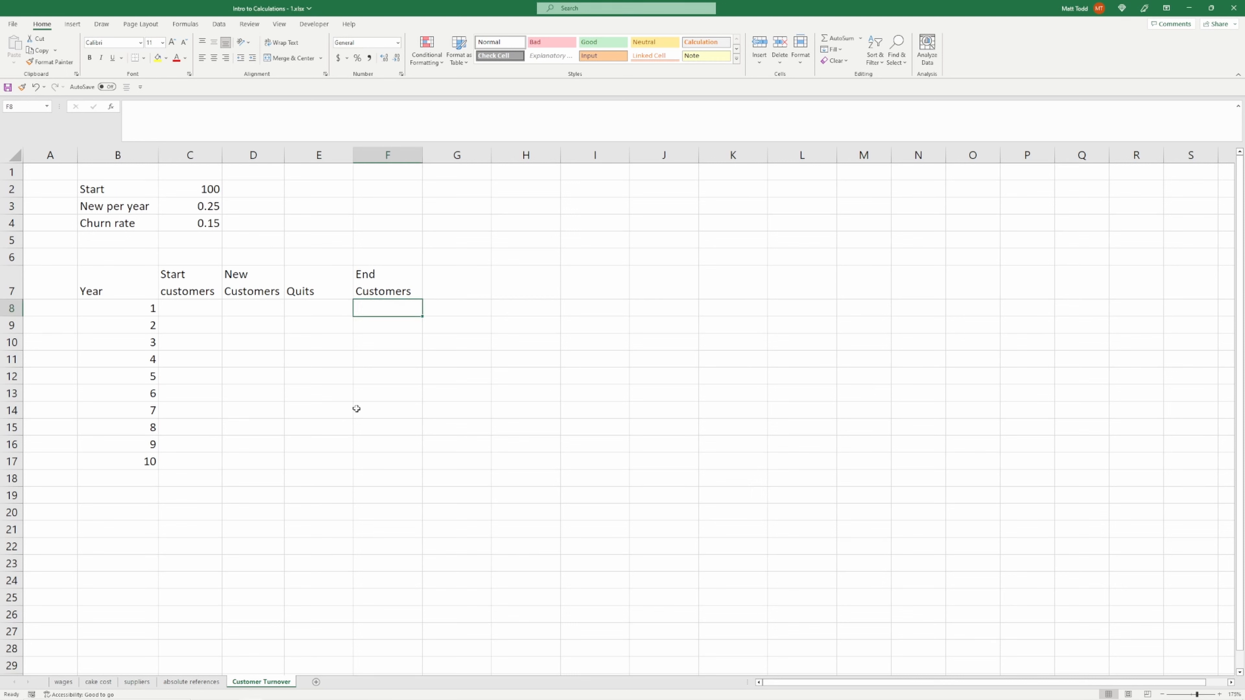
{"action": "left_click", "coordinate": [382, 435]}
{"action": "left_click", "coordinate": [388, 456]}
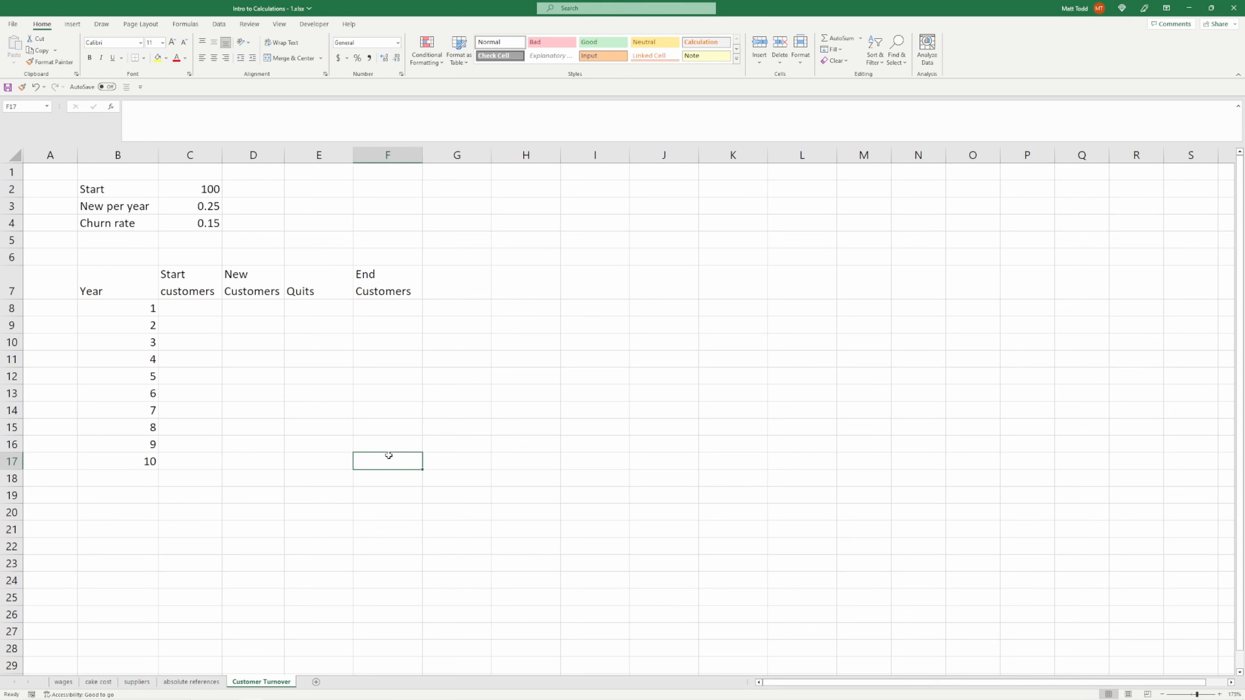
{"action": "left_click", "coordinate": [211, 197]}
{"action": "left_click", "coordinate": [264, 283]}
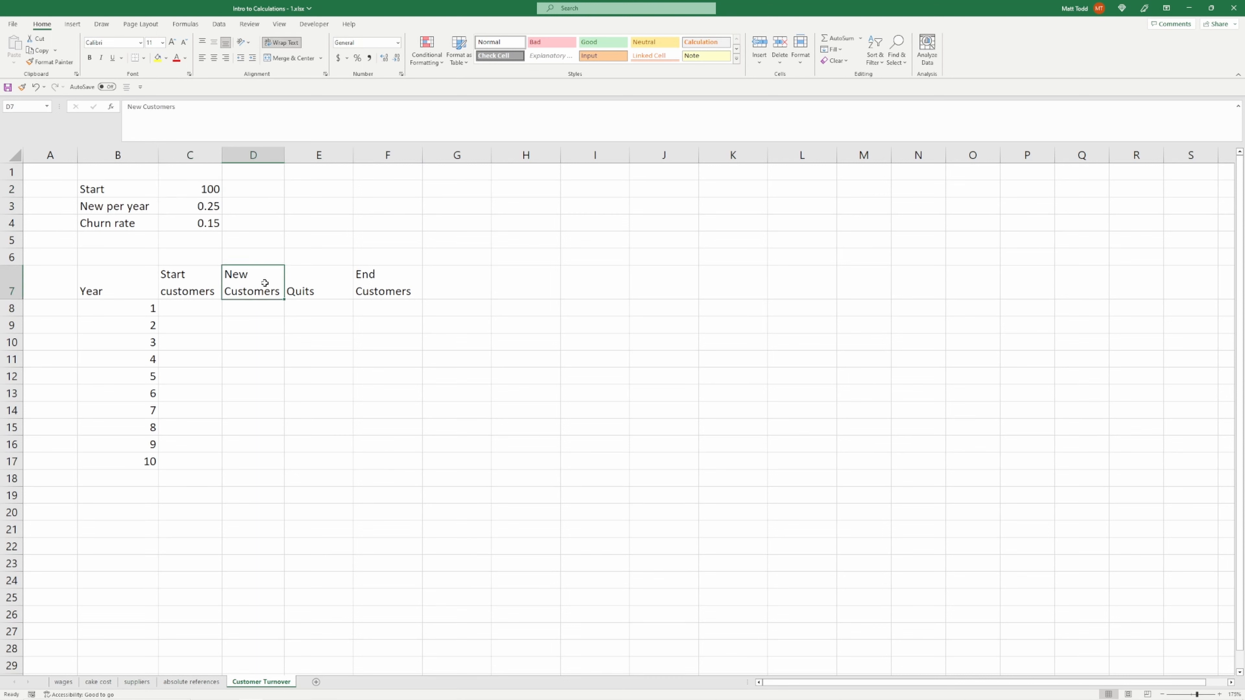
{"action": "left_click", "coordinate": [130, 207]}
{"action": "left_click", "coordinate": [185, 209]}
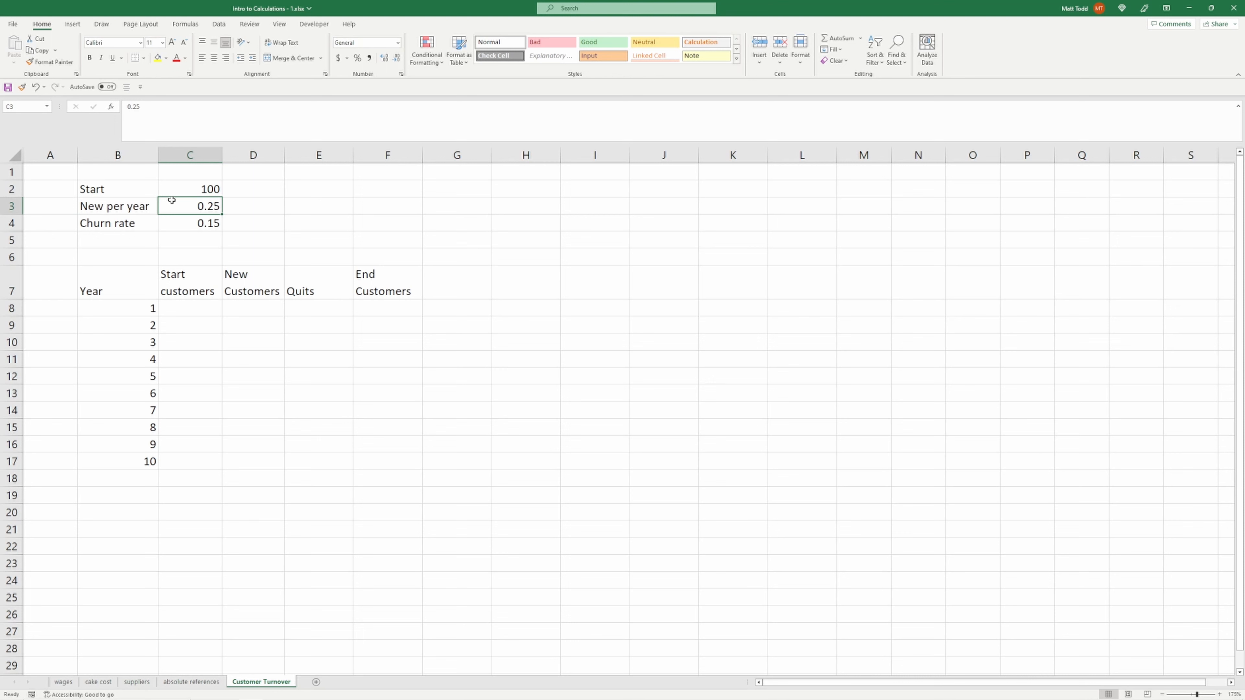
Link year 1's Start customers in C8 to the Start value with =C2
{"action": "left_click", "coordinate": [168, 225]}
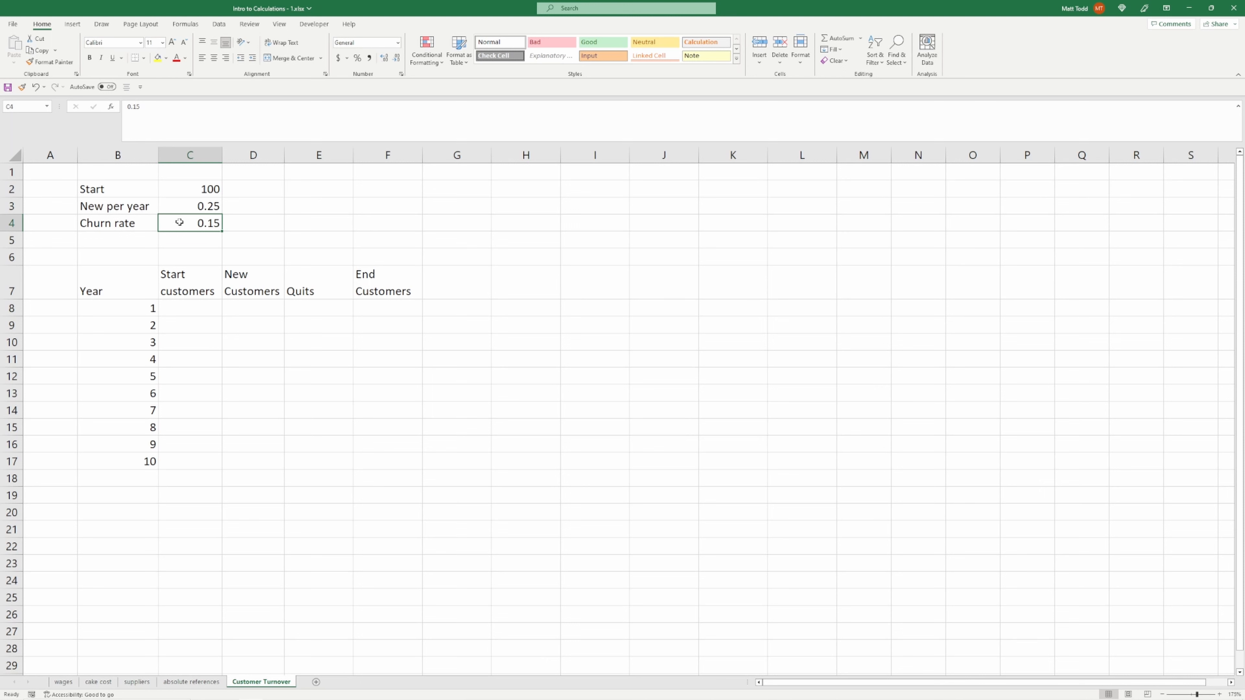
{"action": "left_click", "coordinate": [193, 207]}
{"action": "left_click", "coordinate": [189, 221]}
{"action": "left_click", "coordinate": [211, 309]}
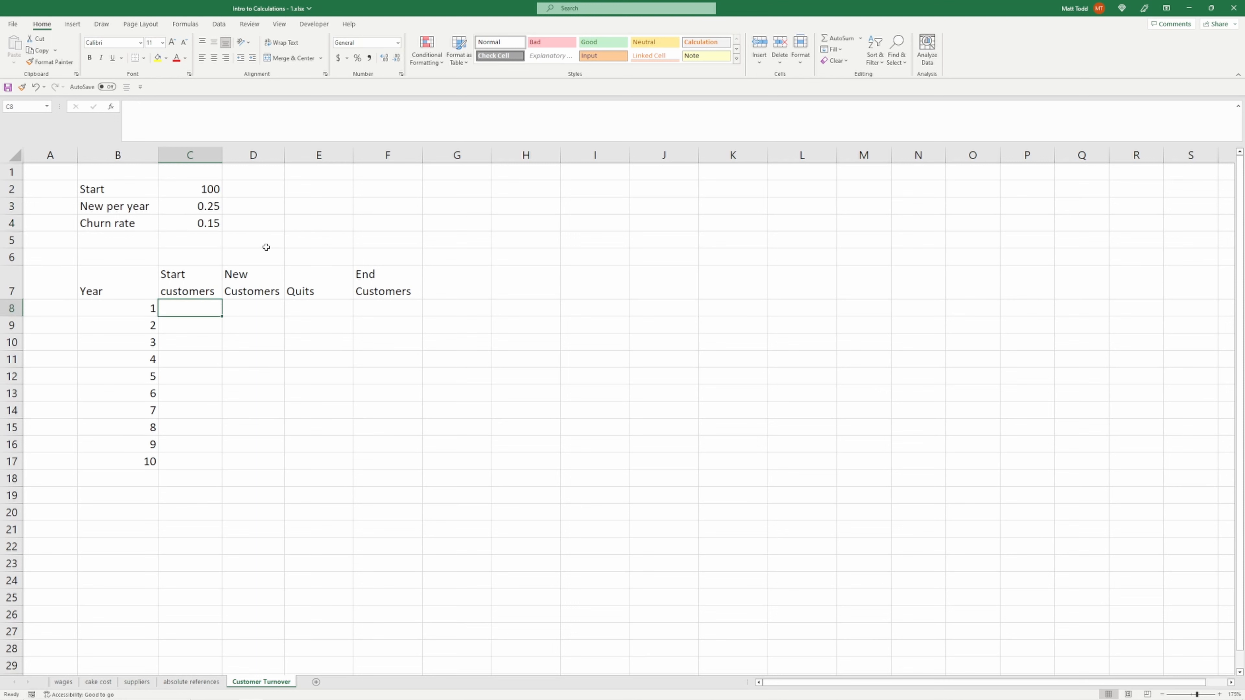
{"action": "type", "text": "="}
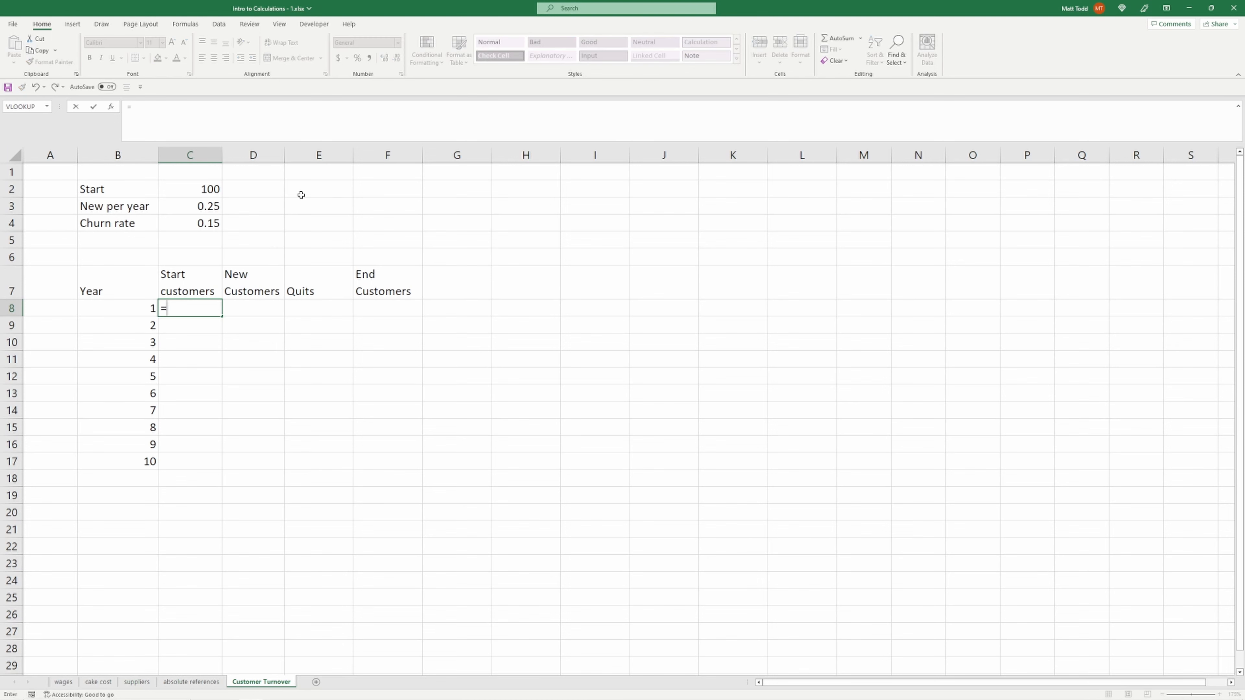
{"action": "left_click", "coordinate": [193, 189]}
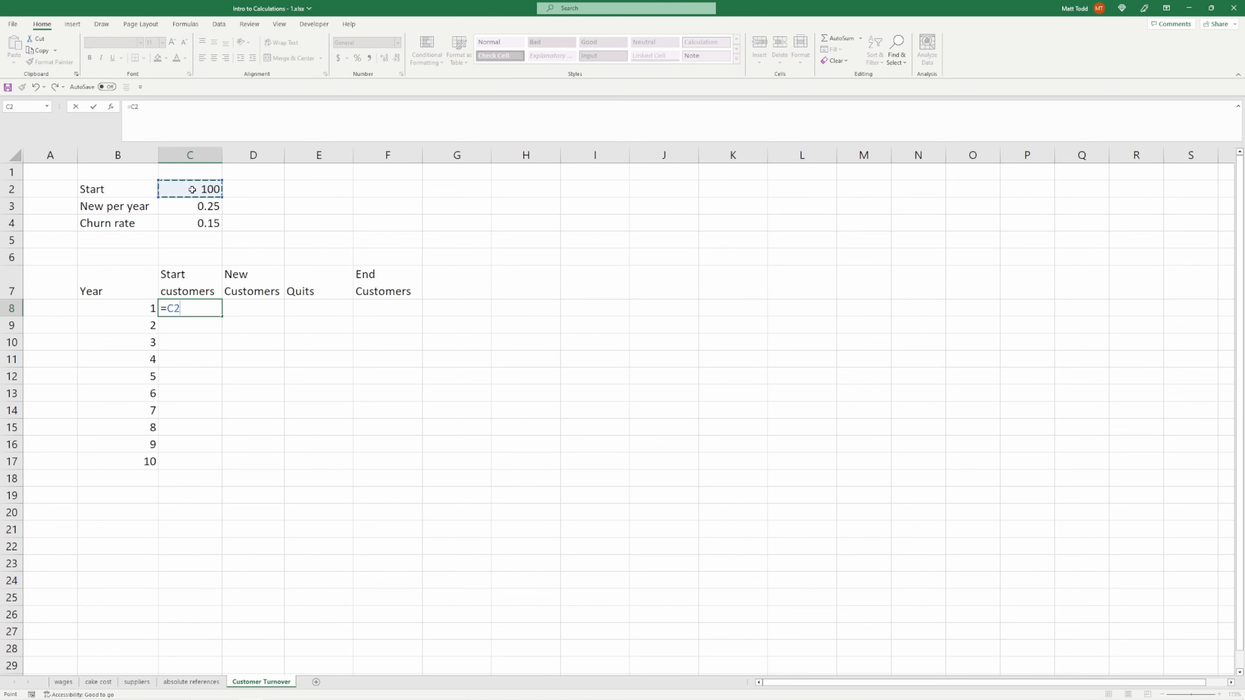
{"action": "key", "text": "Return"}
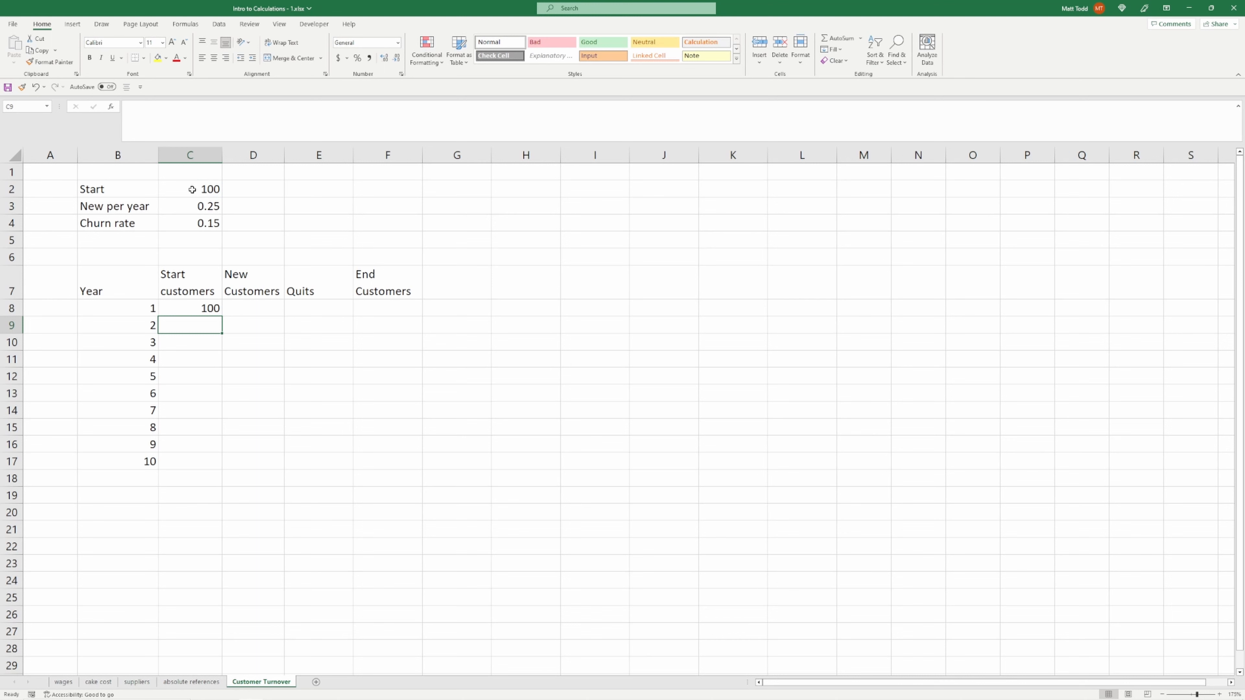
Calculate year 1's New Customers in D8 with =C8*$C$3, keeping the New per year reference absolute
{"action": "key", "text": "Up"}
{"action": "key", "text": "Right"}
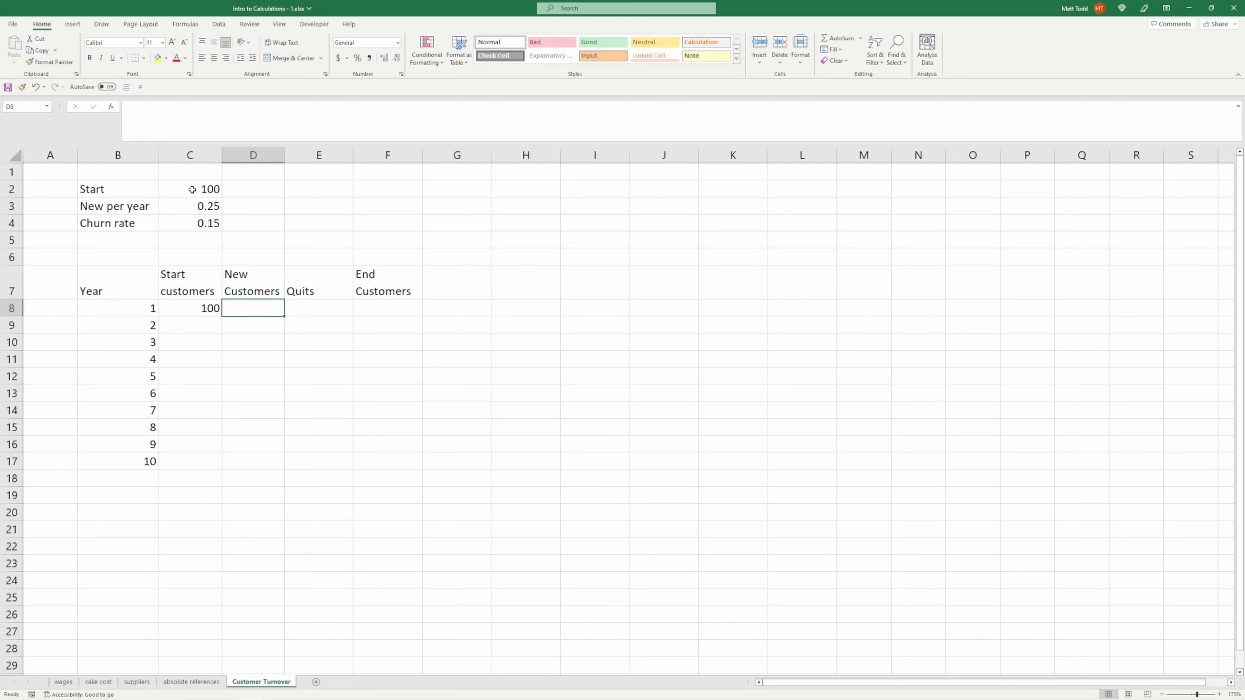
{"action": "type", "text": "="}
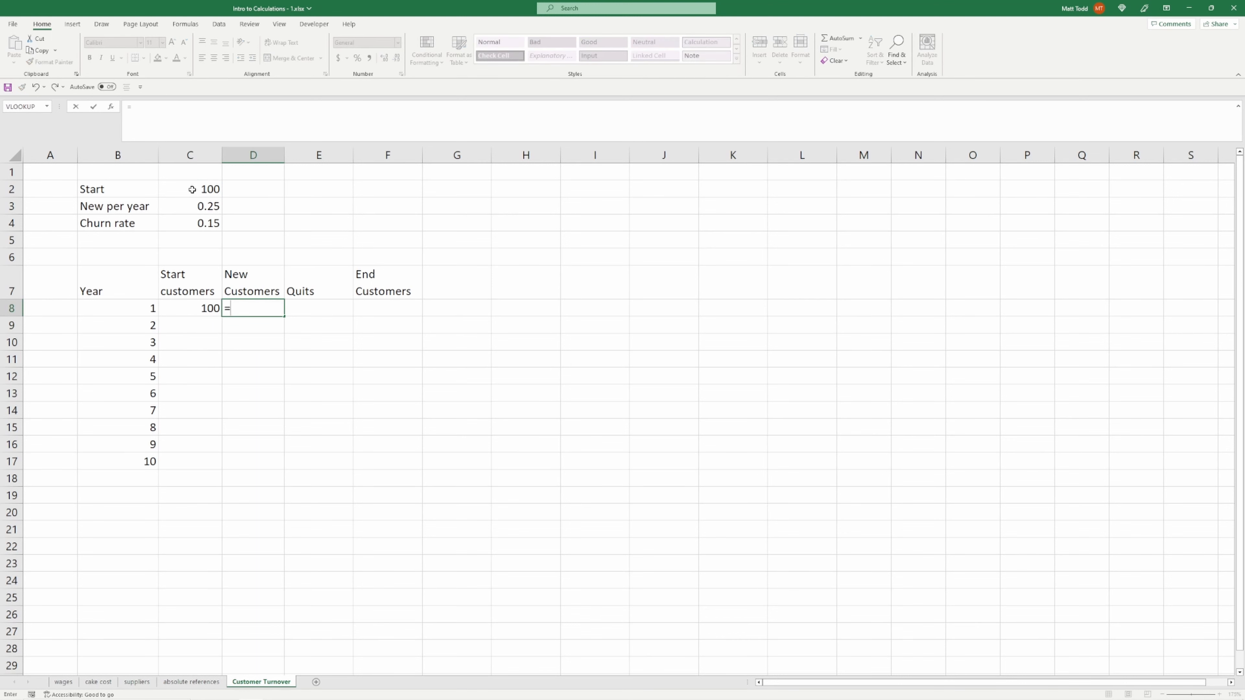
{"action": "left_click", "coordinate": [206, 307]}
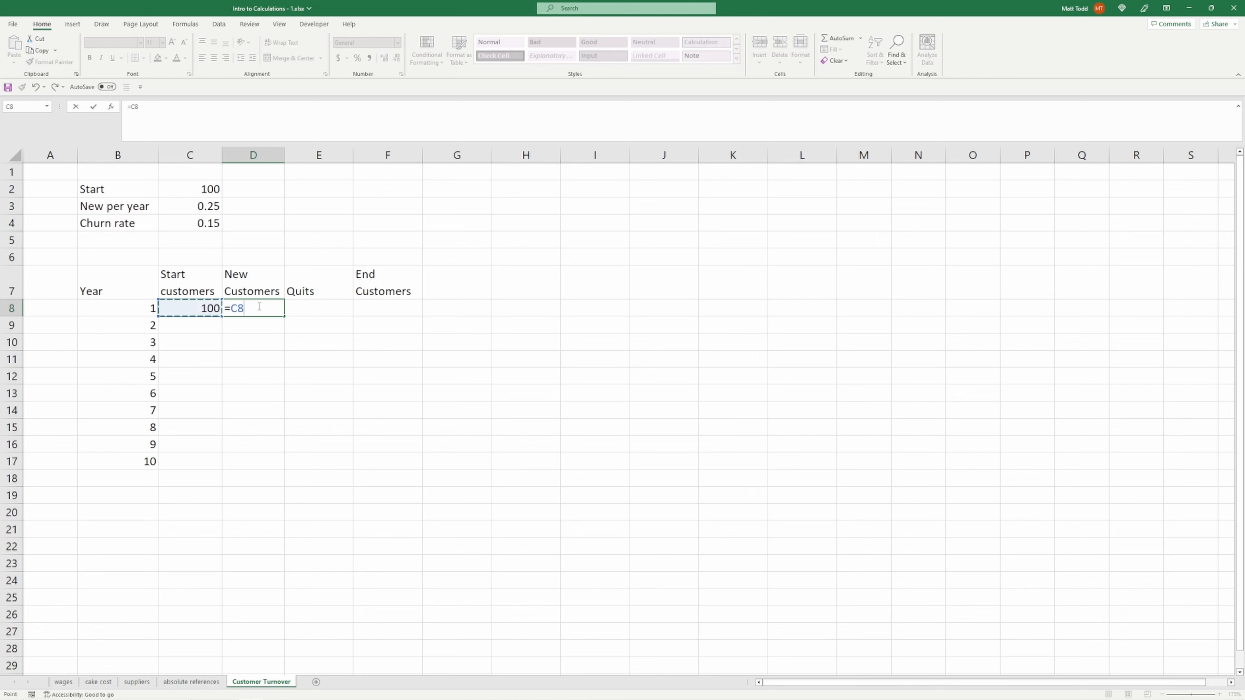
{"action": "type", "text": "*"}
{"action": "left_click", "coordinate": [174, 203]}
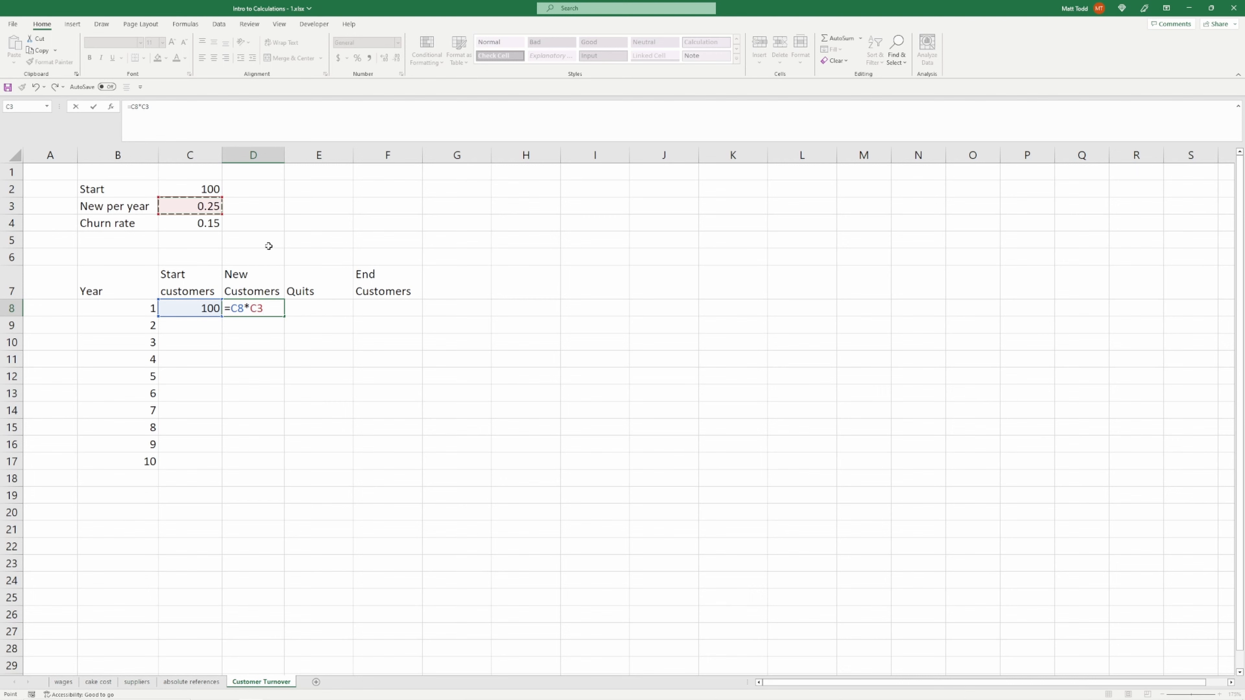
{"action": "key", "text": "F4"}
{"action": "key", "text": "Return"}
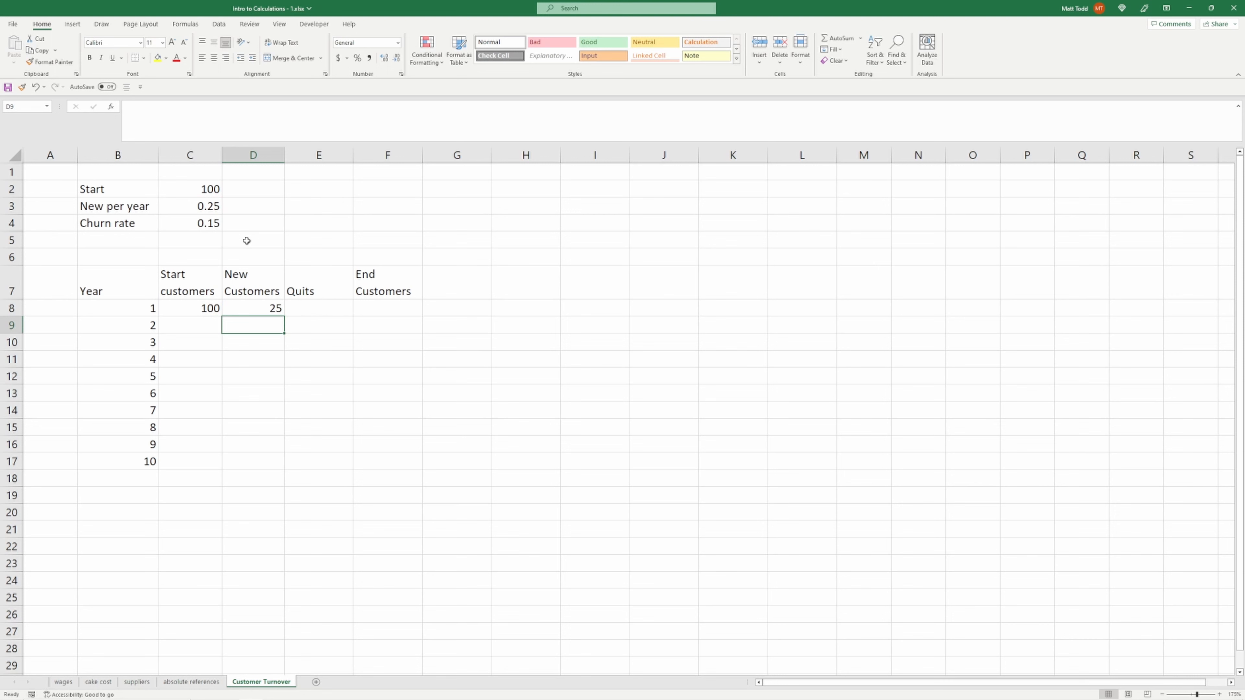
Calculate year 1's Quits in E8 with =C8*$C$4, keeping the Churn rate reference absolute
{"action": "key", "text": "Up"}
{"action": "key", "text": "Right"}
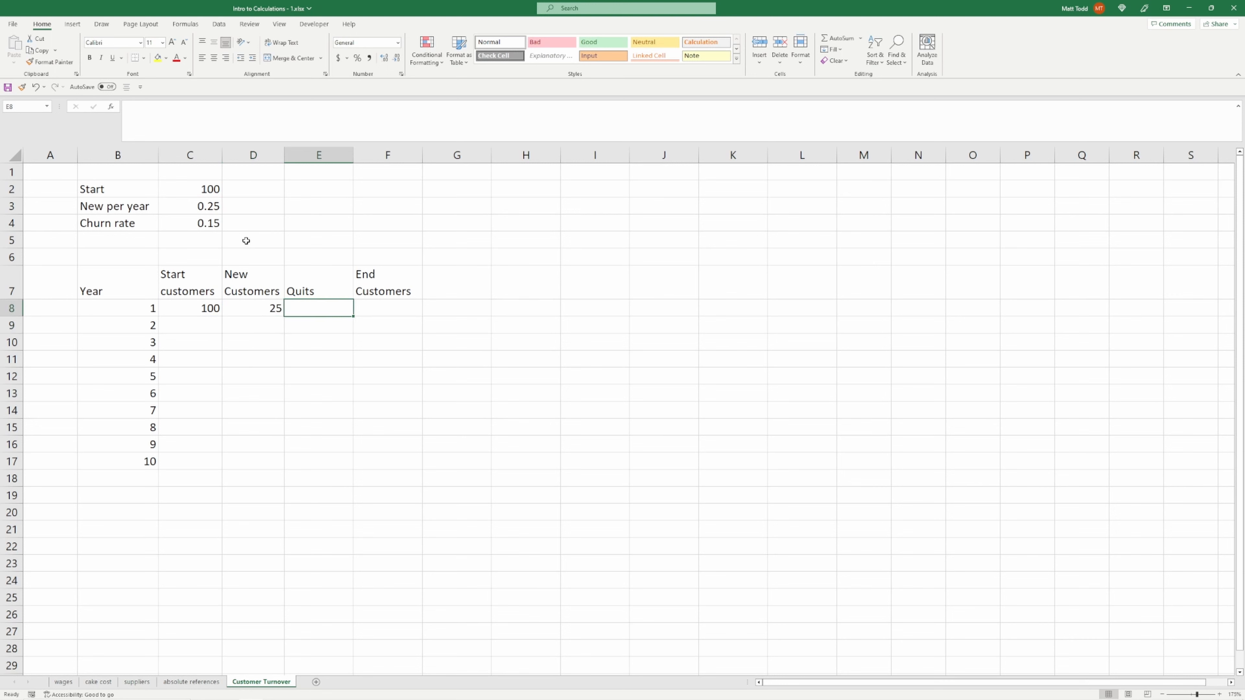
{"action": "type", "text": "="}
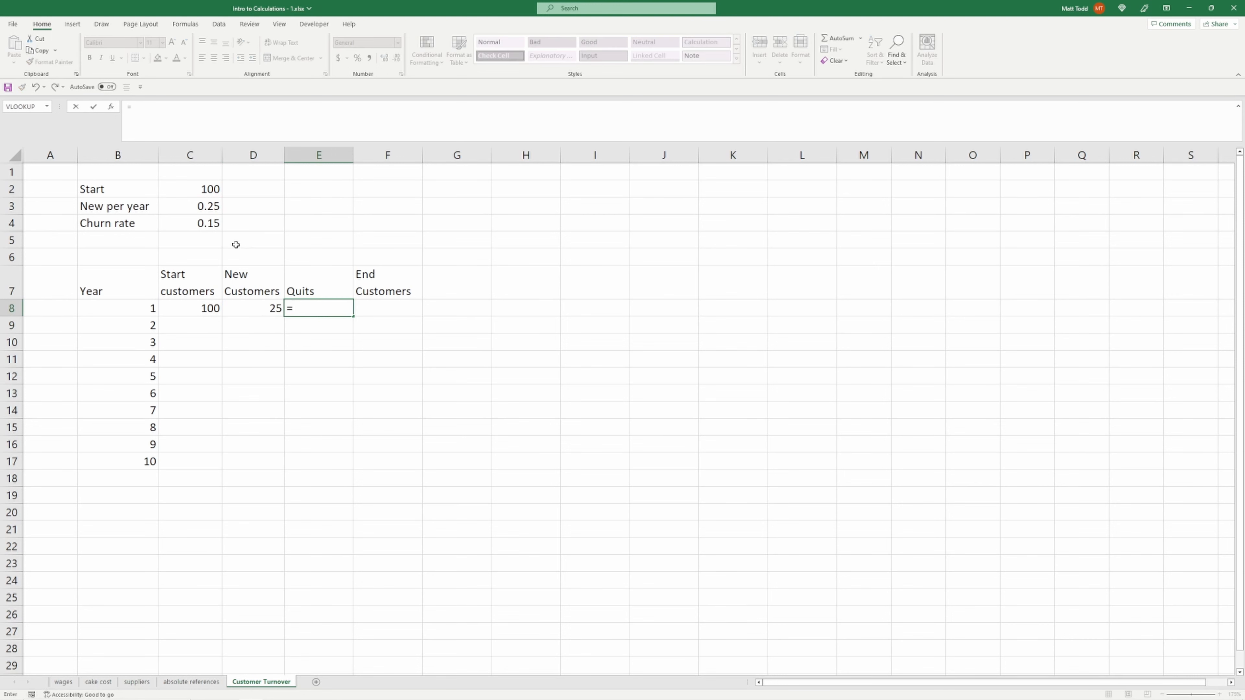
{"action": "left_click", "coordinate": [189, 306]}
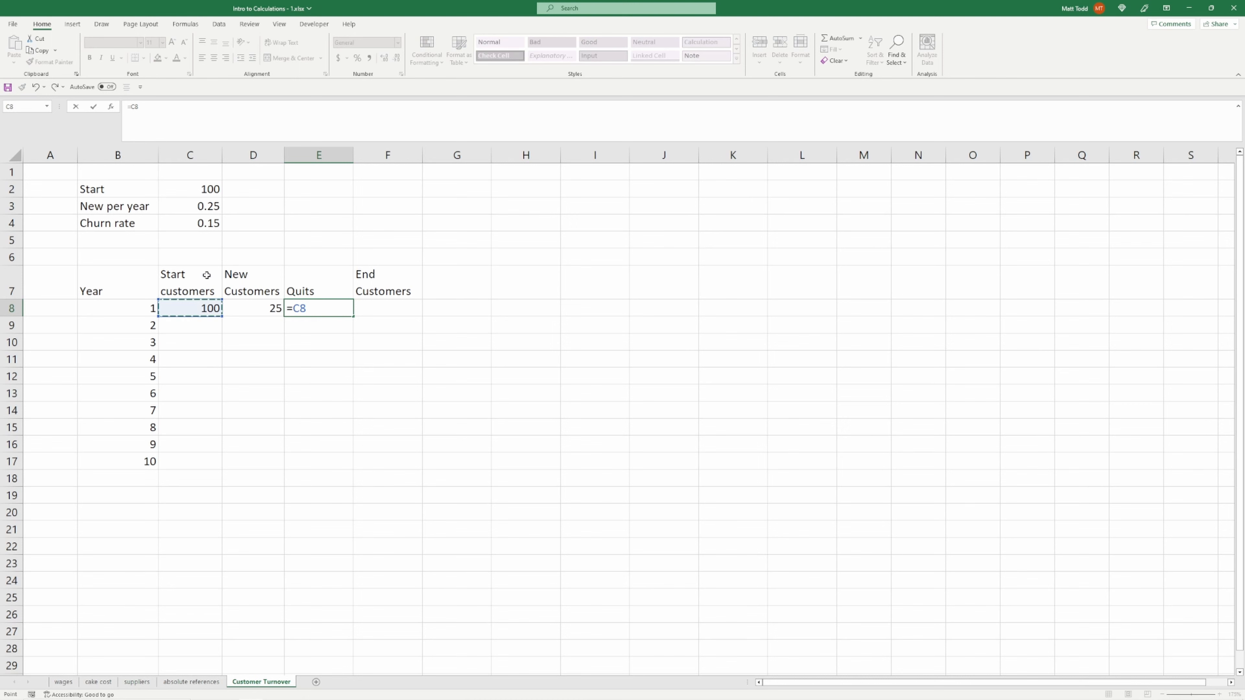
{"action": "type", "text": "*"}
{"action": "left_click", "coordinate": [200, 221]}
{"action": "key", "text": "F4"}
{"action": "key", "text": "Return"}
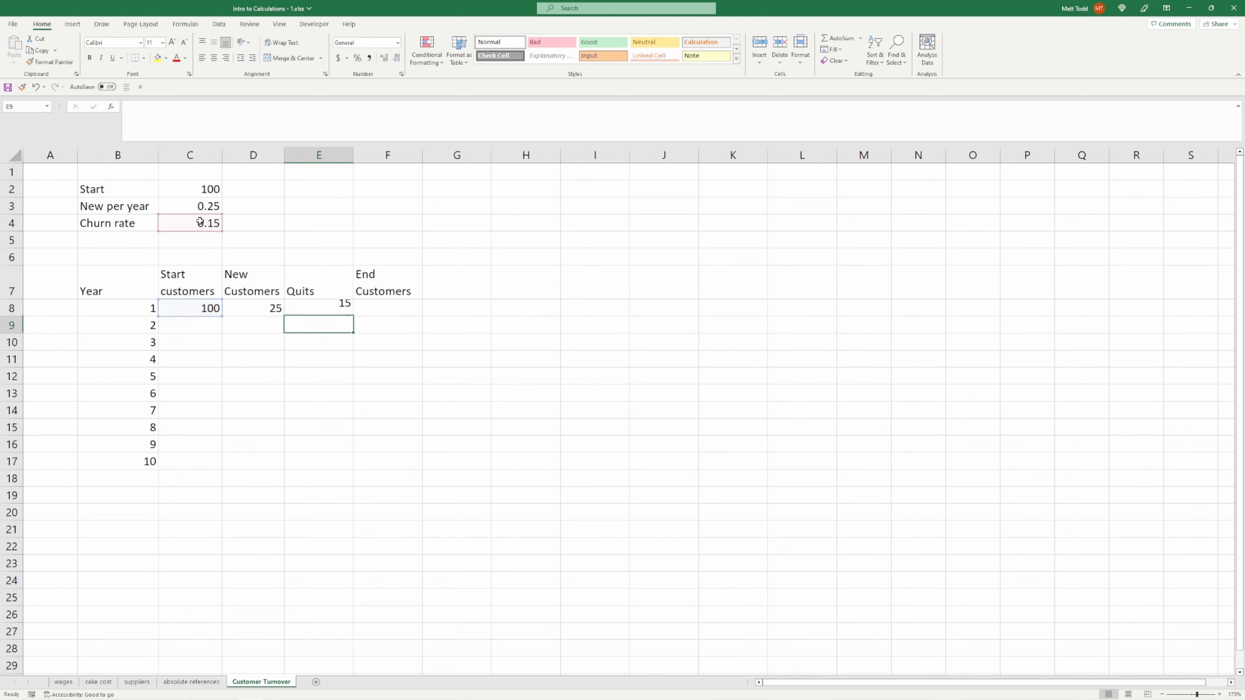
Calculate year 1's End Customers in F8 with =C8+D8-E8
{"action": "key", "text": "Up"}
{"action": "key", "text": "Right"}
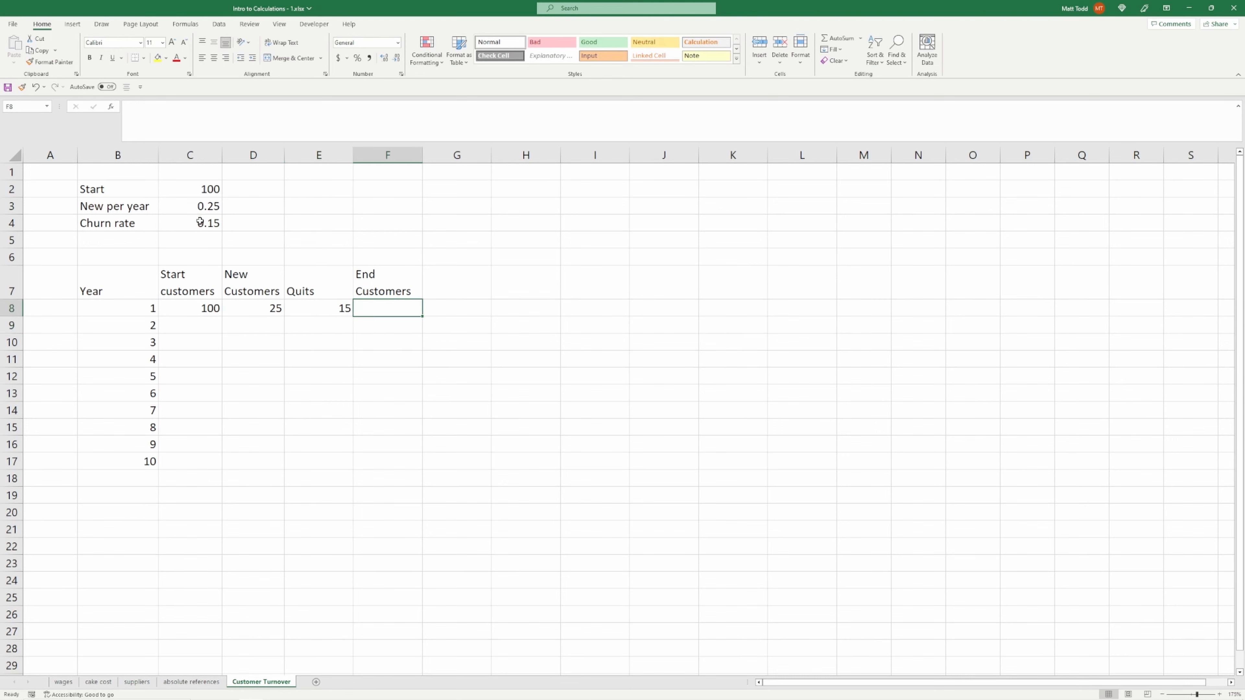
{"action": "type", "text": "="}
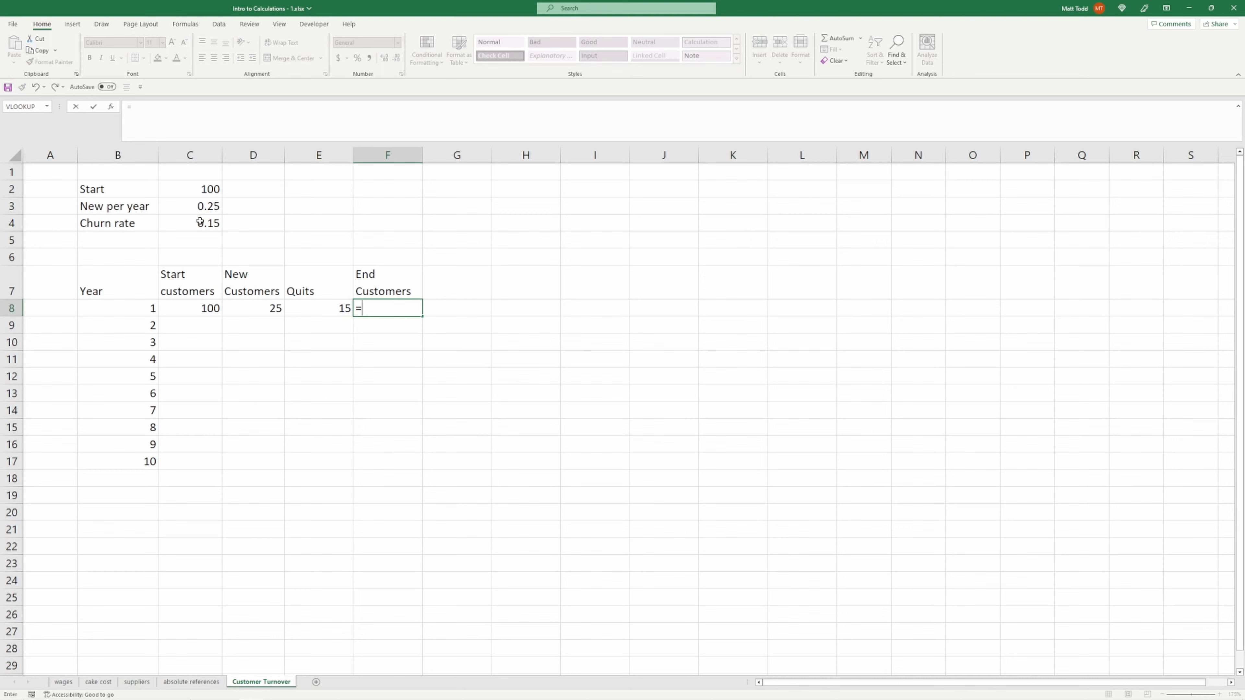
{"action": "left_click", "coordinate": [186, 307]}
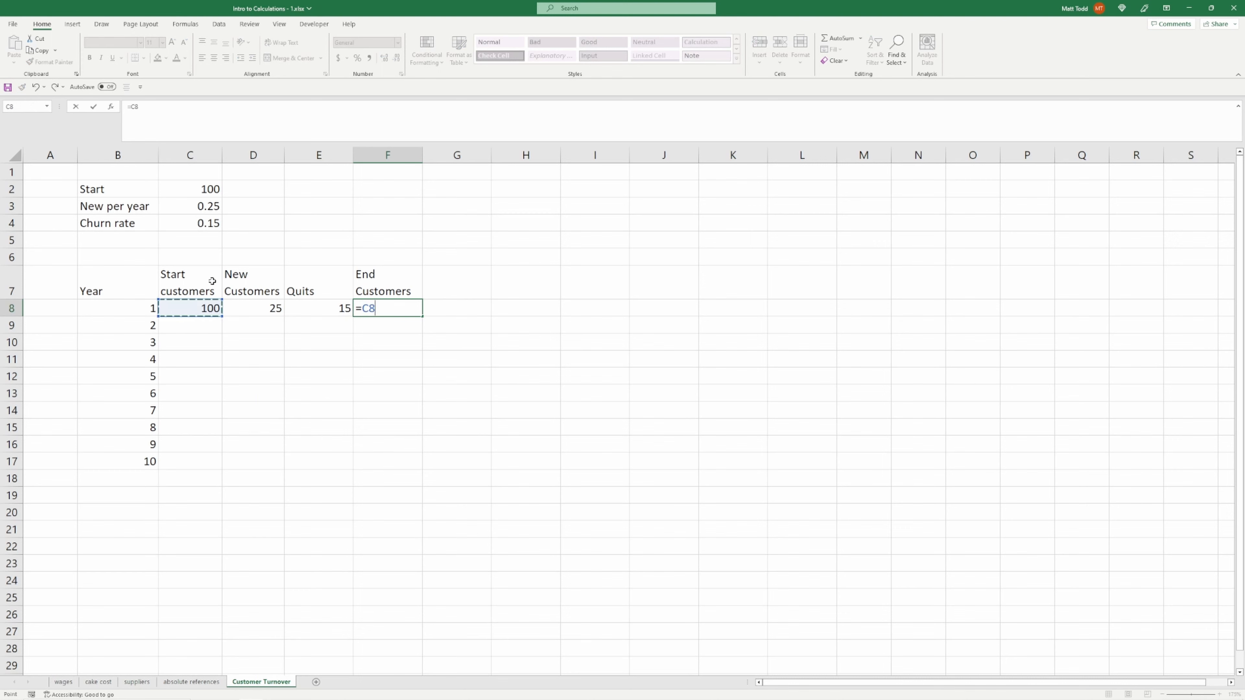
{"action": "type", "text": "+"}
{"action": "left_click", "coordinate": [248, 307]}
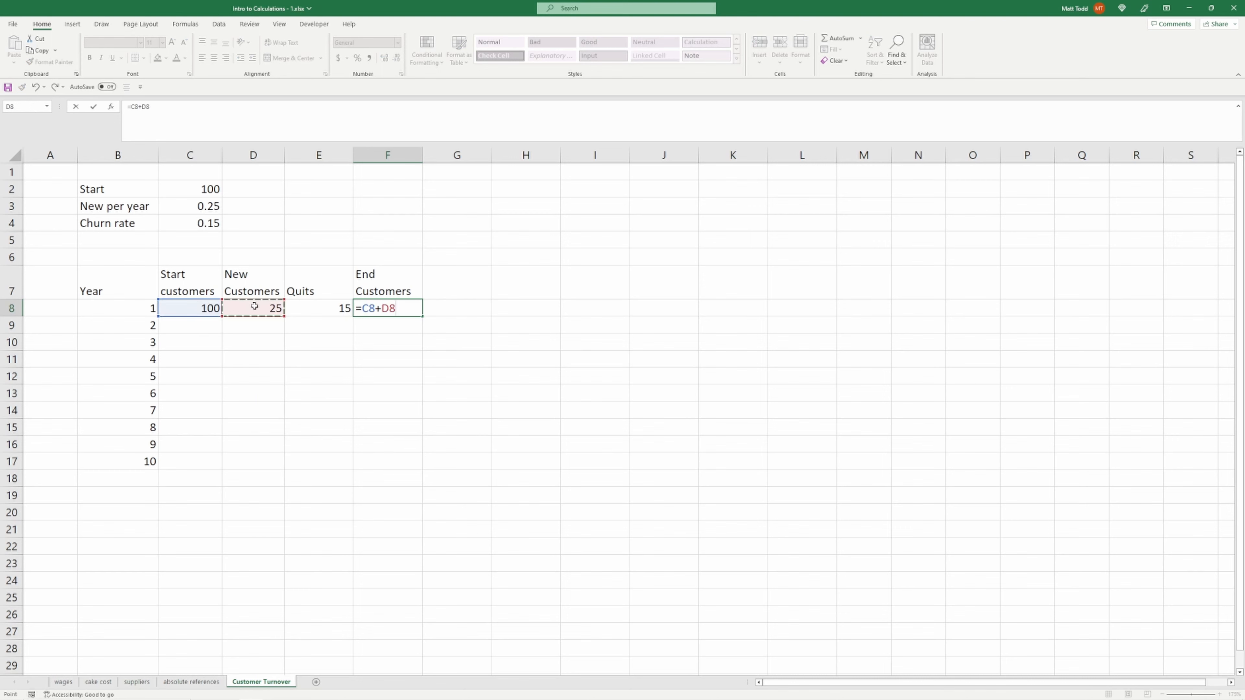
{"action": "type", "text": "-"}
{"action": "left_click", "coordinate": [310, 308]}
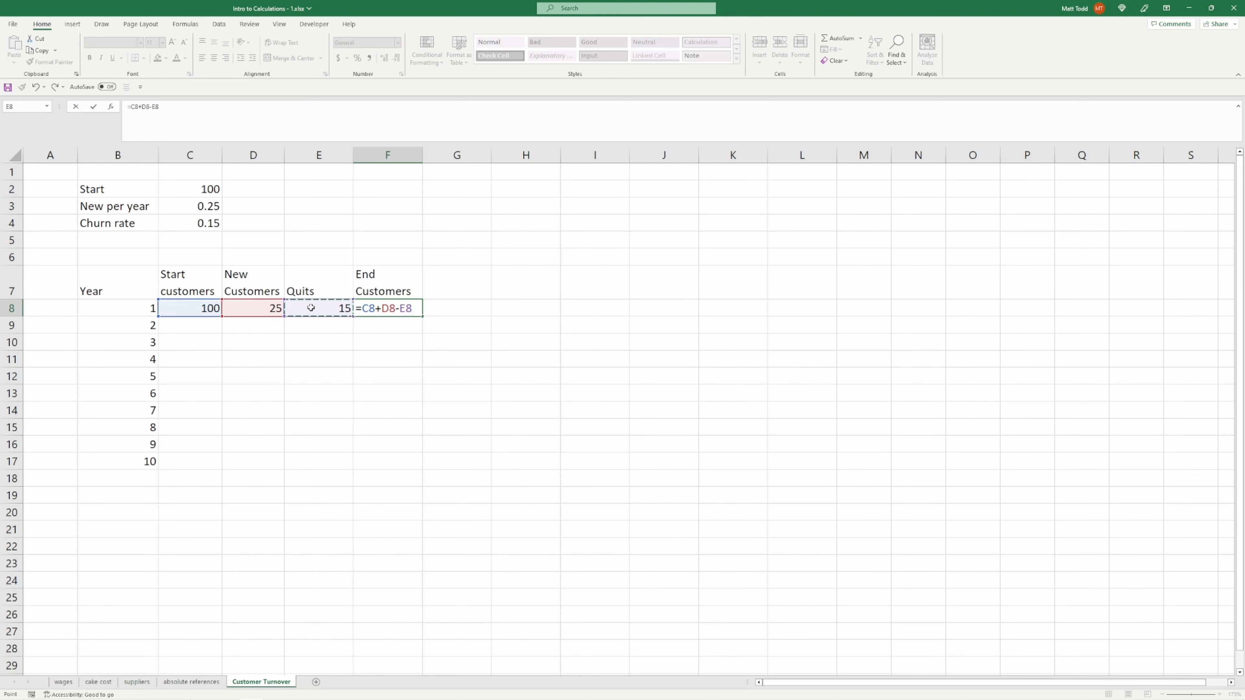
{"action": "key", "text": "Return"}
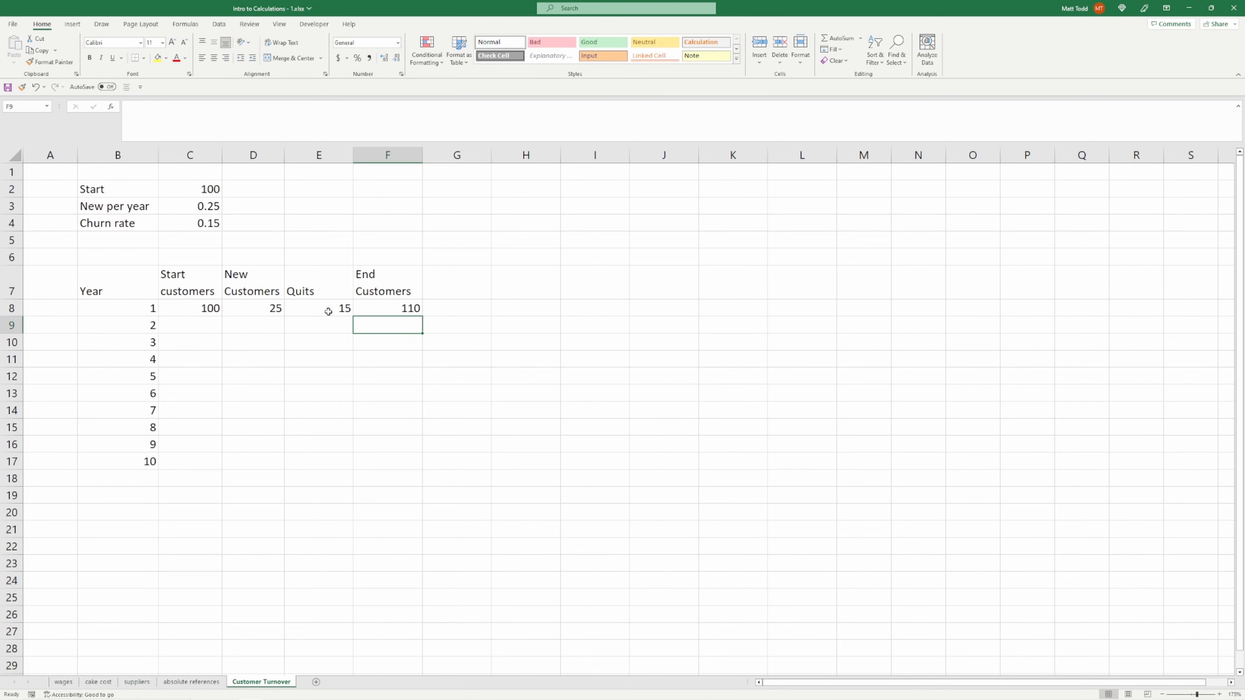
Set year 2's Start customers in C9 to year 1's End Customers with =F8
{"action": "left_click", "coordinate": [186, 309]}
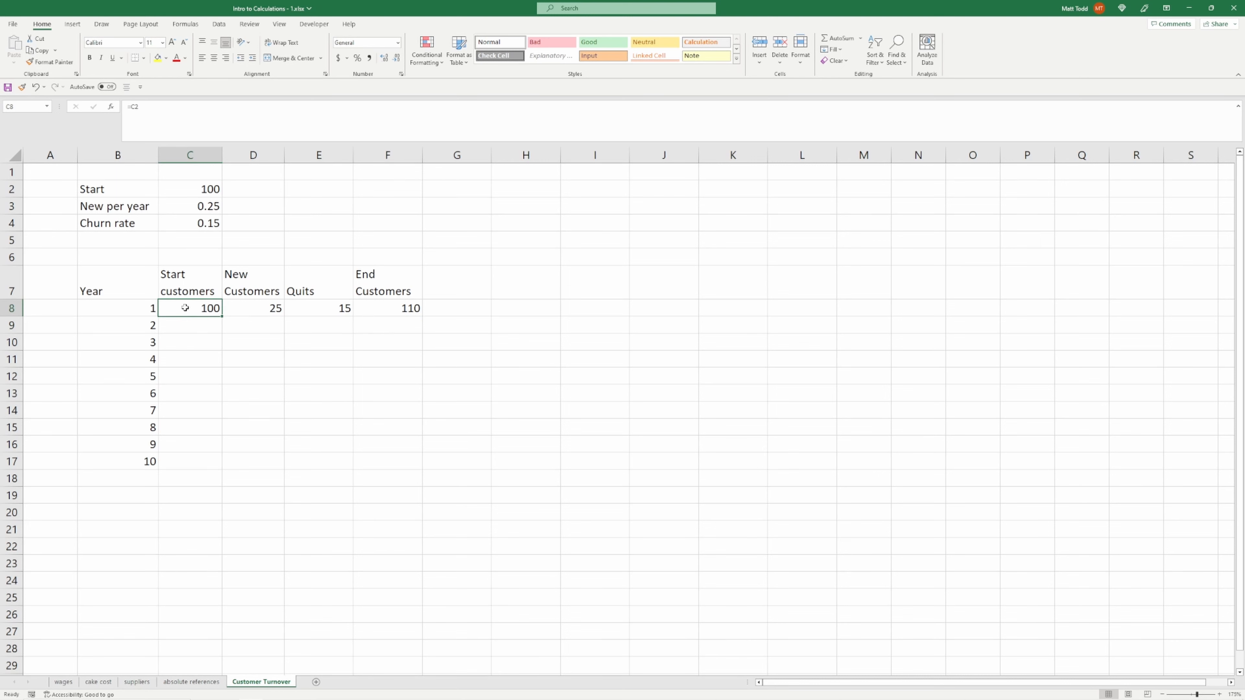
{"action": "left_click", "coordinate": [373, 313]}
{"action": "left_click", "coordinate": [200, 322]}
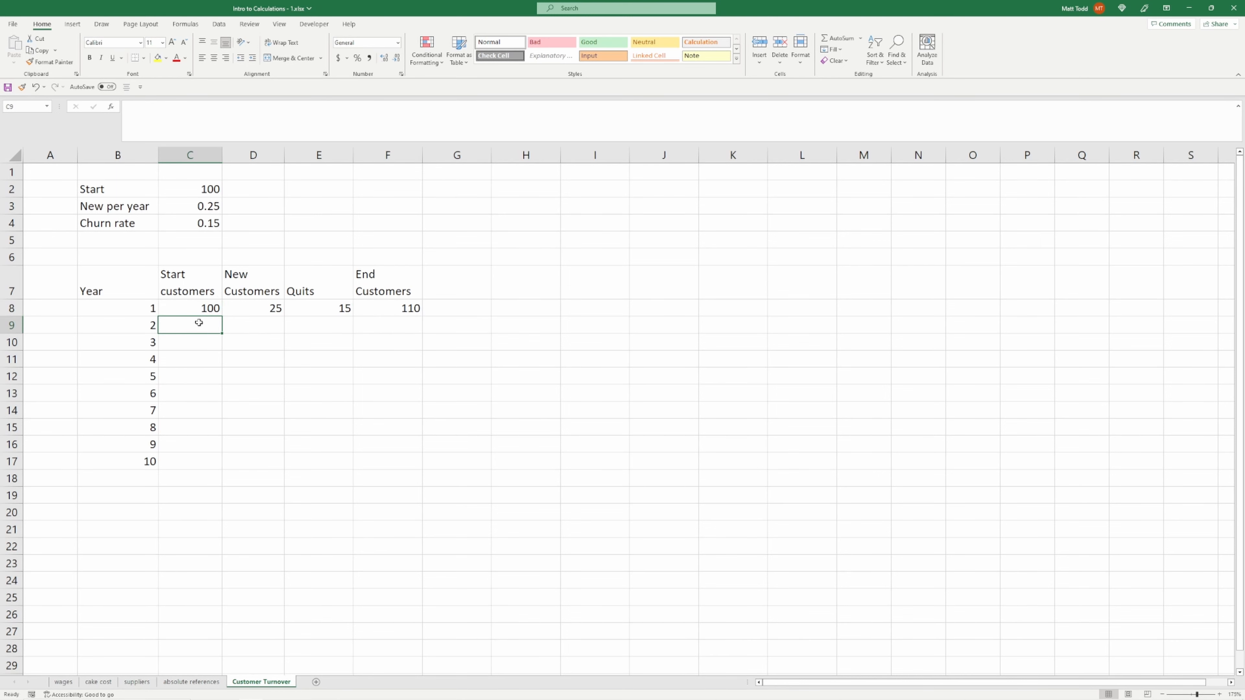
{"action": "type", "text": "="}
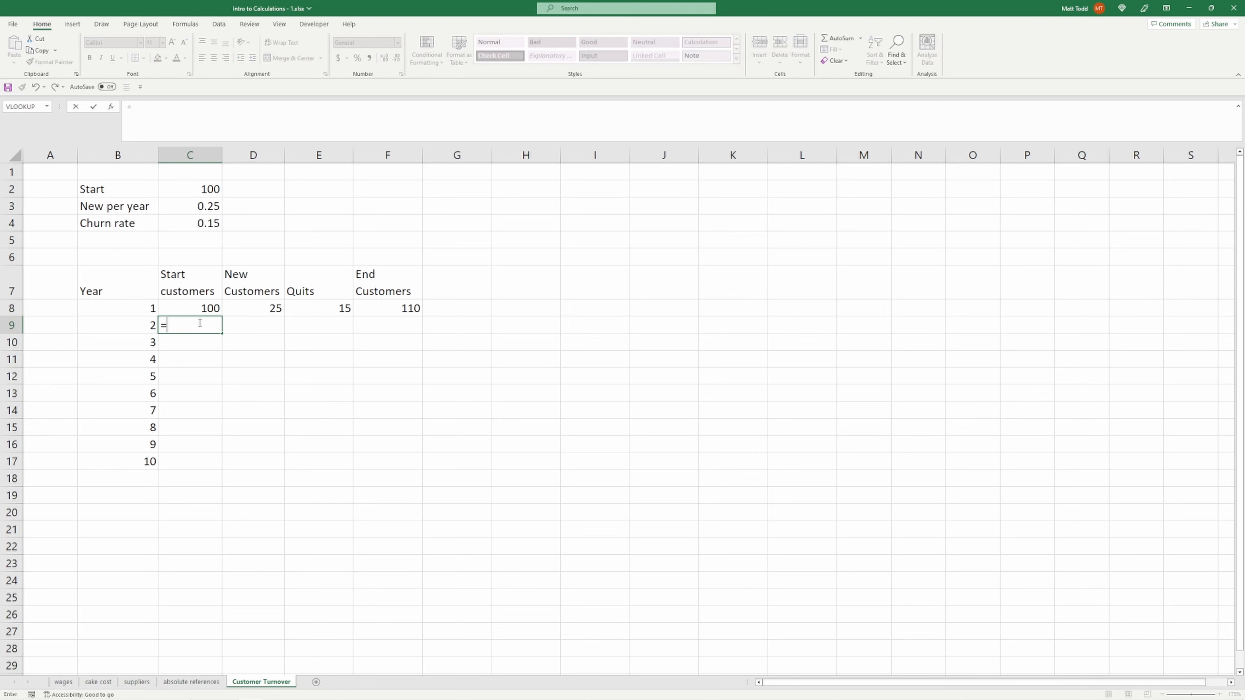
{"action": "left_click", "coordinate": [381, 305]}
{"action": "key", "text": "Return"}
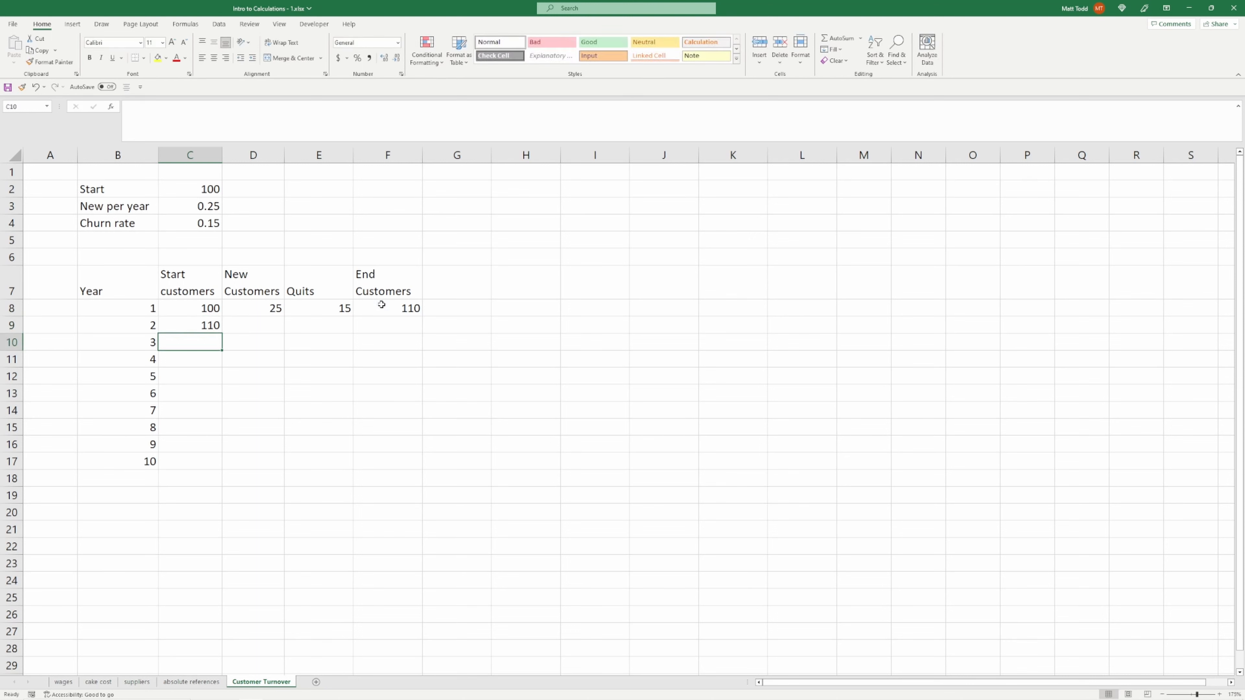
Copy the New Customers formula from D8 to D9 and check the references in the copy
{"action": "left_click", "coordinate": [264, 320]}
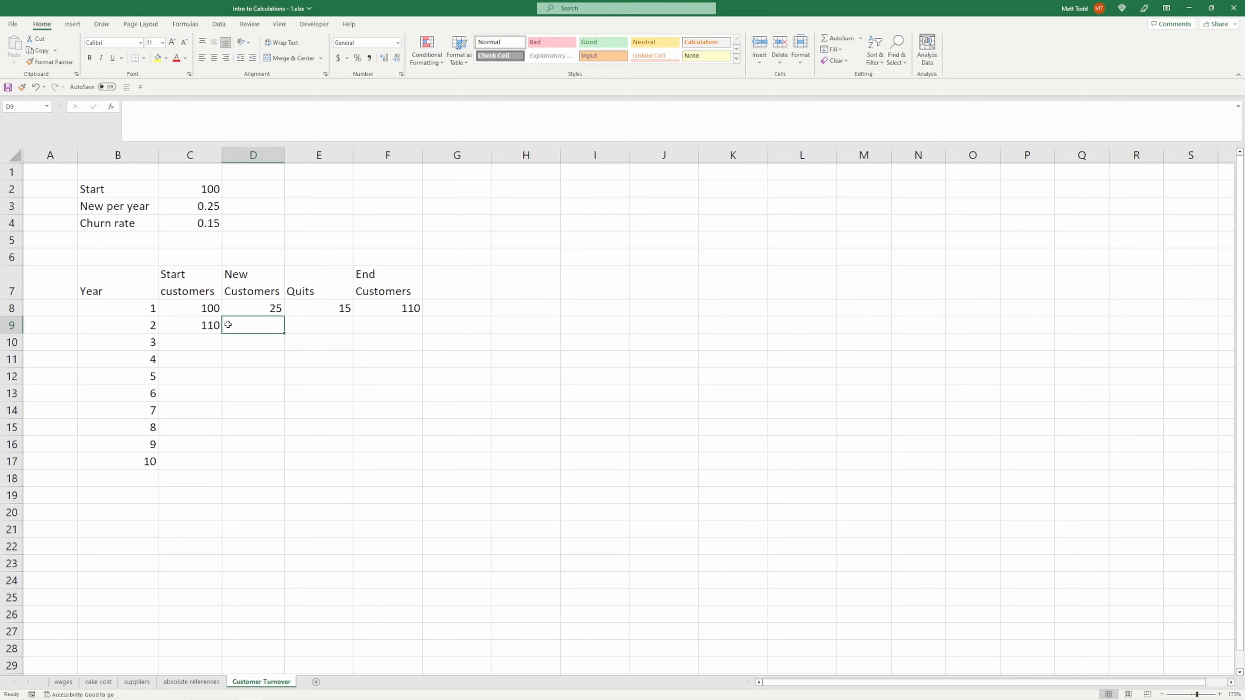
{"action": "left_click", "coordinate": [243, 304]}
{"action": "key", "text": "ctrl+c"}
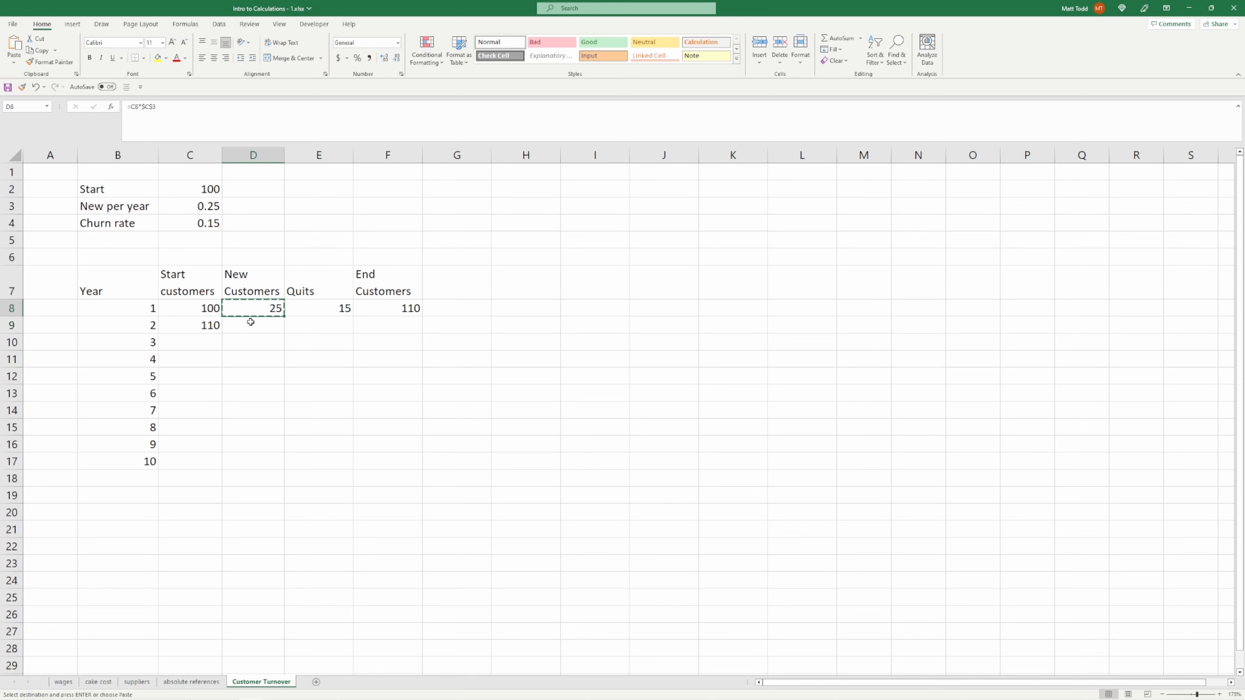
{"action": "left_click", "coordinate": [250, 321]}
{"action": "key", "text": "ctrl+v"}
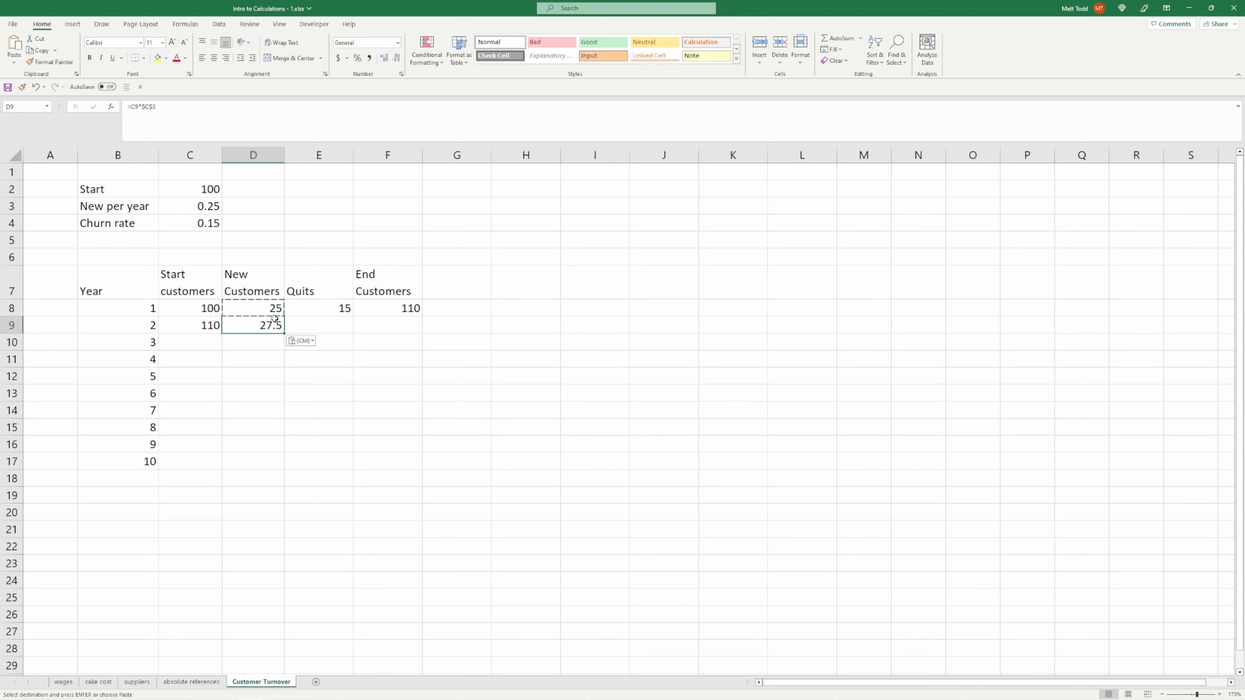
{"action": "double_click", "coordinate": [271, 322]}
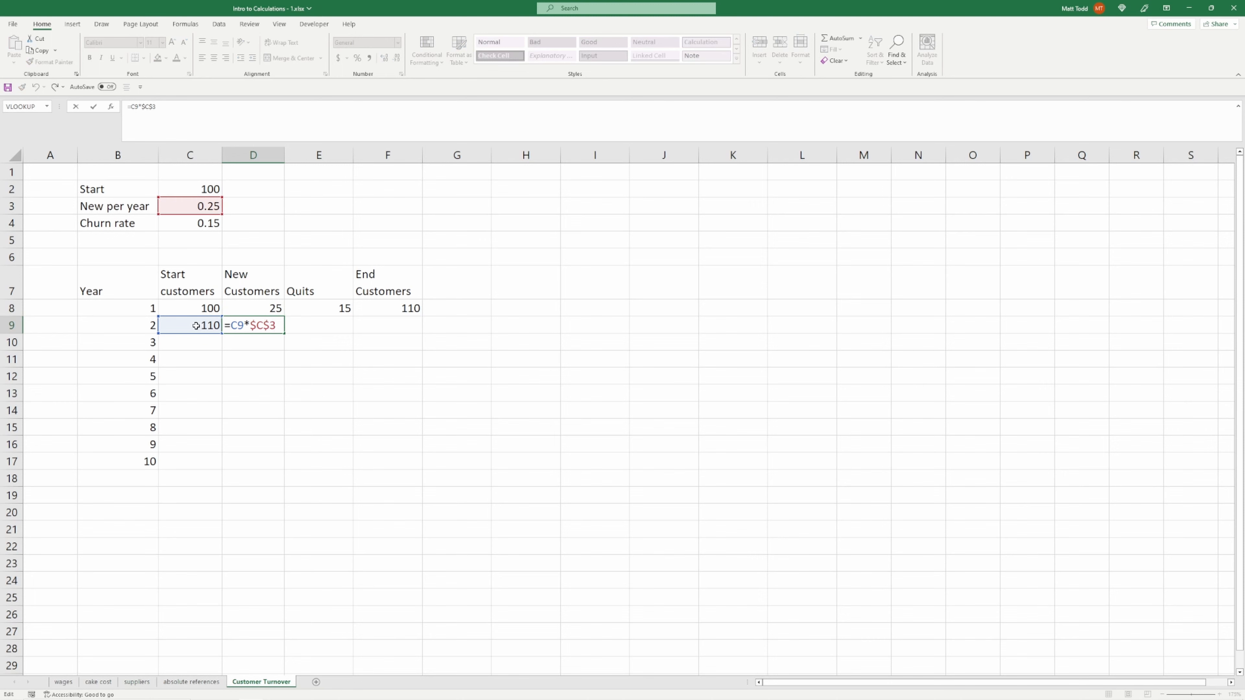
{"action": "key", "text": "Escape"}
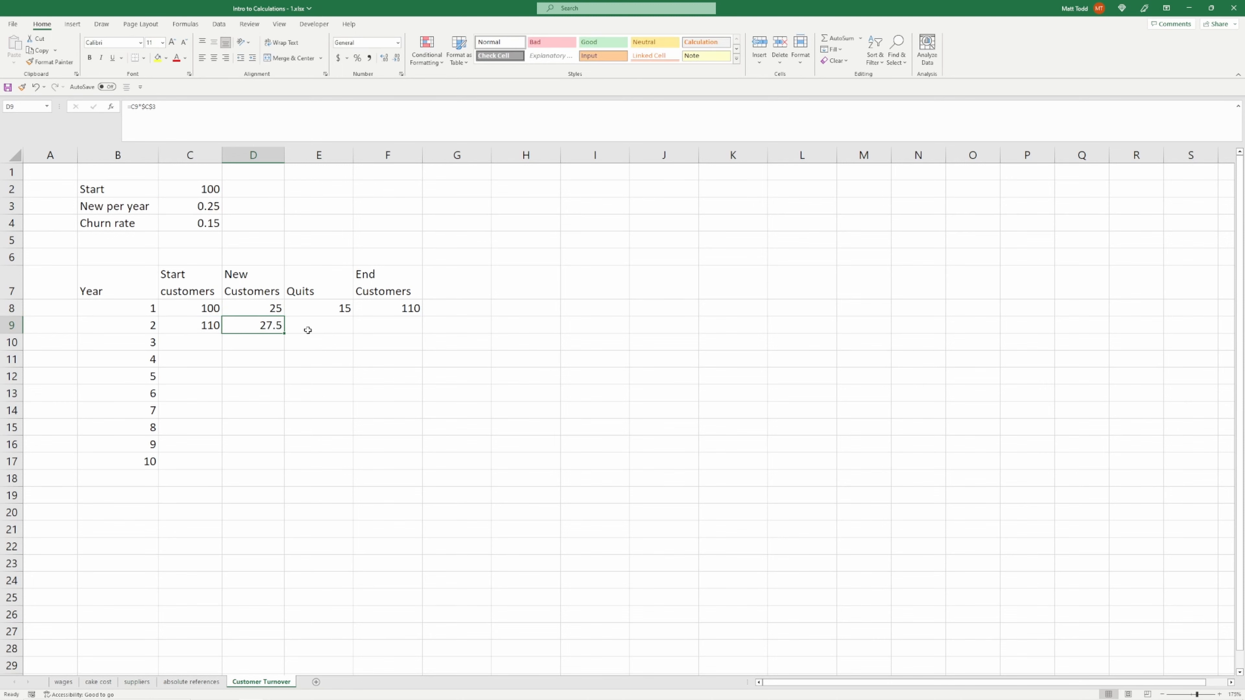
Copy the Quits formula from E8 to E9 for year 2
{"action": "left_click", "coordinate": [308, 327]}
{"action": "left_click", "coordinate": [311, 312]}
{"action": "key", "text": "ctrl+c"}
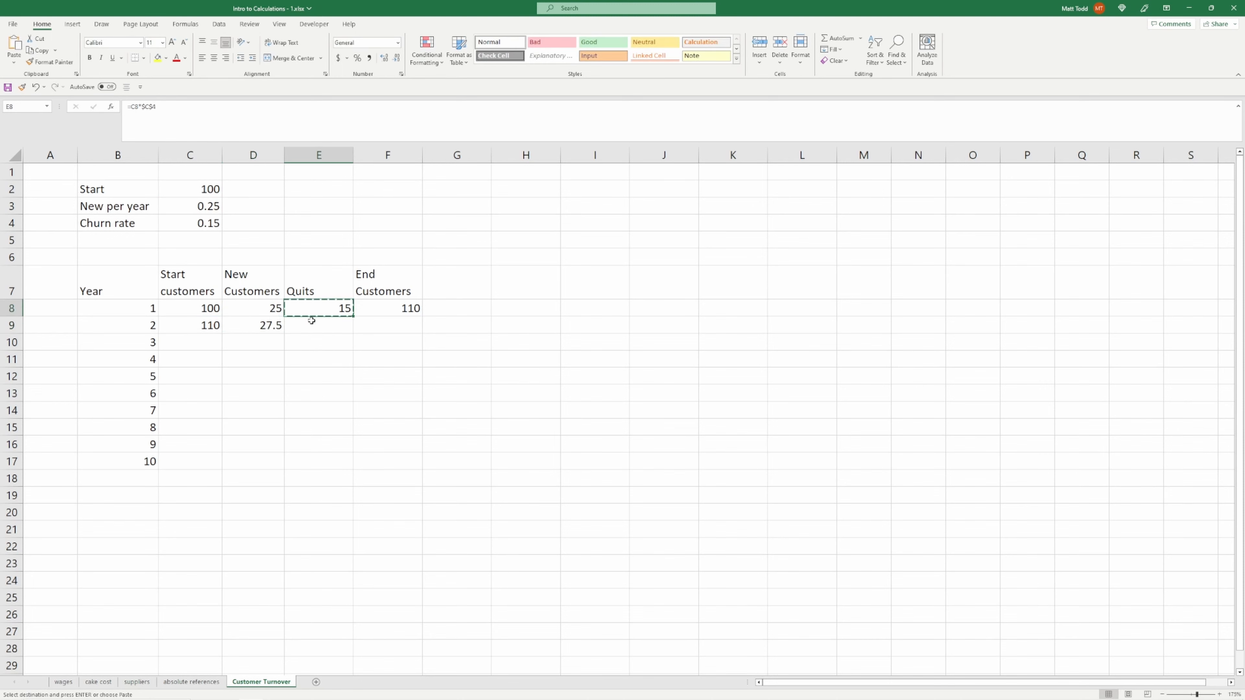
{"action": "left_click", "coordinate": [316, 326]}
{"action": "key", "text": "ctrl+v"}
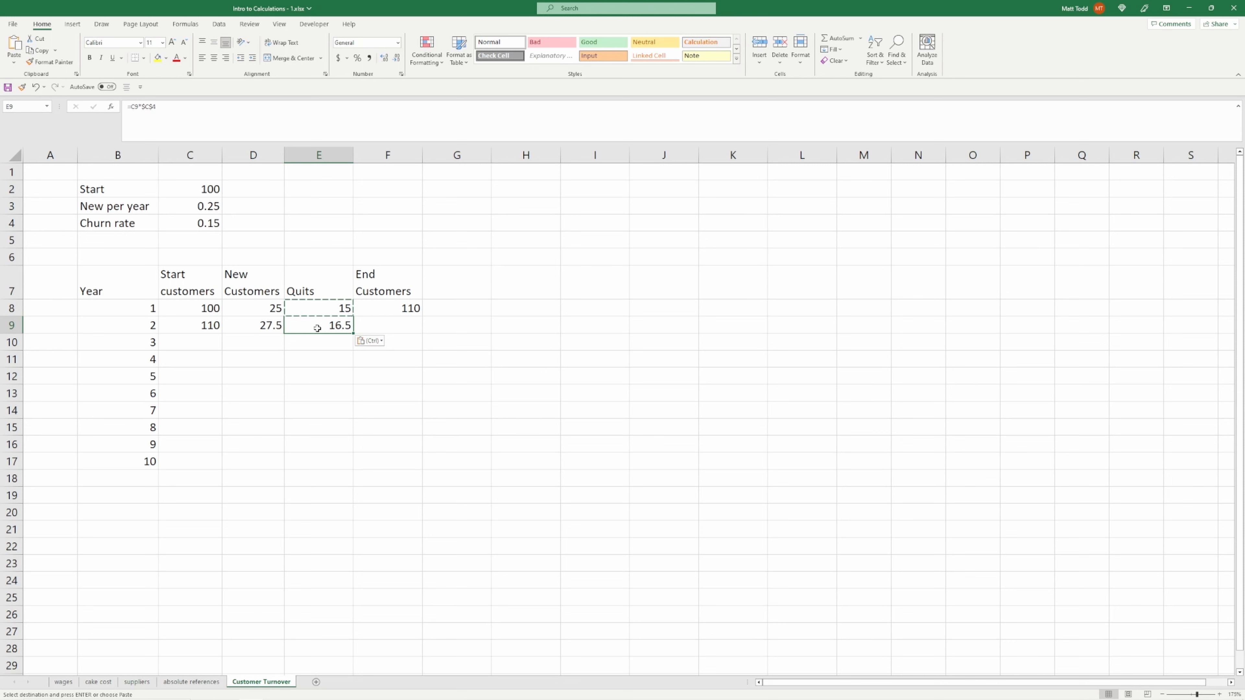
Check the references of the End Customers formula in F8 and copy it to F9 for year 2
{"action": "left_click", "coordinate": [371, 310]}
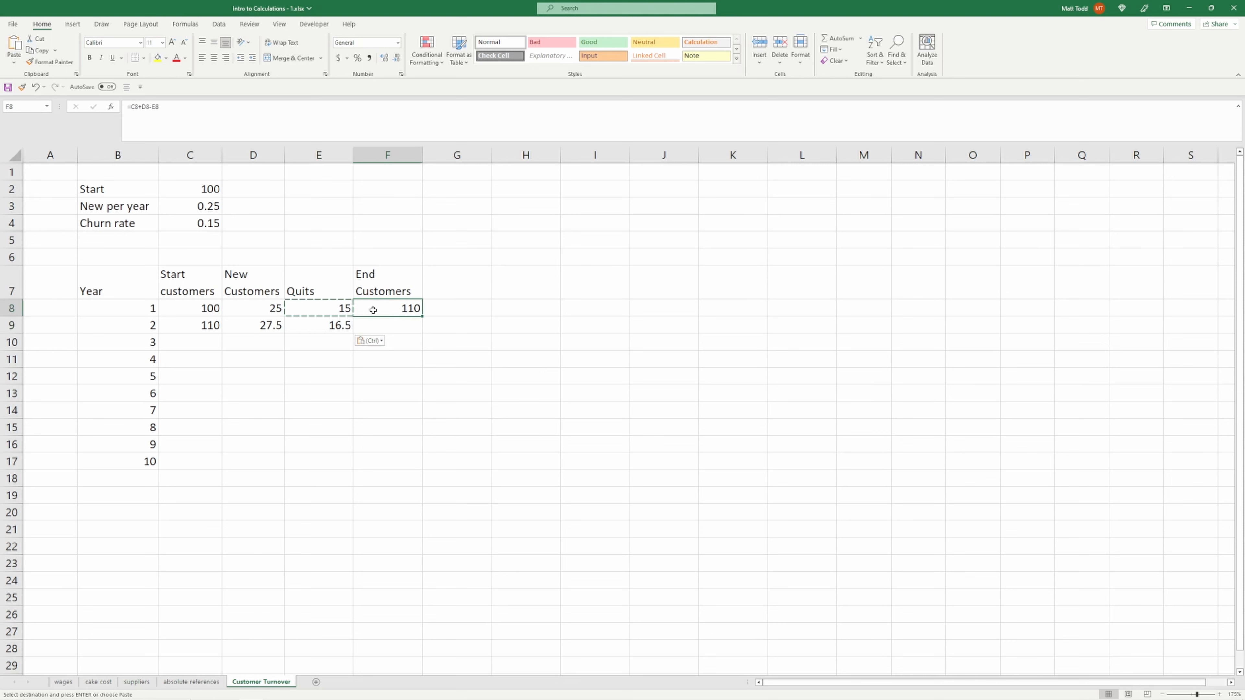
{"action": "key", "text": "F2"}
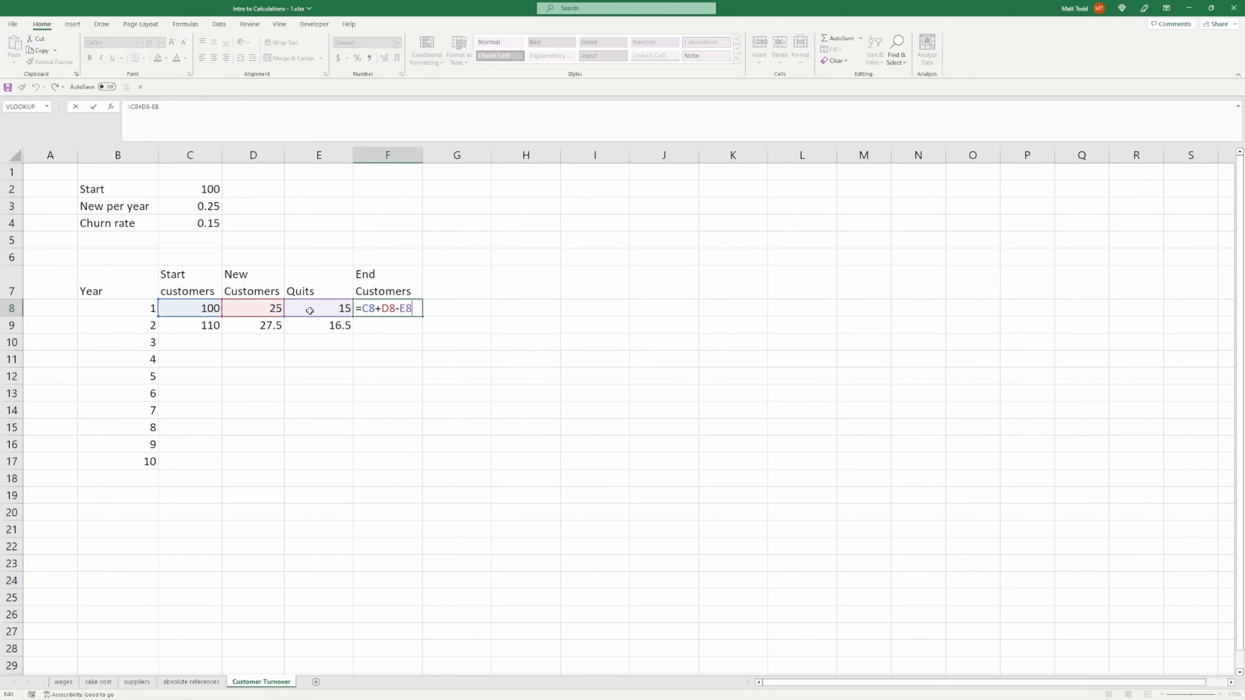
{"action": "key", "text": "Escape"}
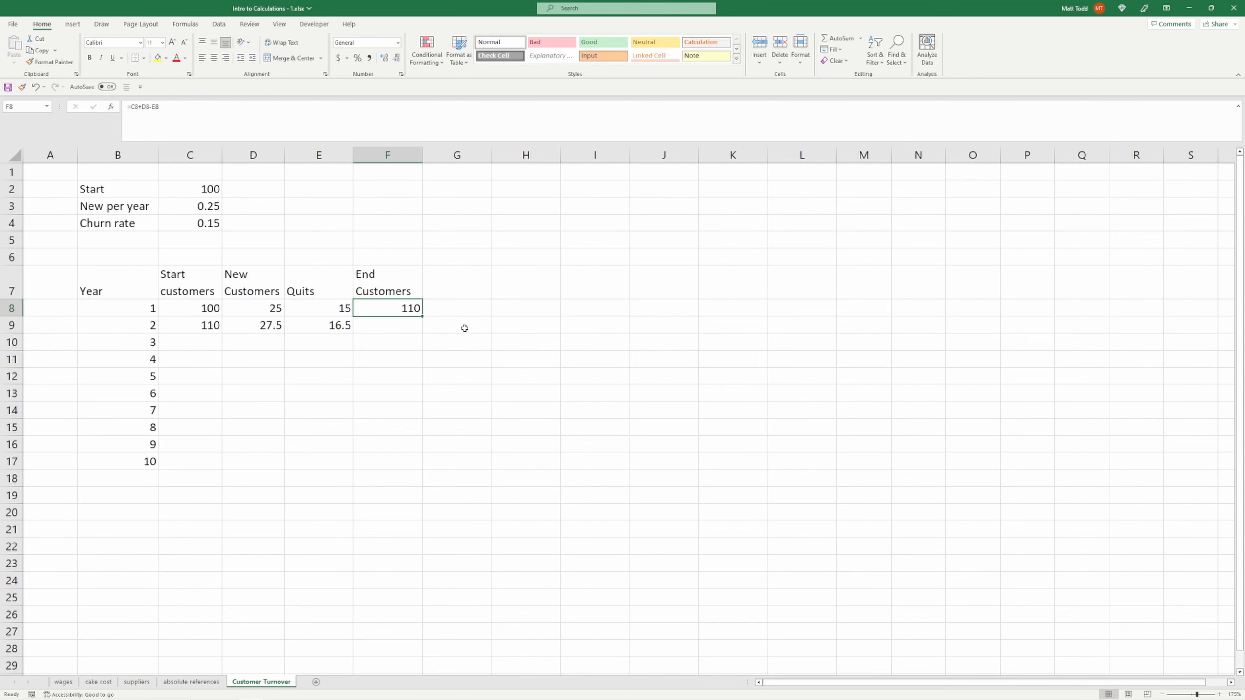
{"action": "key", "text": "ctrl+c"}
{"action": "key", "text": "Down"}
{"action": "key", "text": "ctrl+v"}
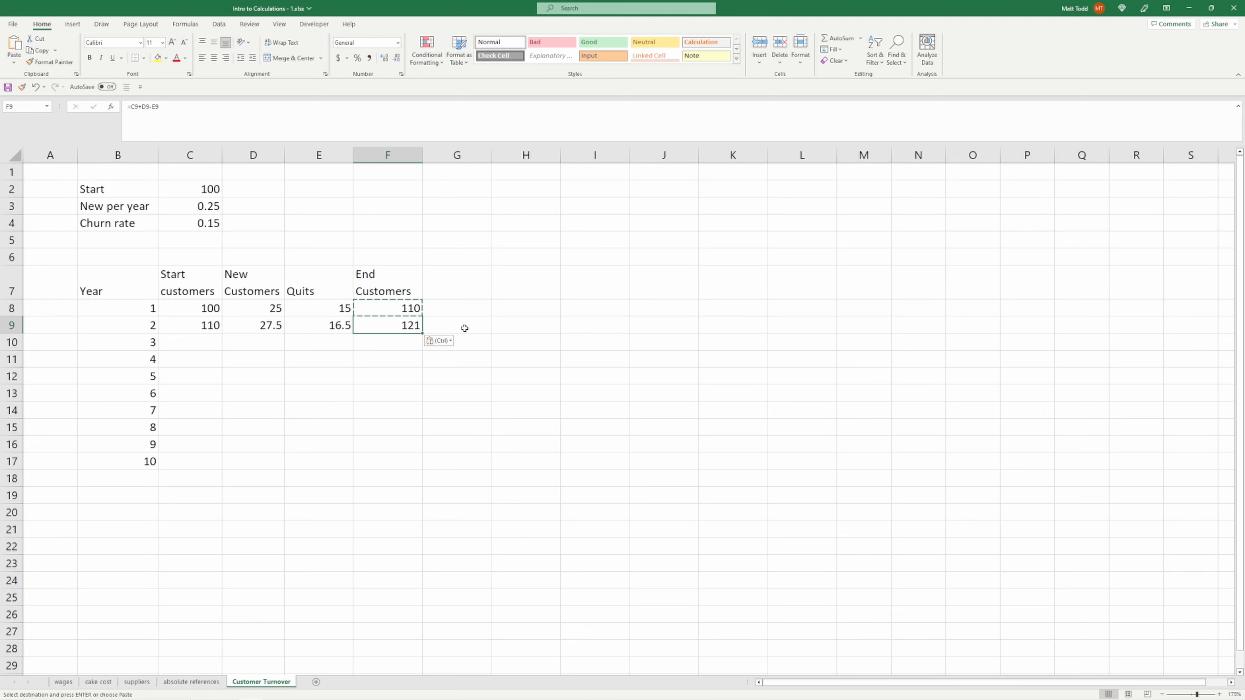
Copy year 2's formulas from C9:F9 into C10:F17 to fill in years 3 to 10
{"action": "key", "text": "Left"}
{"action": "key", "text": "Left"}
{"action": "key", "text": "Left"}
{"action": "key", "text": "shift+Right"}
{"action": "key", "text": "shift+Right"}
{"action": "key", "text": "shift+Right"}
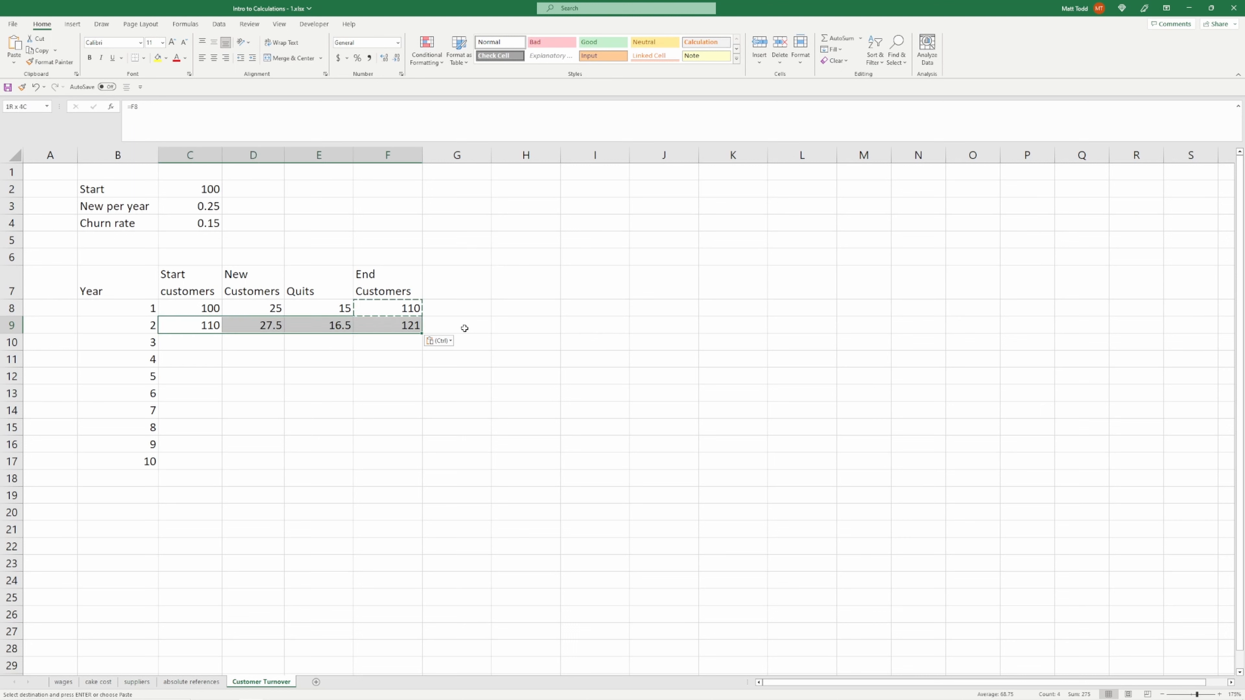
{"action": "key", "text": "ctrl+c"}
{"action": "left_click", "coordinate": [211, 347]}
{"action": "left_click_drag", "start_coordinate": [210, 347], "coordinate": [378, 458]}
{"action": "key", "text": "ctrl+v"}
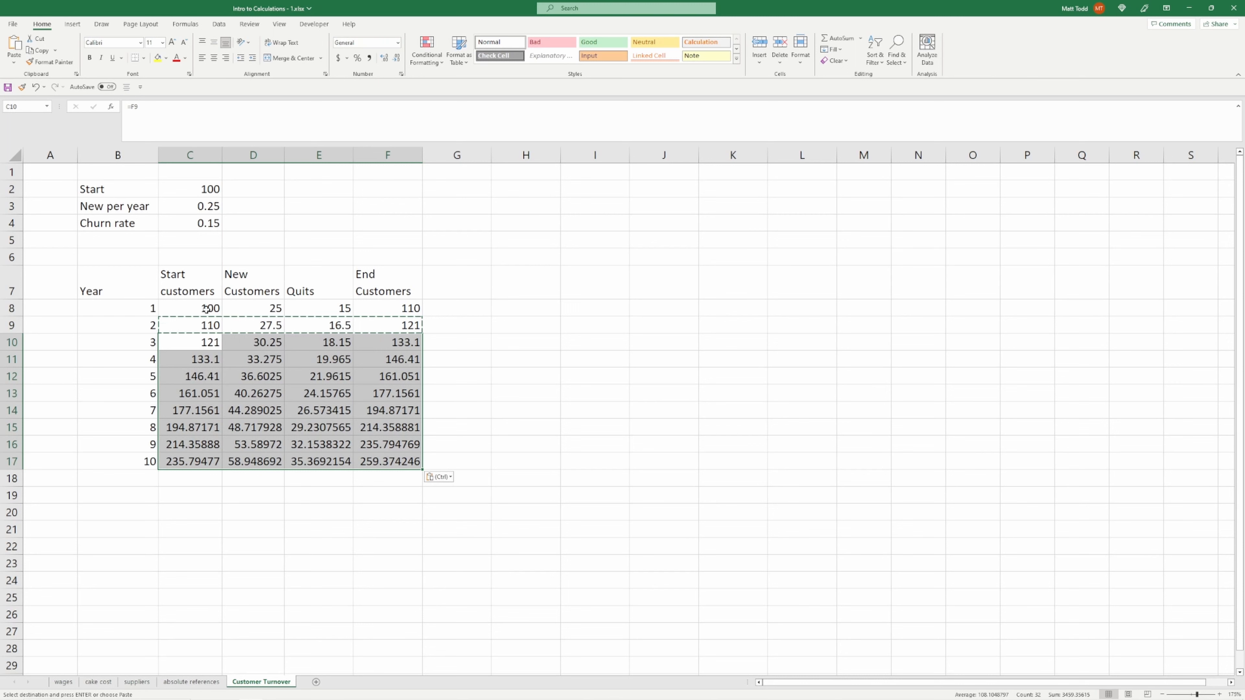
Apply the Number format to C8:F17, and check year 1's Start customers and year 10's End Customers
{"action": "left_click_drag", "start_coordinate": [175, 309], "coordinate": [370, 461]}
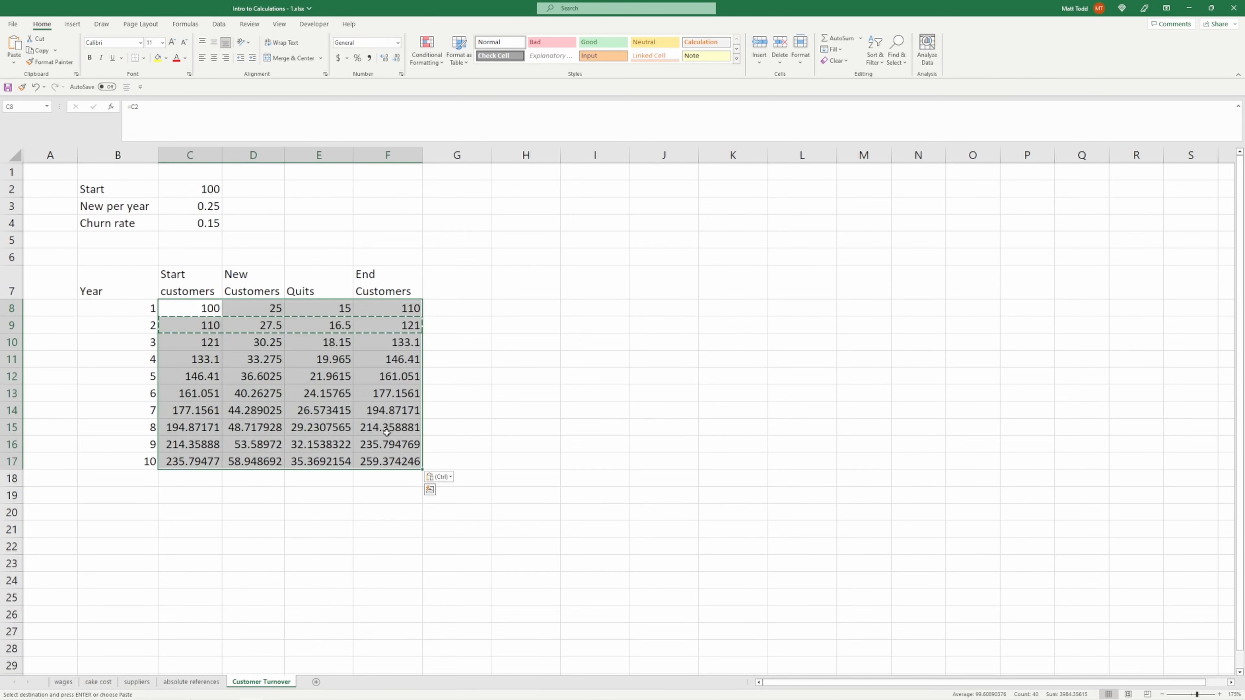
{"action": "left_click", "coordinate": [398, 43]}
{"action": "left_click", "coordinate": [385, 84]}
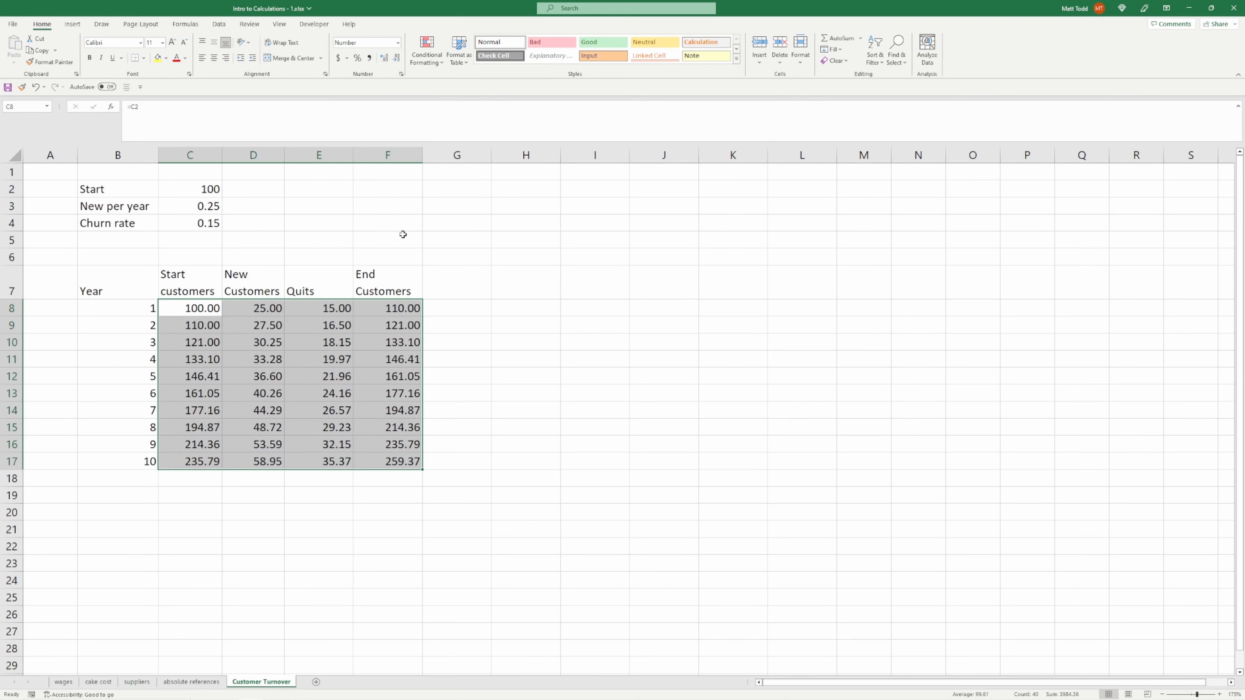
{"action": "left_click", "coordinate": [196, 309]}
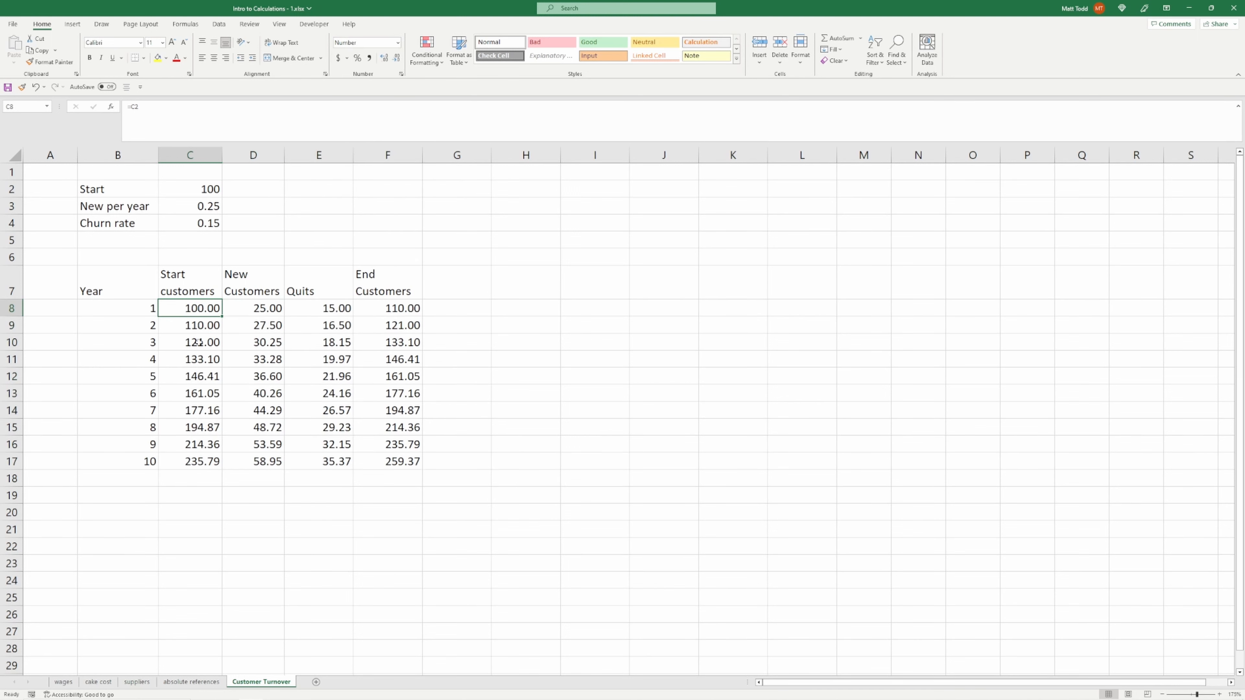
{"action": "left_click", "coordinate": [387, 463]}
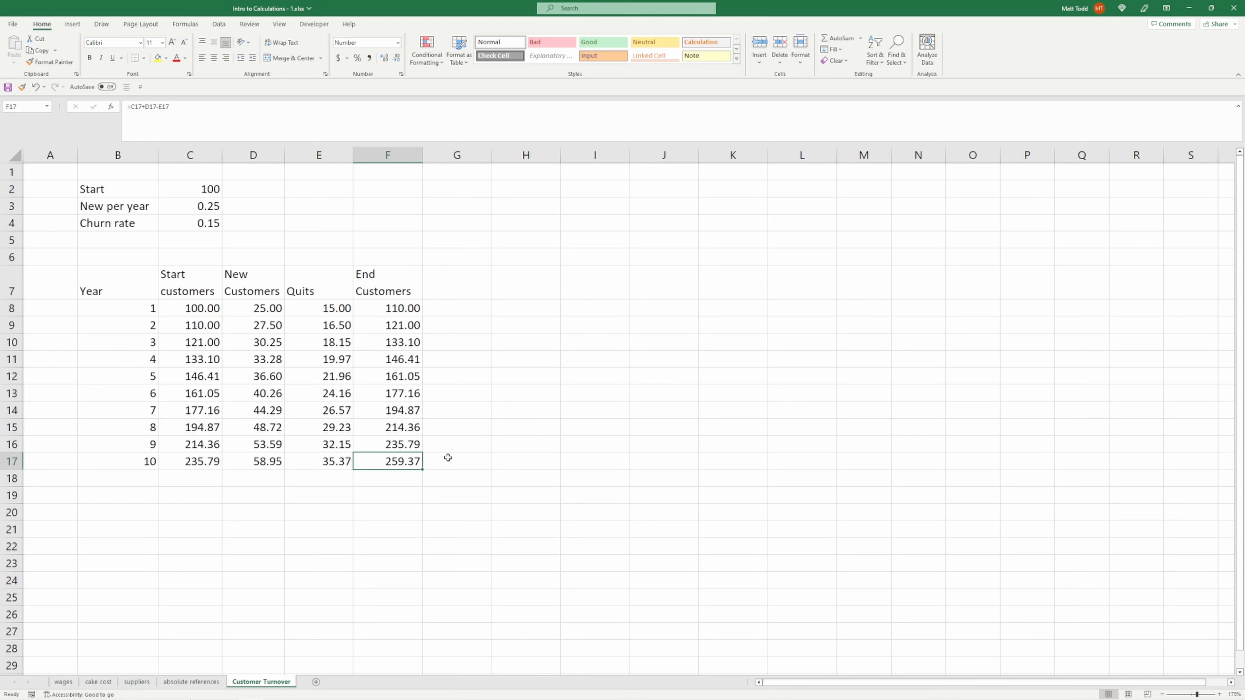